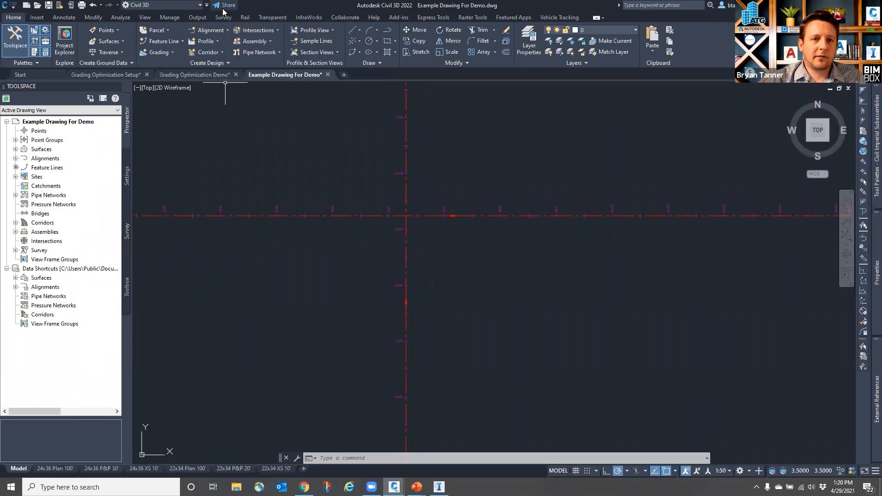
click(342, 18)
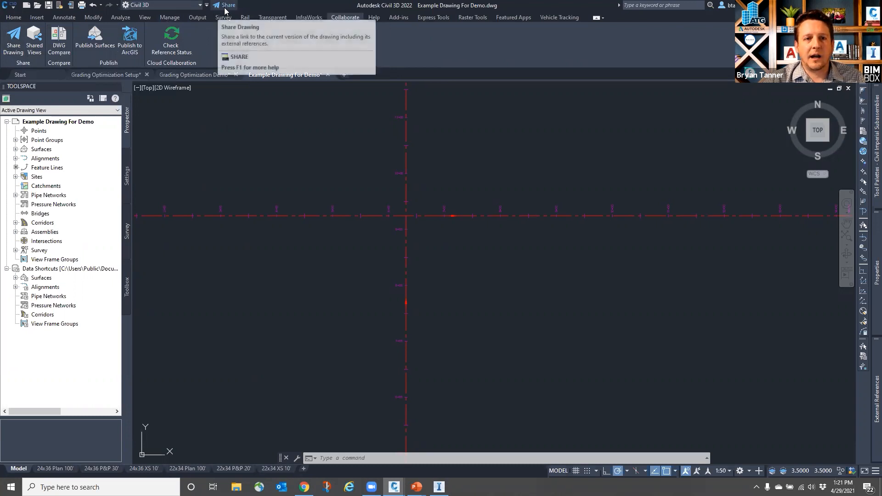
click(16, 19)
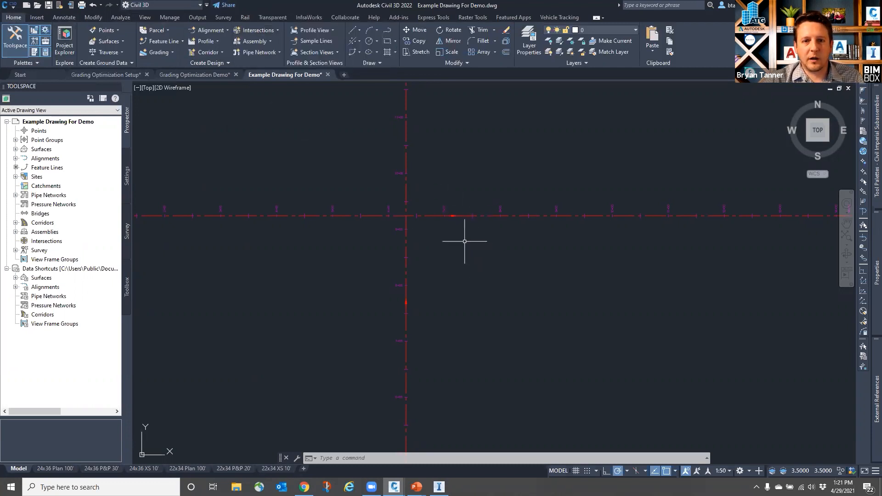
mouse_move(462, 244)
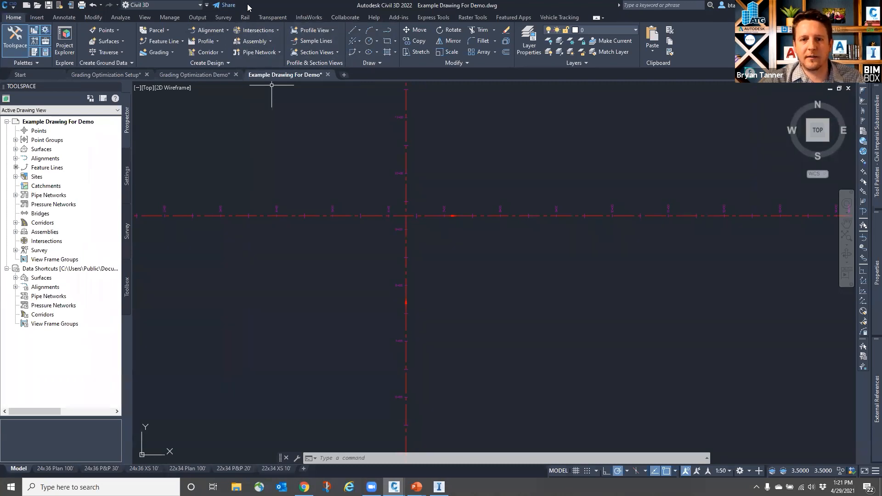
Step: Generate a share link to the drawing that allows editing and saving a copy, and copy the link
click(224, 6)
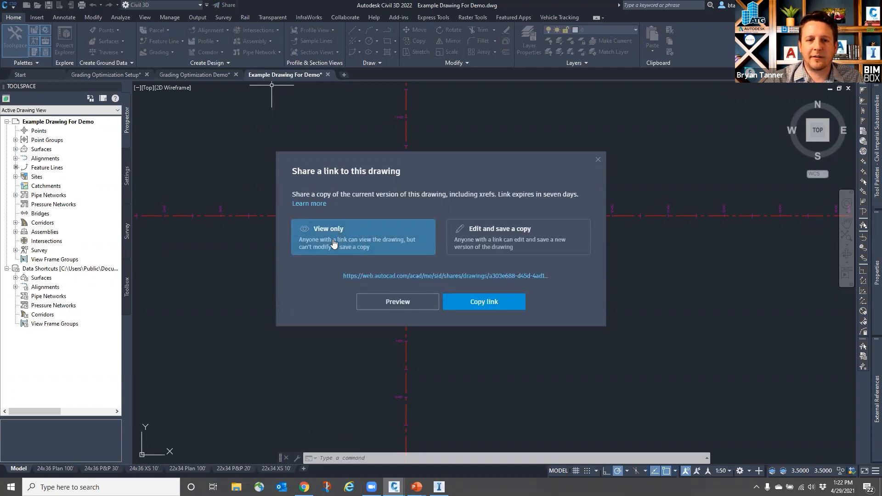
click(515, 241)
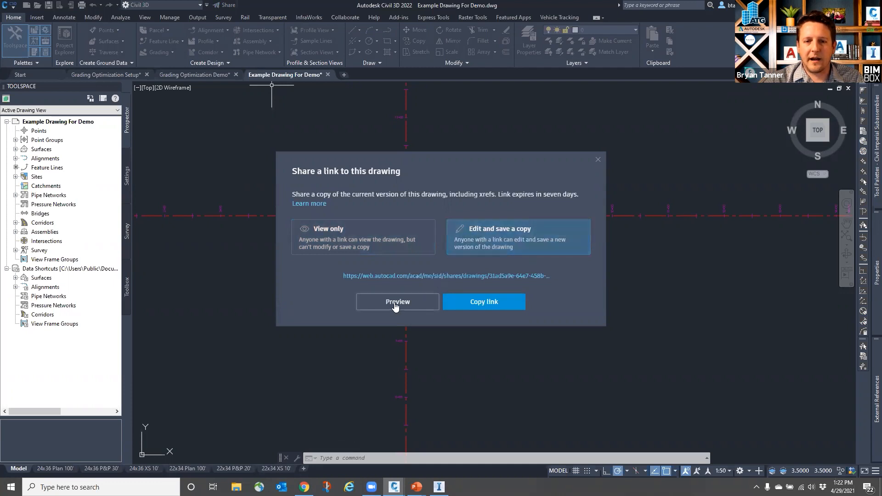
click(478, 302)
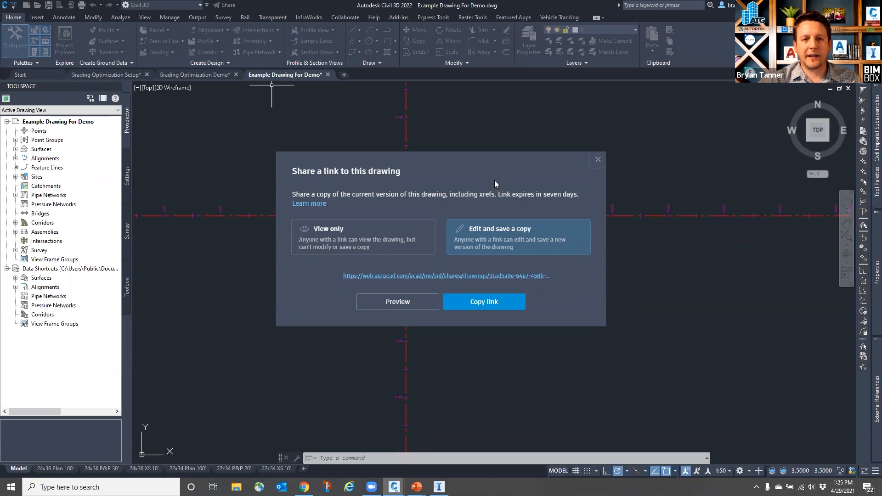
click(598, 159)
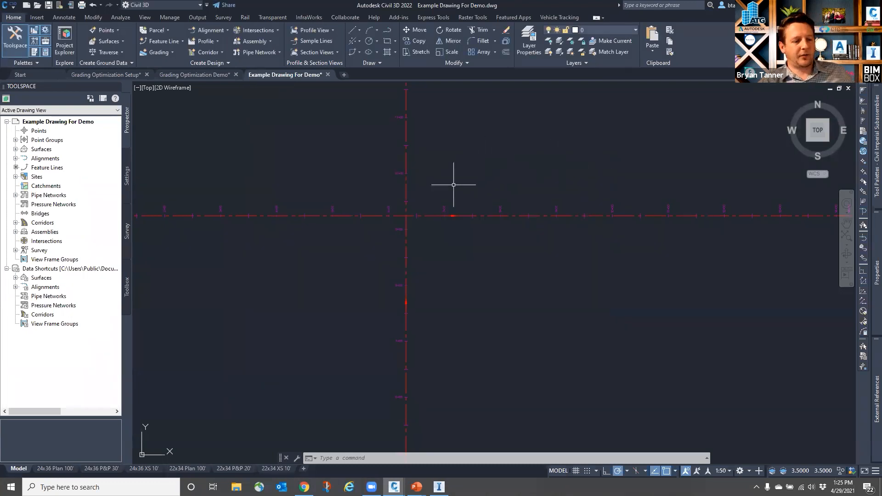
Step: Place a connected alignment from the vertical to the horizontal road alignment, in the quadrant below and right of their crossing
mouse_move(430, 166)
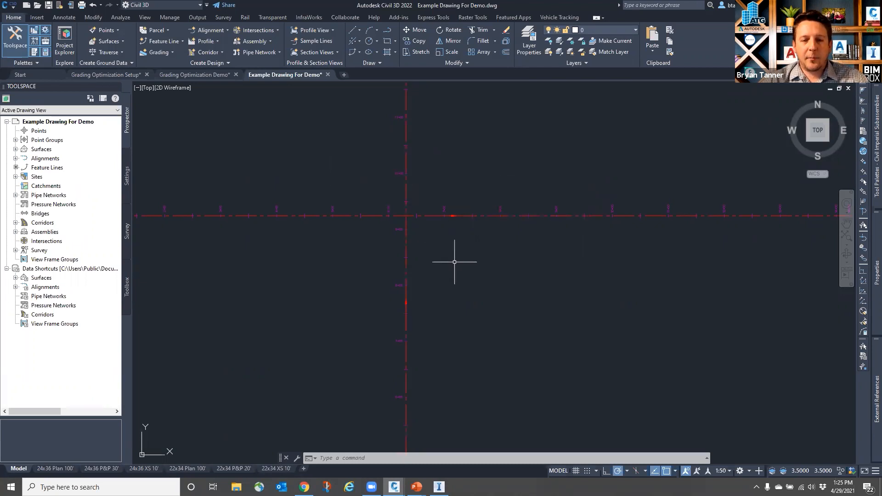
mouse_move(455, 262)
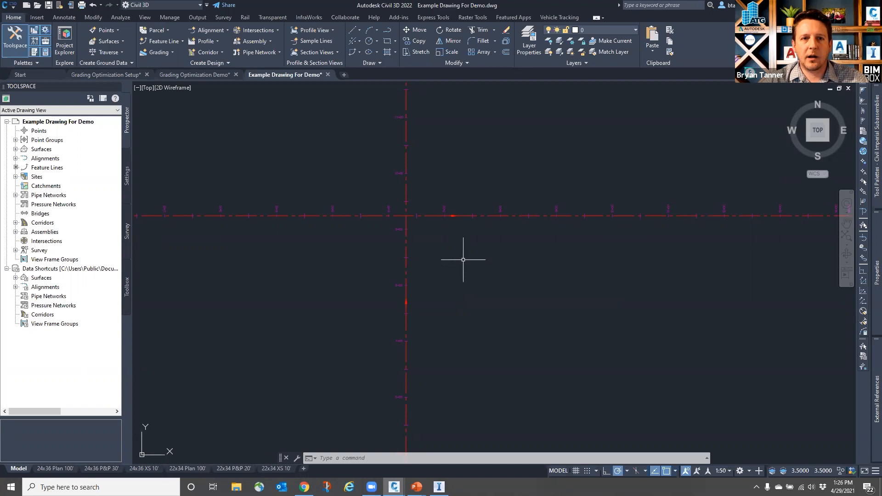
click(210, 31)
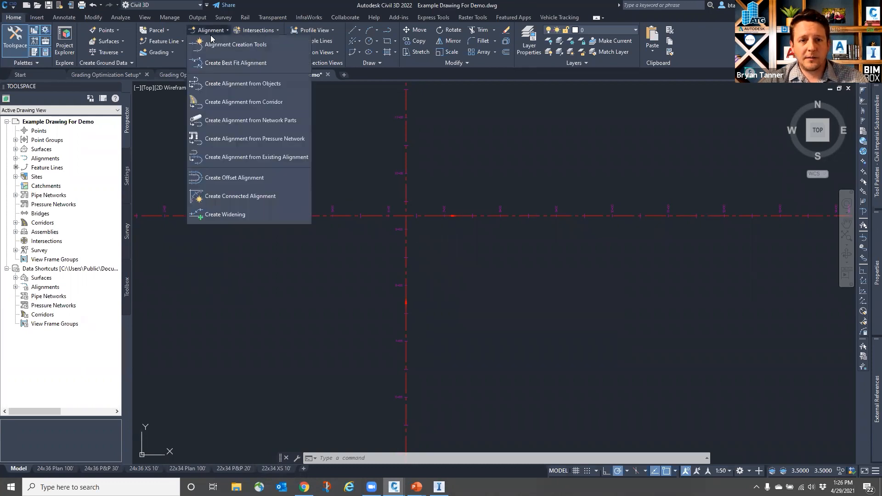
click(237, 196)
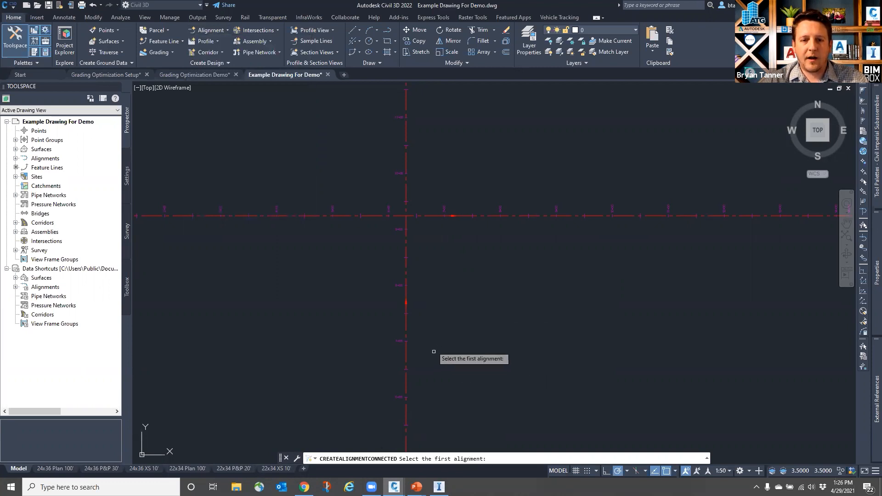
click(406, 285)
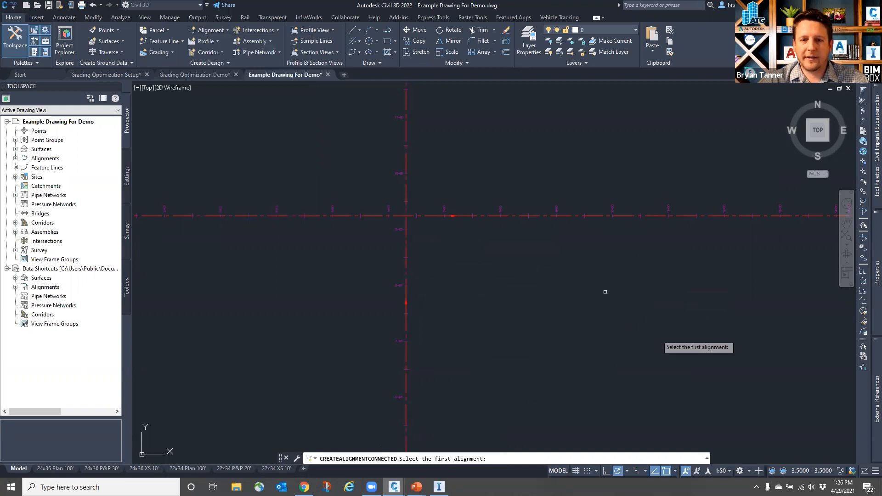
click(406, 270)
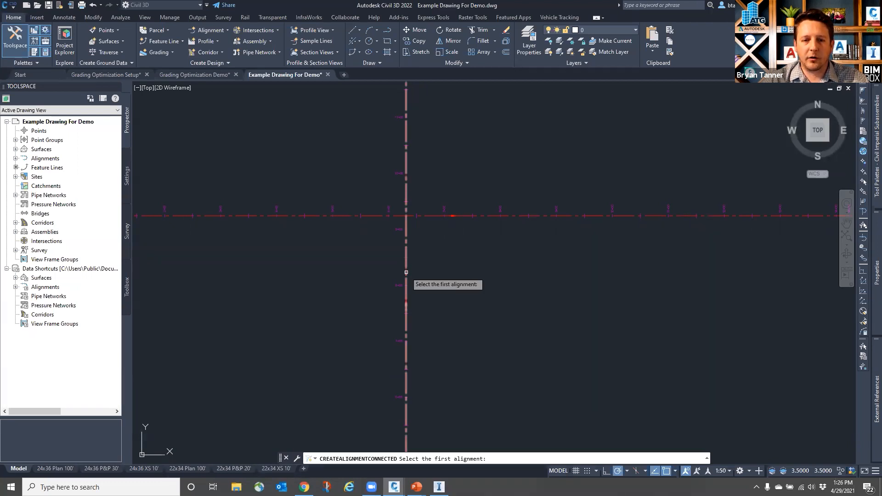
click(406, 358)
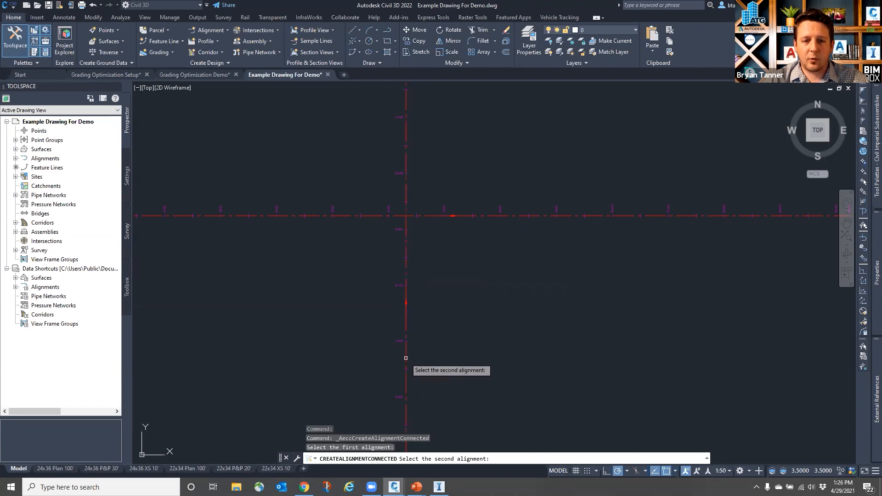
click(564, 215)
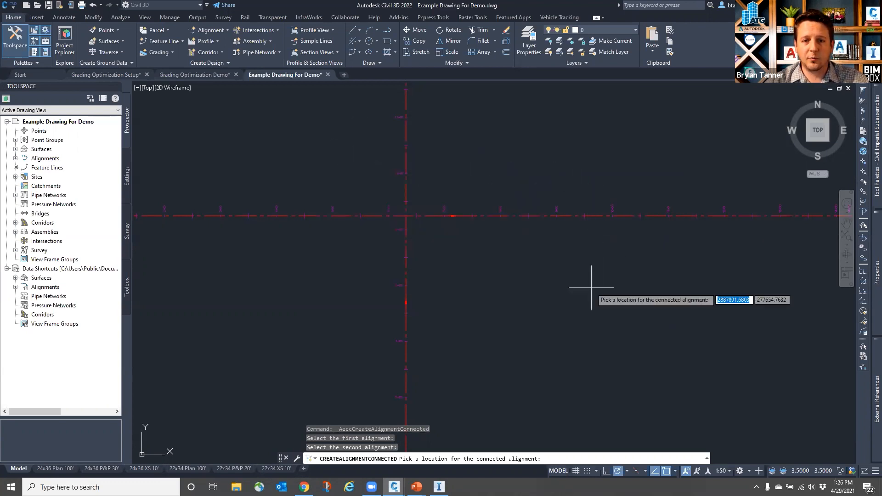
click(506, 295)
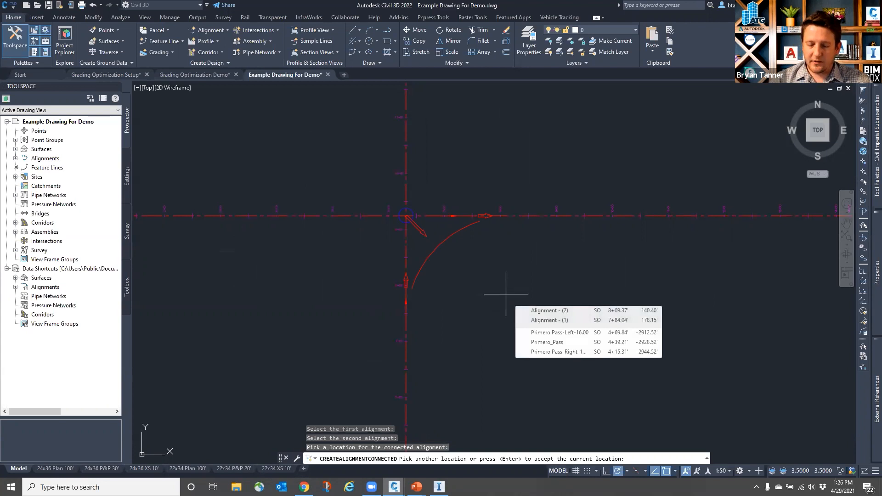
key(Return)
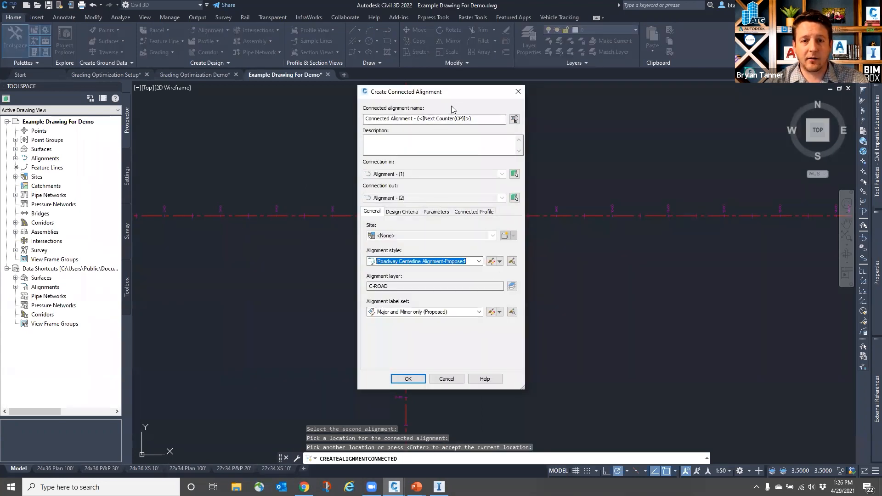
Step: Name the connected alignment "SW Slip Ramp"
click(407, 120)
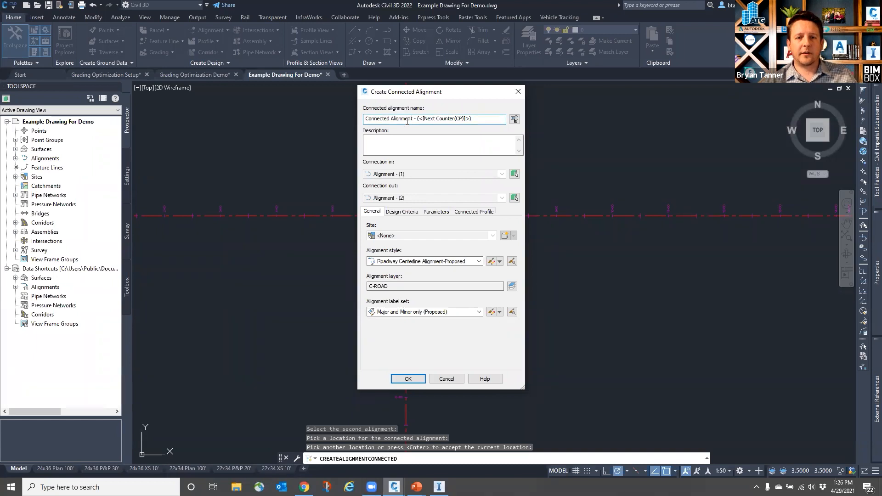
drag(474, 119, 362, 121)
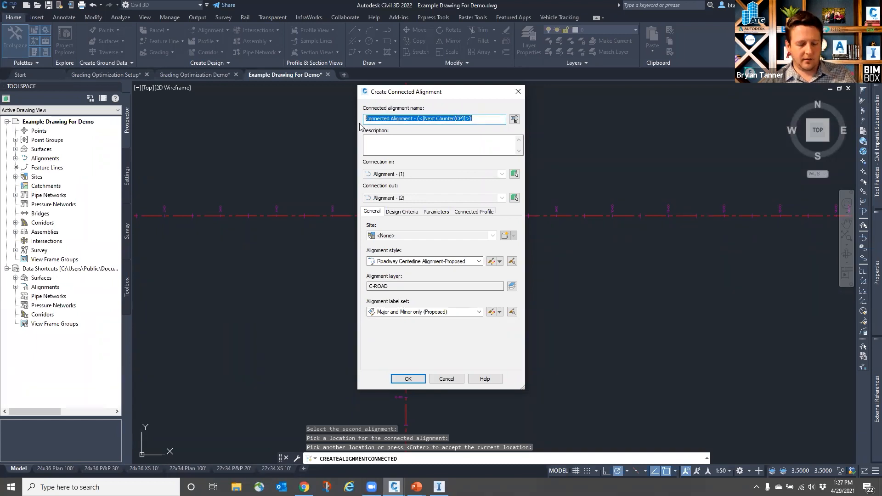
text(SW R)
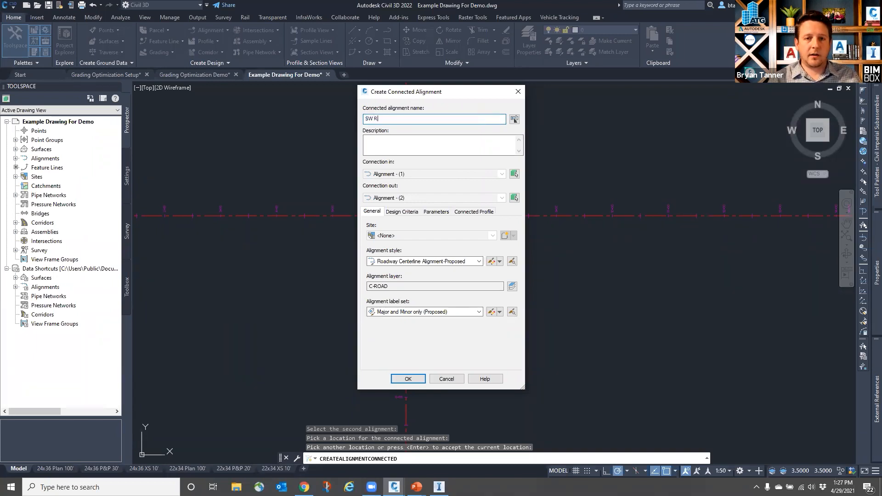
key(BackSpace)
text(S)
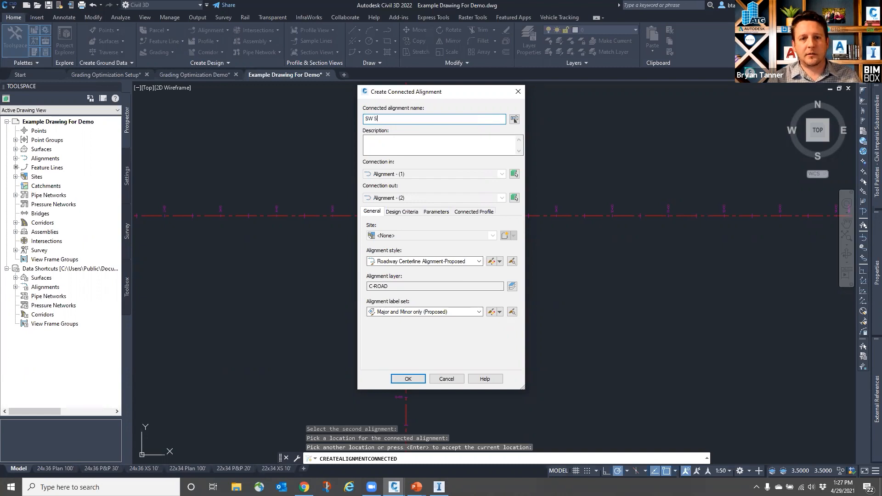
text(iip Ramp)
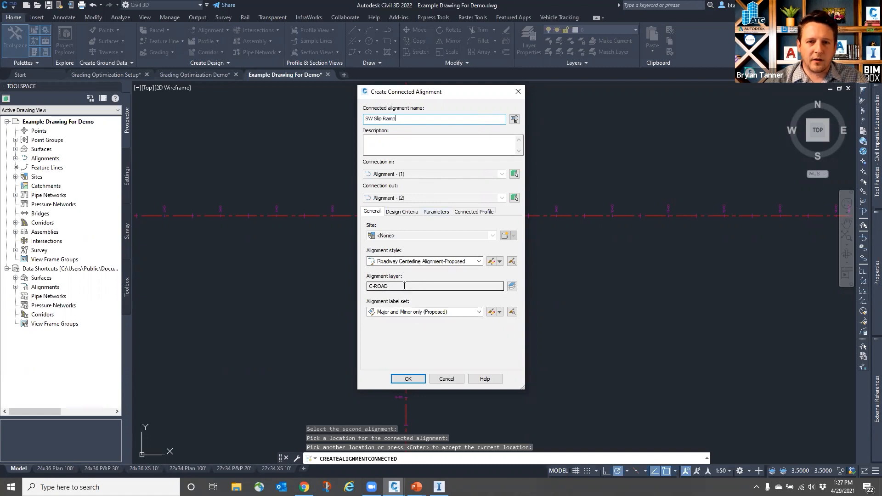
Step: Create the connected alignment with a Spiral-Curve-Spiral curve group and a curve radius of 400 feet
click(406, 213)
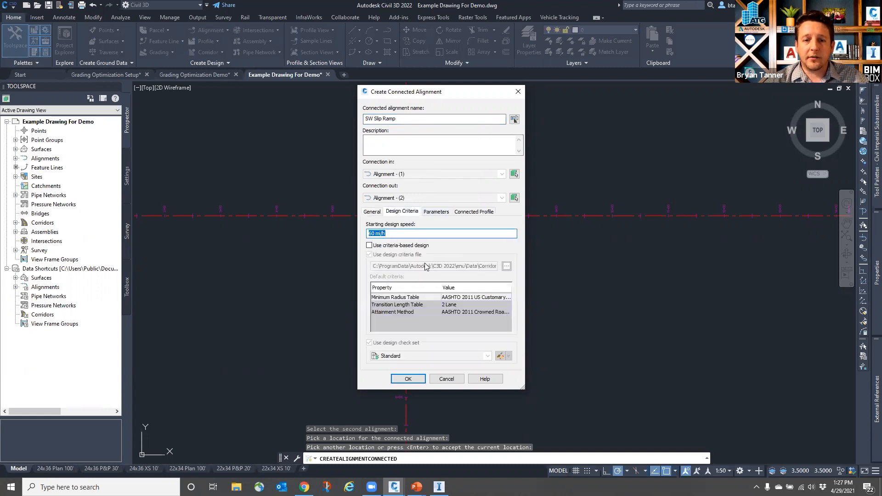
click(437, 211)
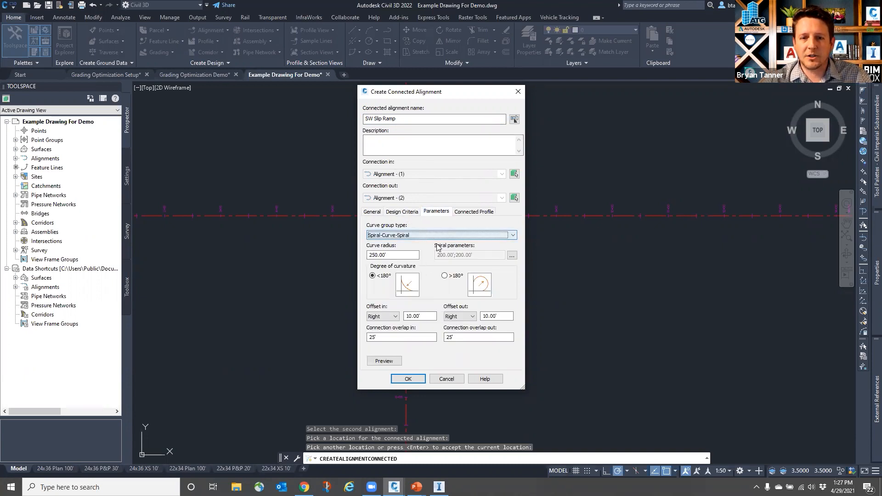
click(419, 235)
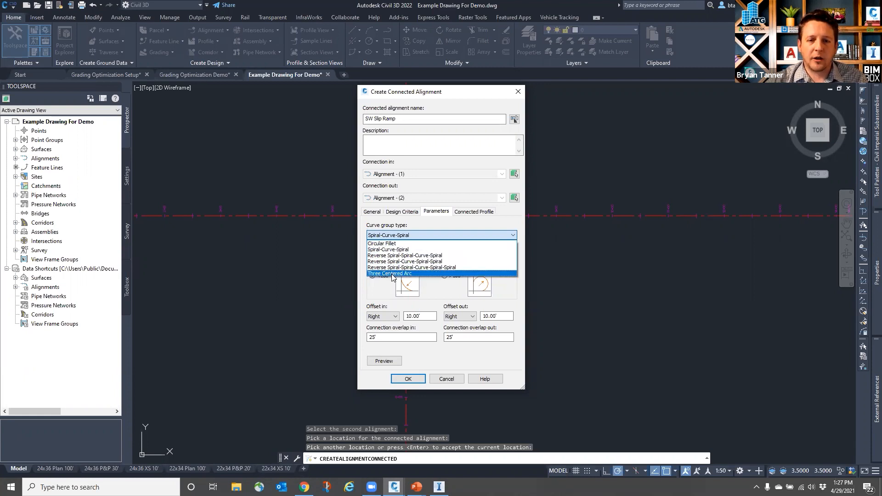
click(394, 250)
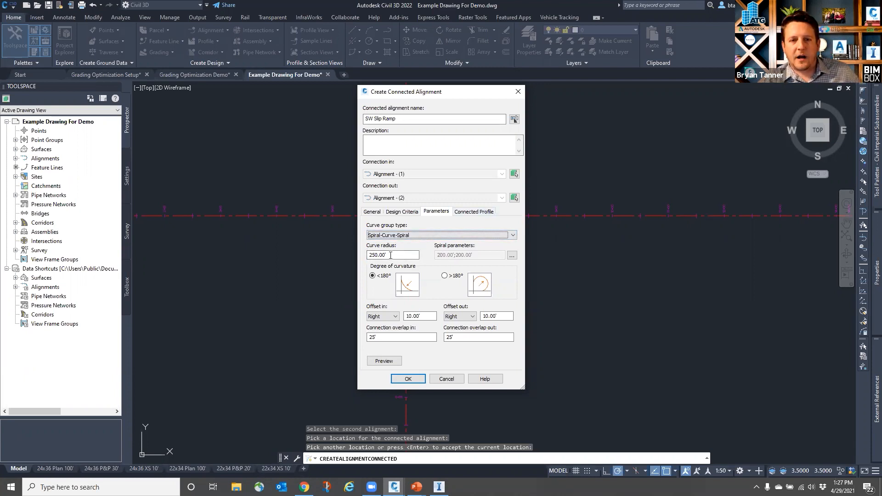
drag(391, 255, 359, 255)
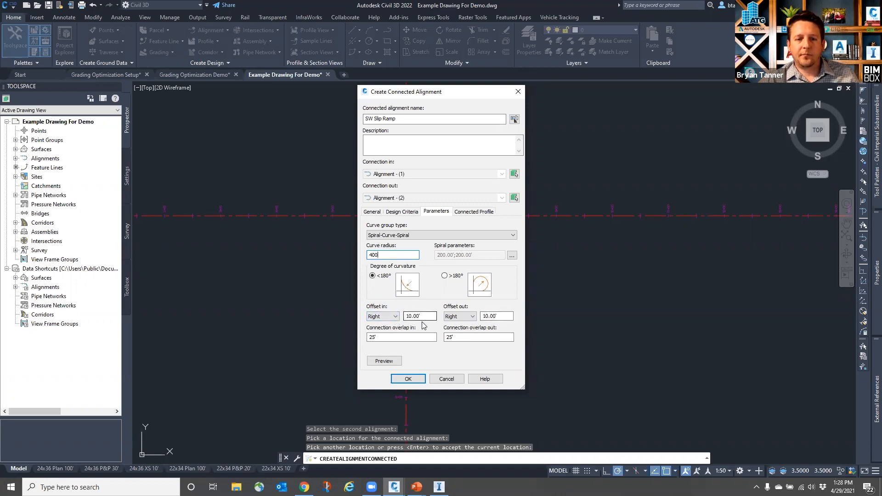
click(408, 378)
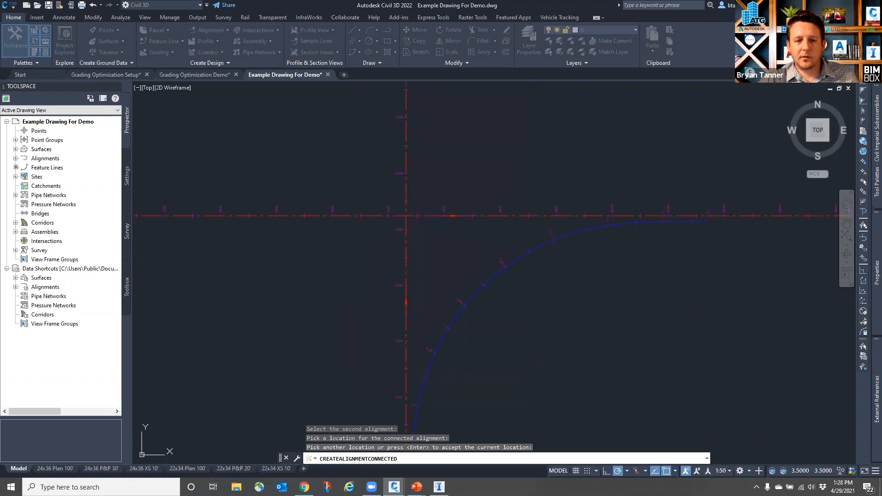
scroll(650, 249, up, 5)
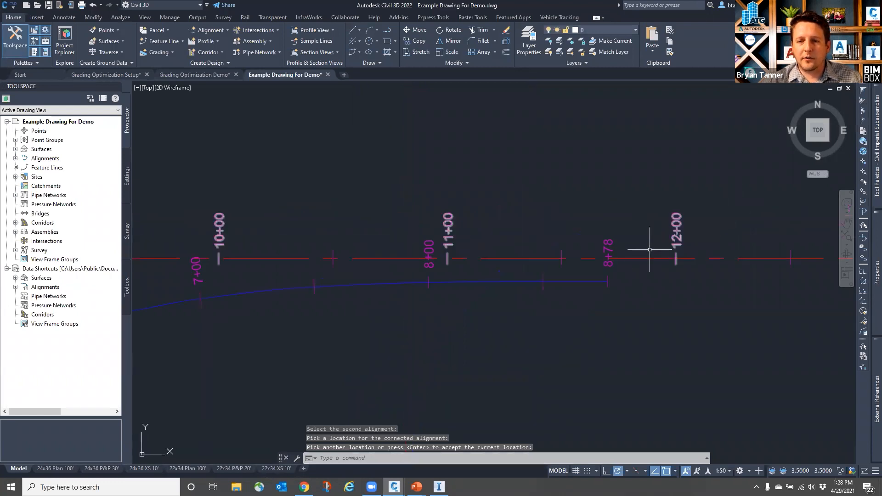
scroll(653, 198, down, 5)
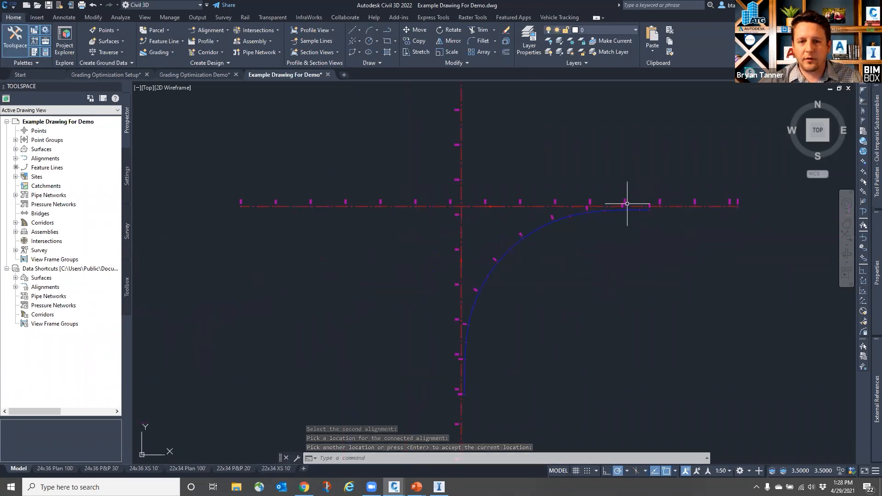
scroll(512, 205, up, 4)
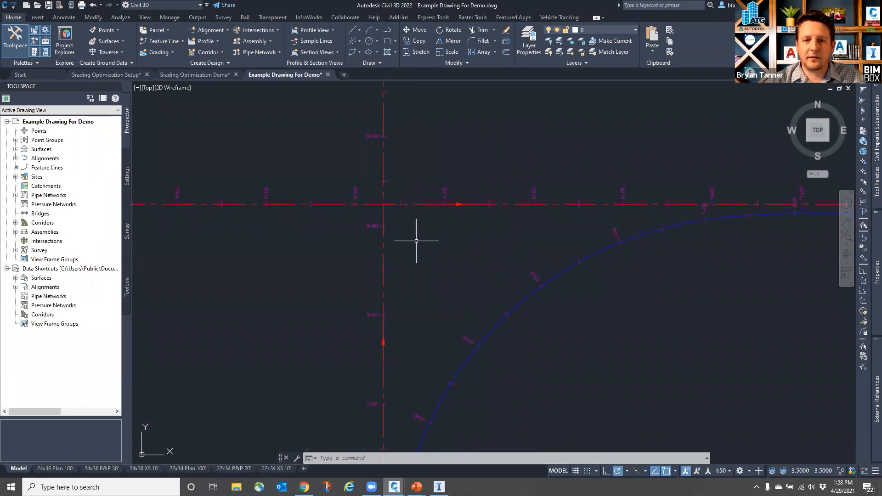
click(208, 30)
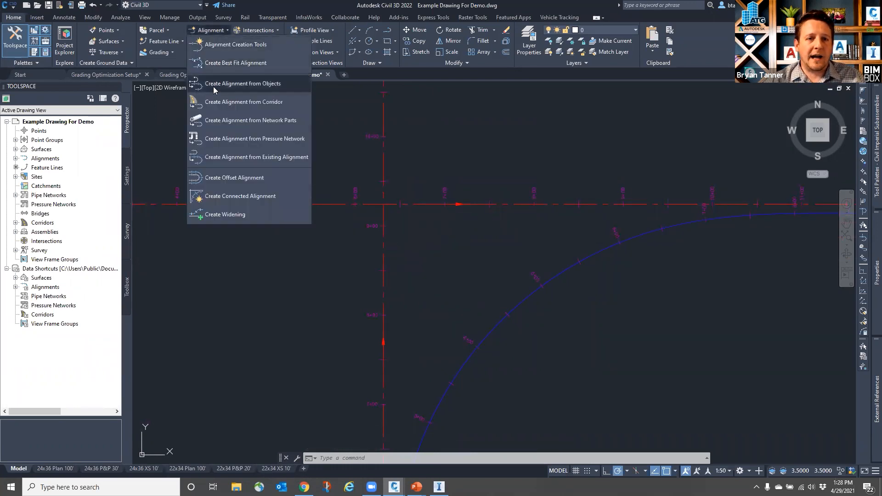
click(216, 196)
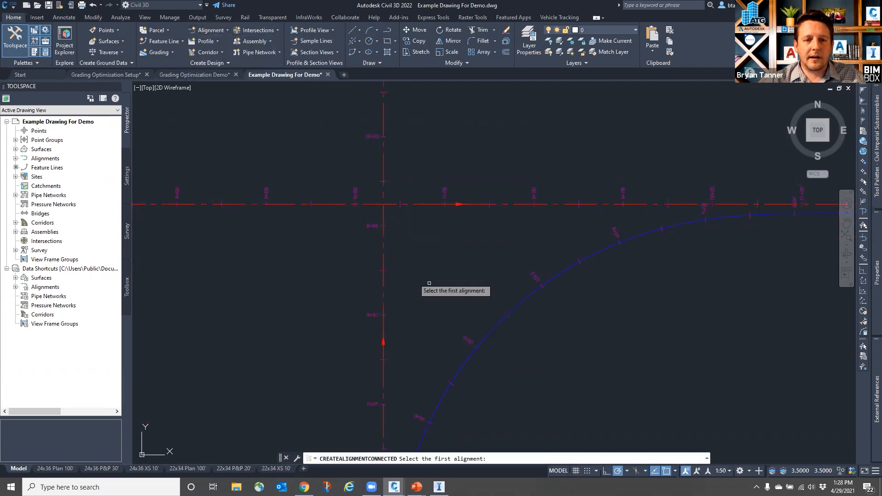
click(385, 244)
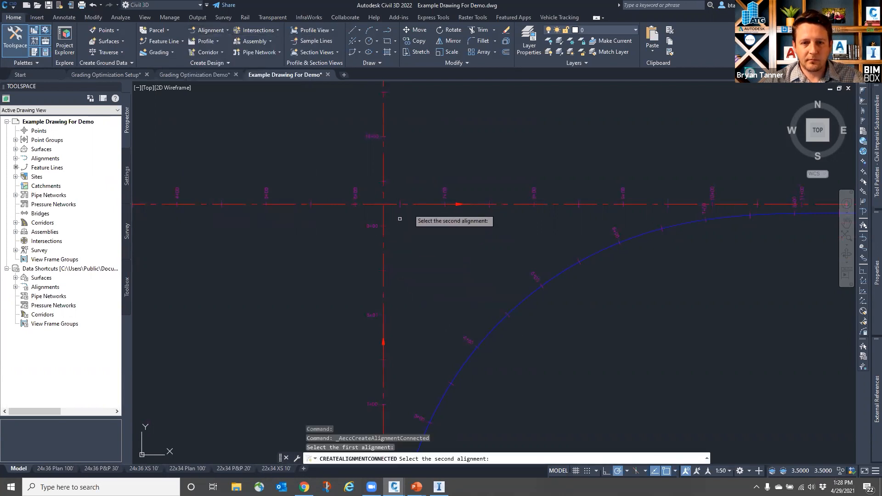
key(Escape)
click(208, 31)
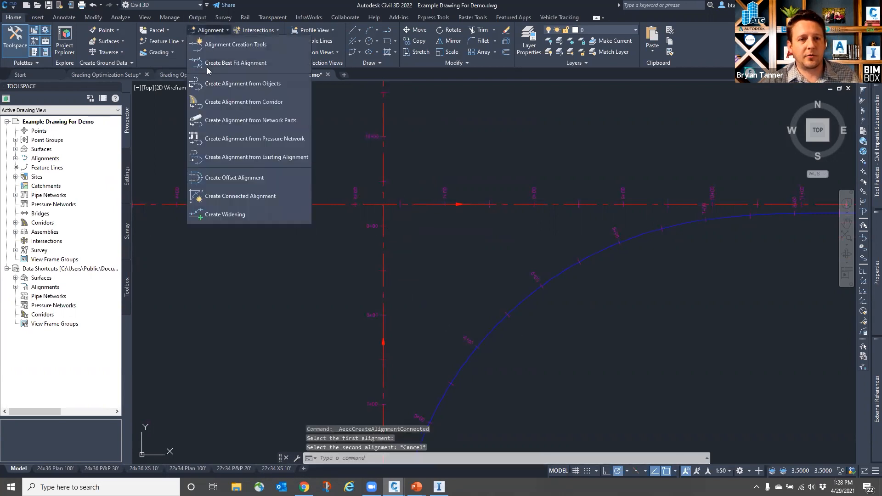
click(223, 197)
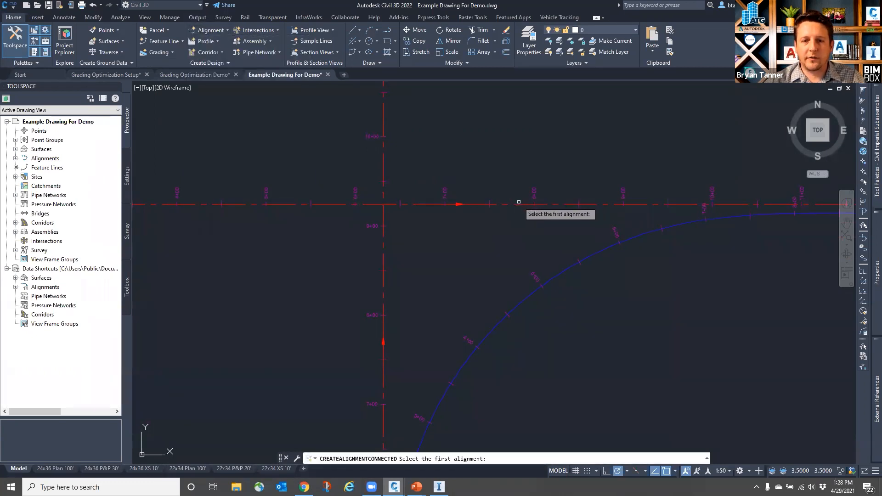
click(385, 155)
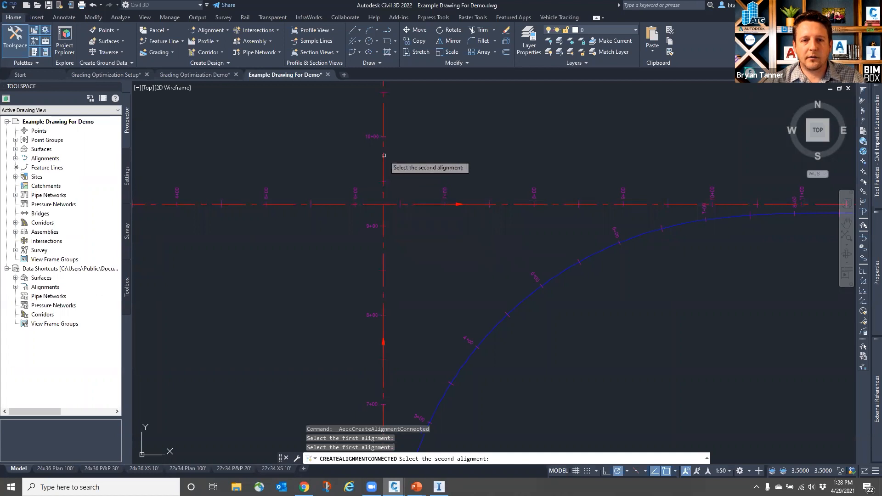
click(463, 255)
scroll(452, 404, down, 4)
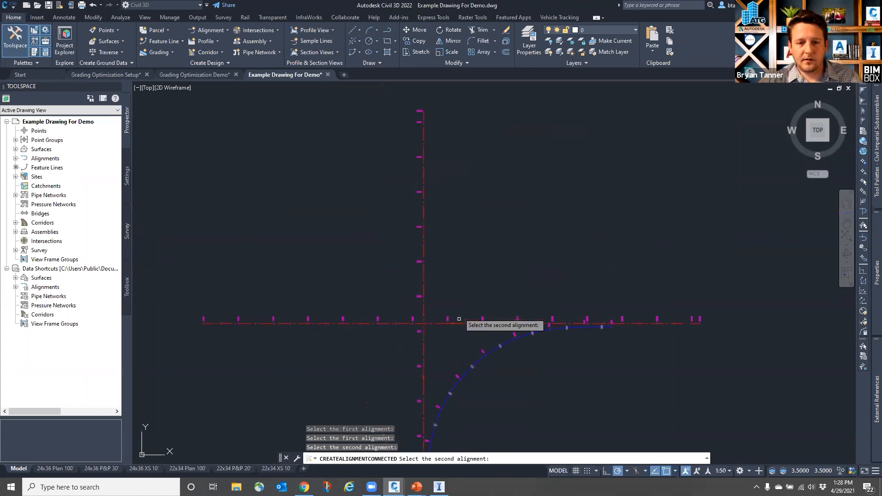
click(425, 249)
key(Escape)
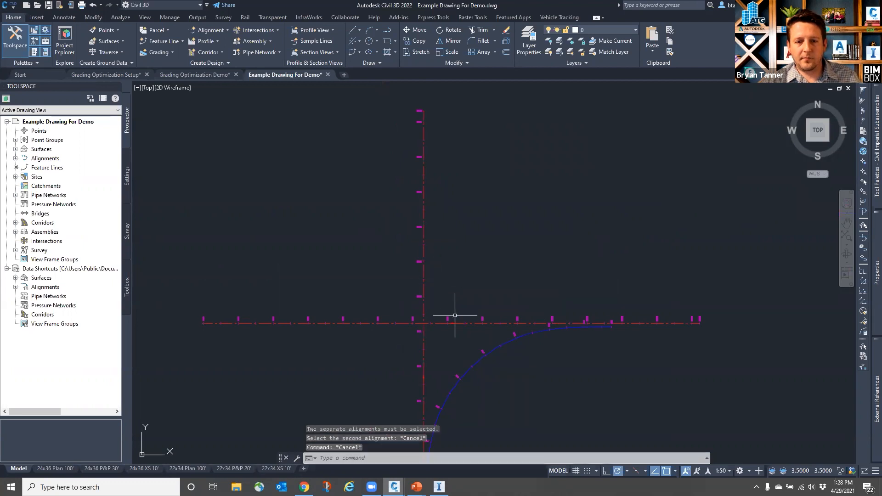
Step: Place a connected alignment from the horizontal to the vertical road alignment, in the quadrant above and right of their crossing
click(210, 29)
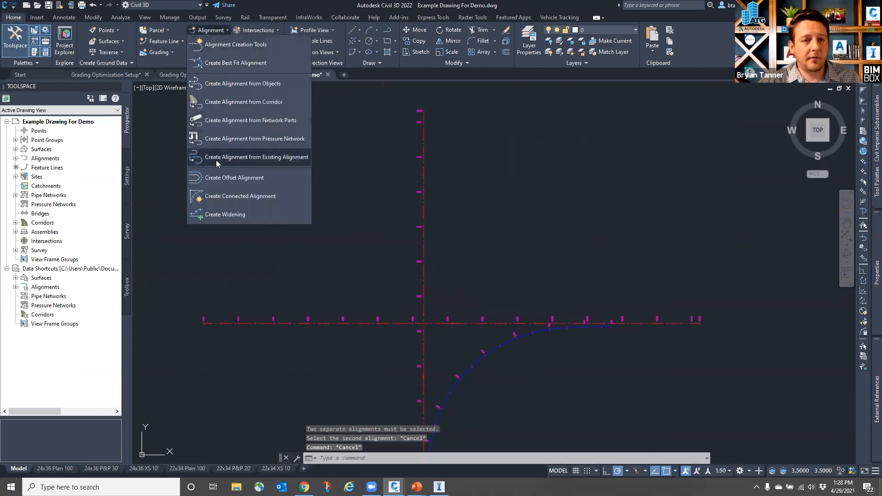
click(220, 197)
scroll(483, 318, up, 2)
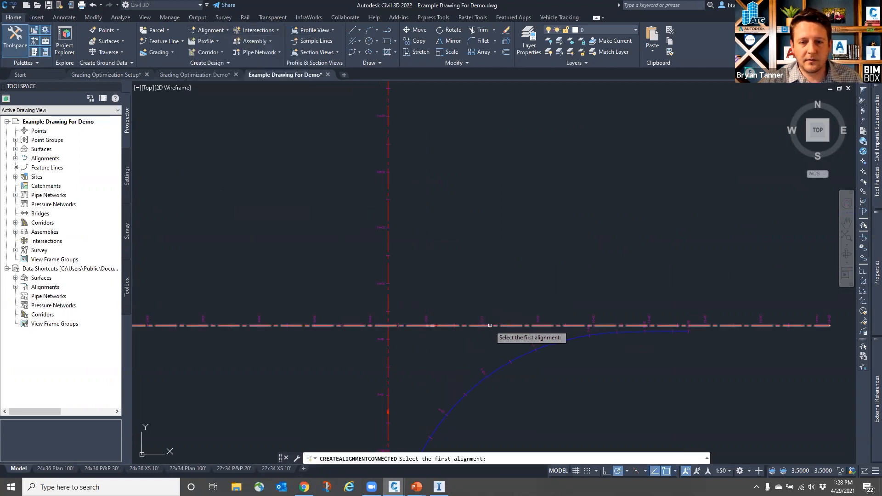
click(488, 326)
click(389, 217)
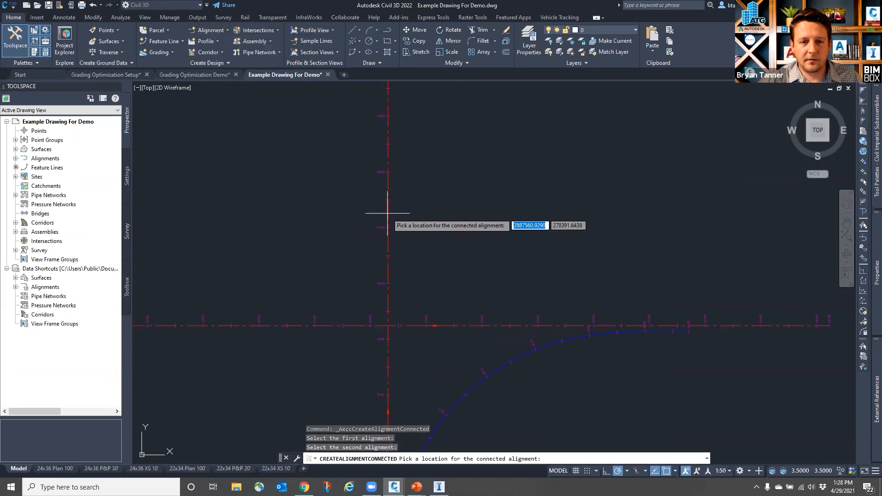
click(509, 203)
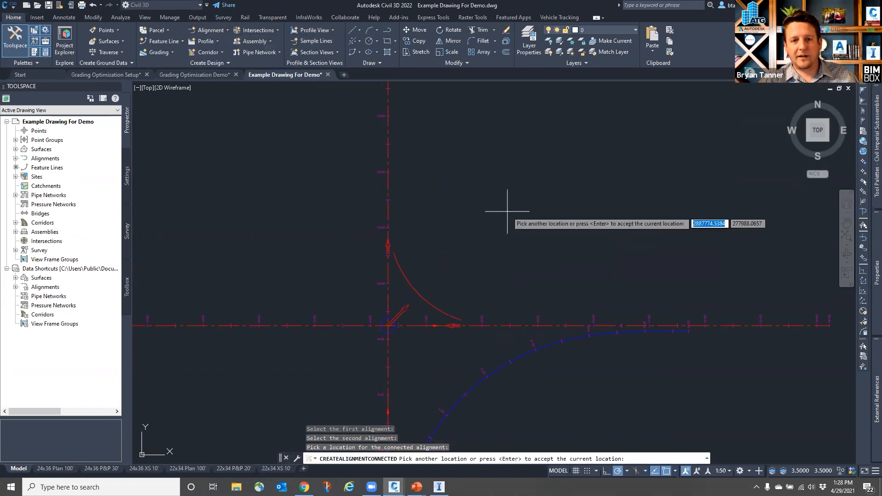
key(Return)
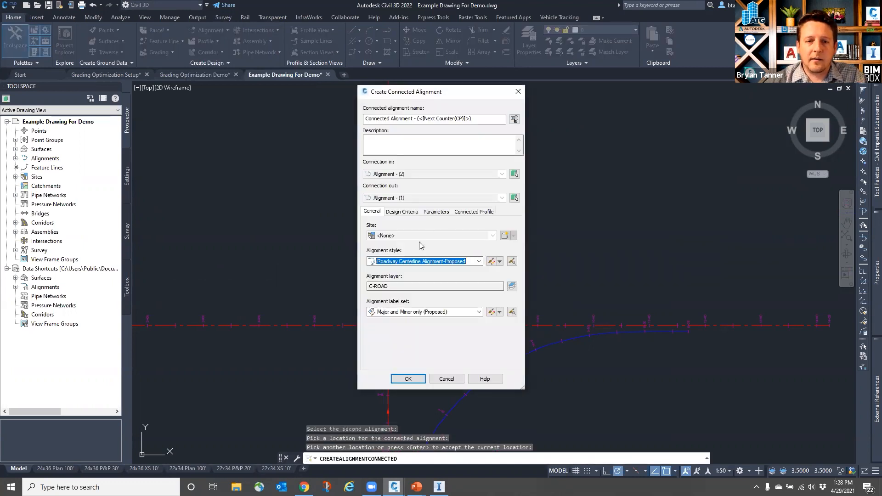
Step: Create the connected alignment as a loop with a degree of curvature greater than 180°
click(434, 213)
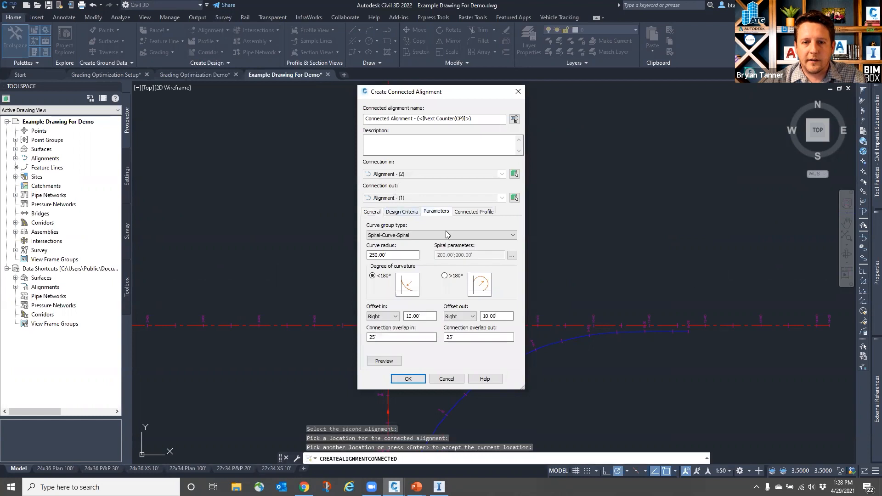
click(445, 276)
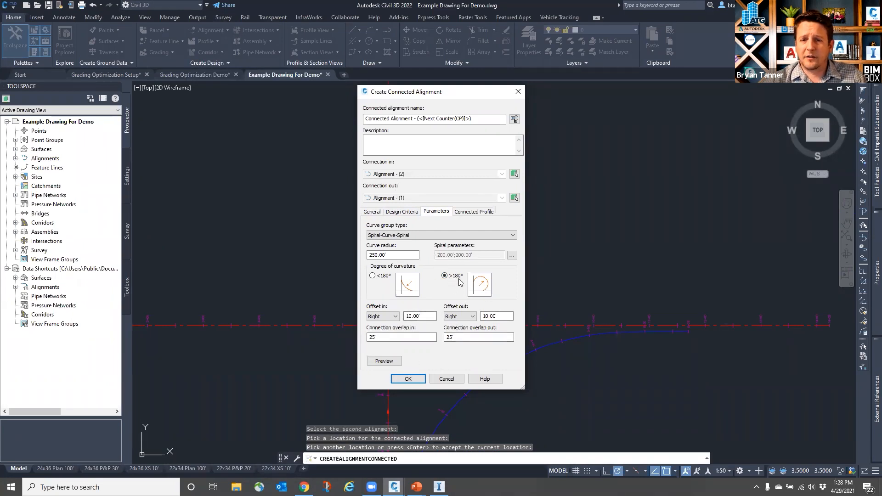
click(408, 380)
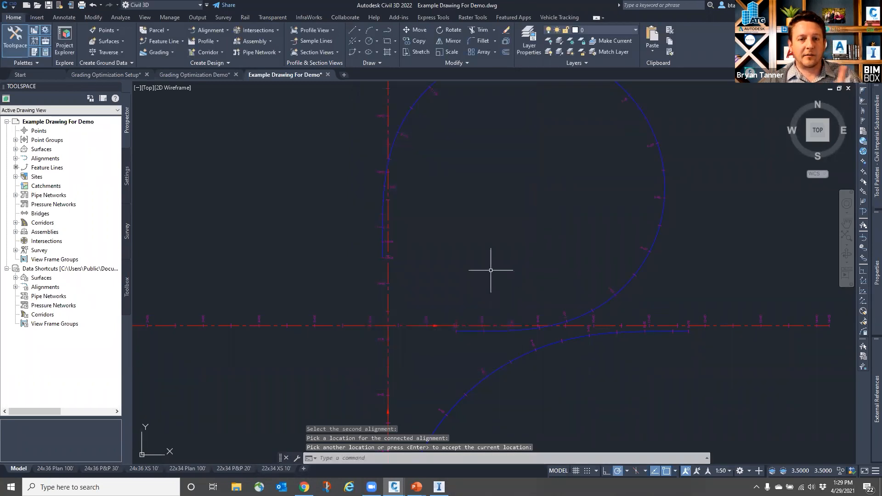
Step: Set the offset of the loop's start from the horizontal road alignment to -10 feet
scroll(488, 334, up, 2)
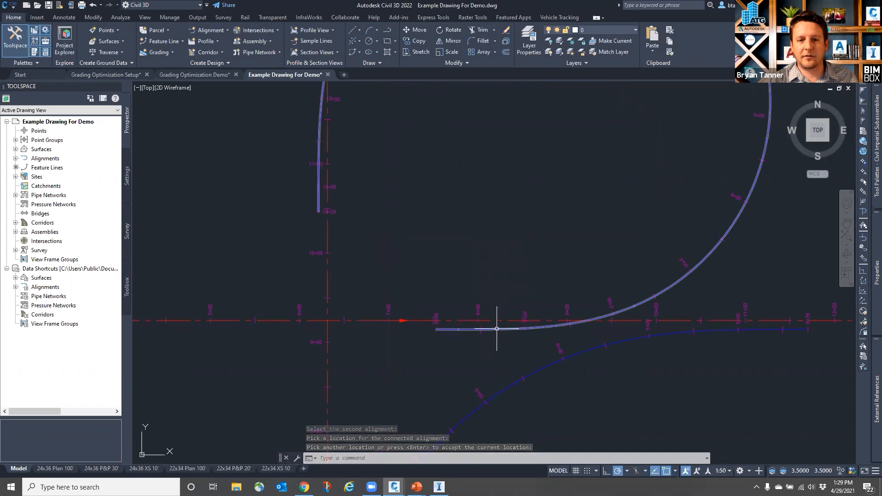
key(Return)
click(490, 330)
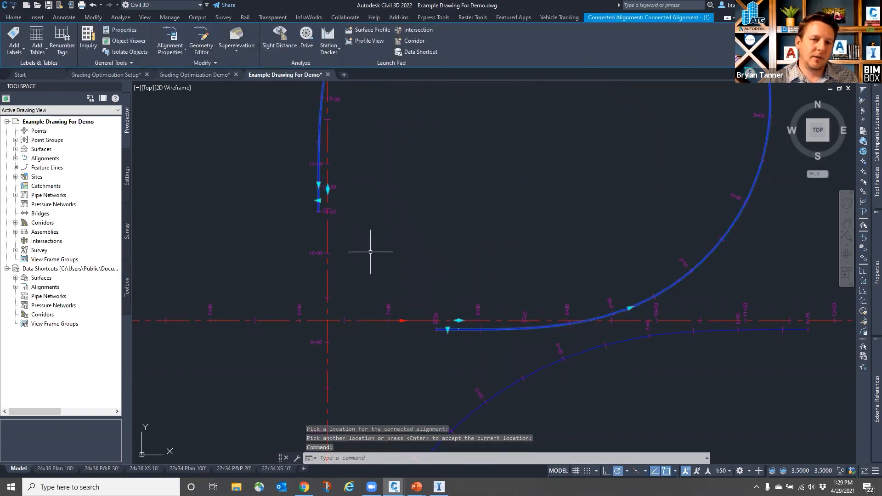
scroll(455, 331, up, 4)
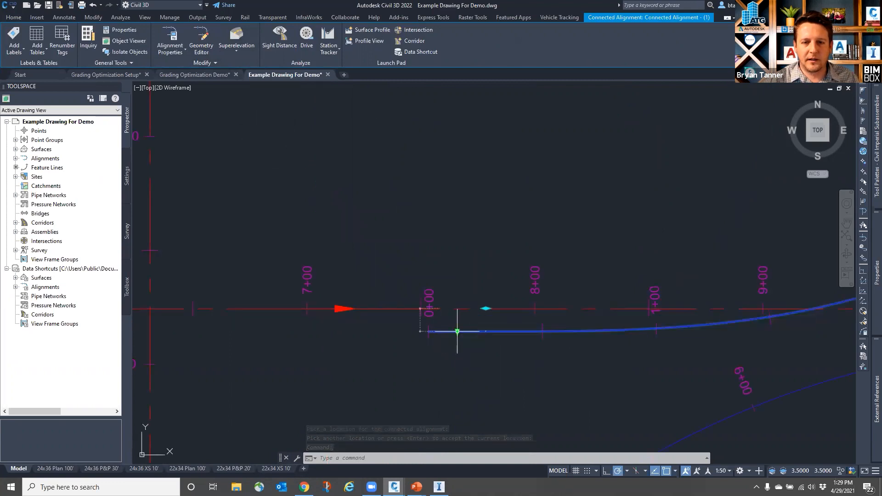
click(453, 330)
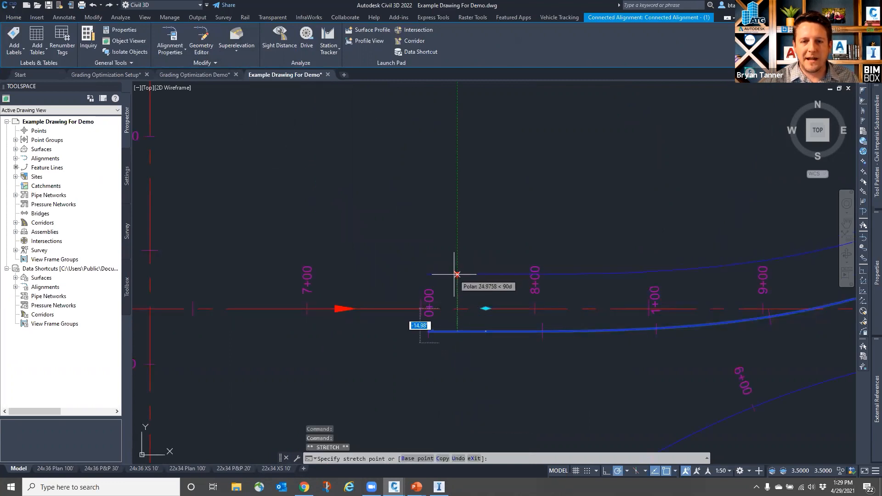
text(-)
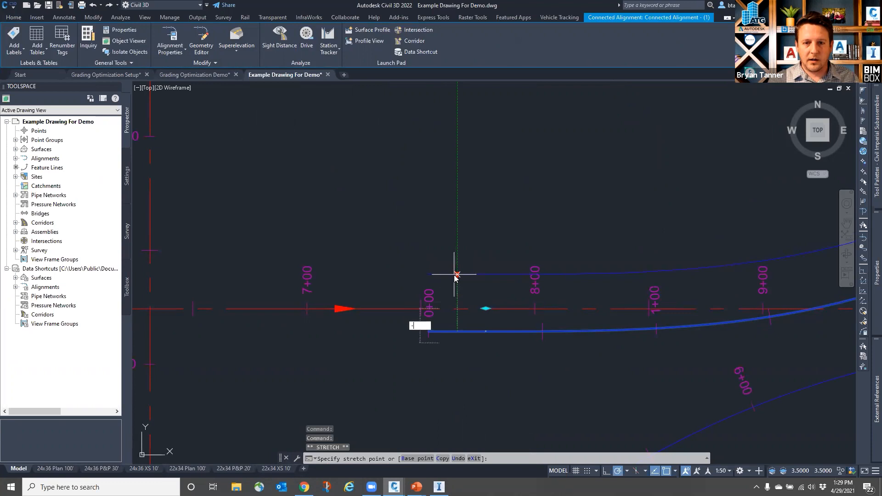
text(10)
key(Return)
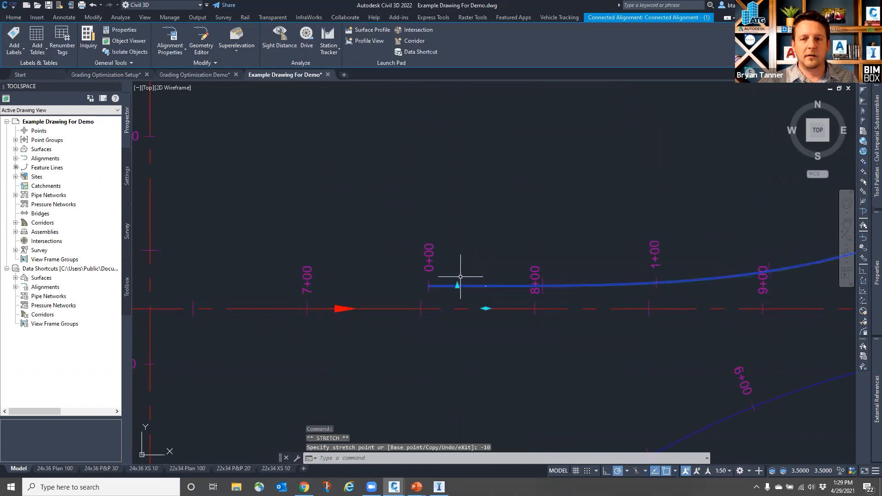
Step: Try to shift the loop's end across the vertical road alignment with an offset of 10 feet
scroll(461, 312, down, 8)
scroll(452, 313, up, 2)
scroll(389, 214, up, 6)
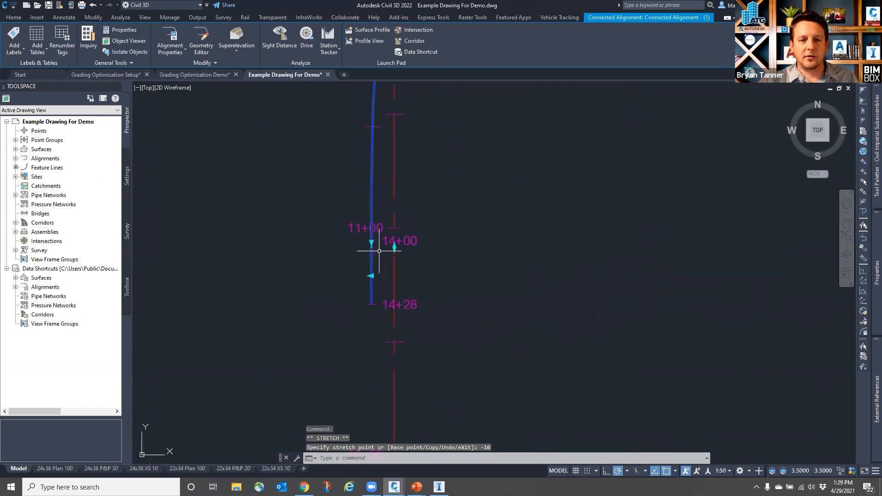
click(371, 276)
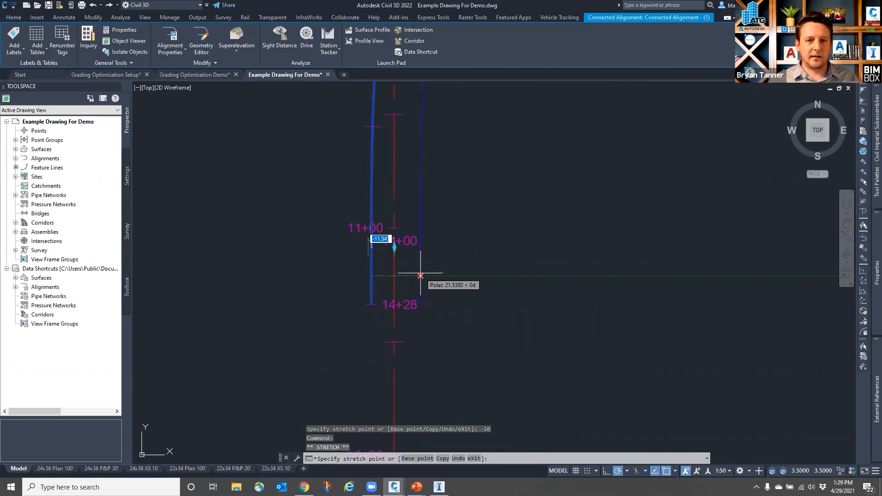
text(10)
key(Return)
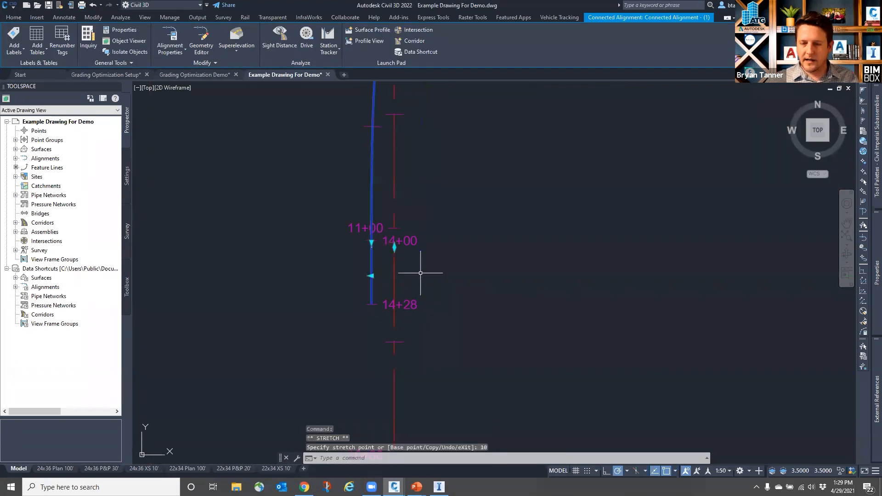
Step: Set the offset of the loop's end from the vertical road alignment to -10 feet
click(372, 275)
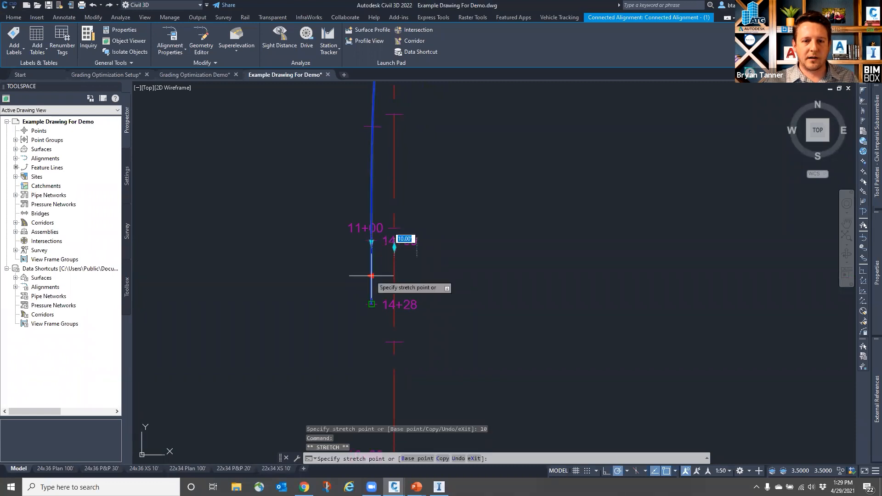
key(Return)
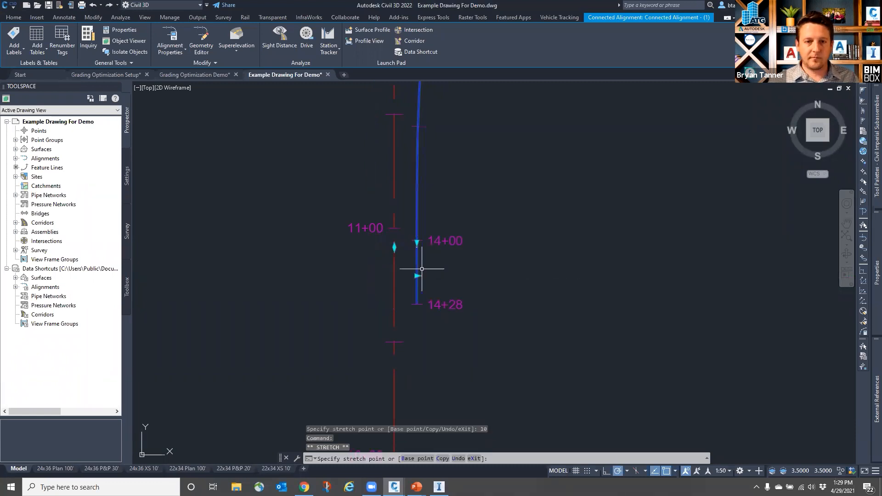
text(-10)
key(Return)
key(Escape)
scroll(374, 292, down, 3)
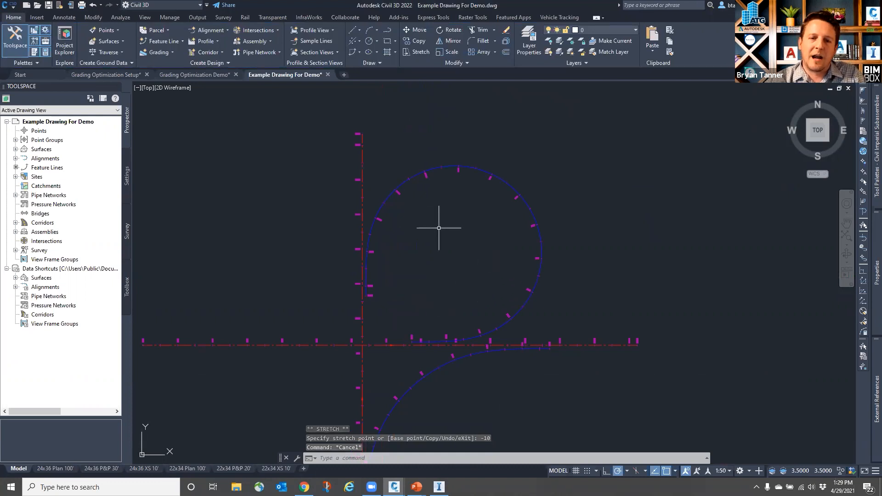
Step: Convert the connected loop alignment to fixed geometry and clear the selection
scroll(485, 185, down, 2)
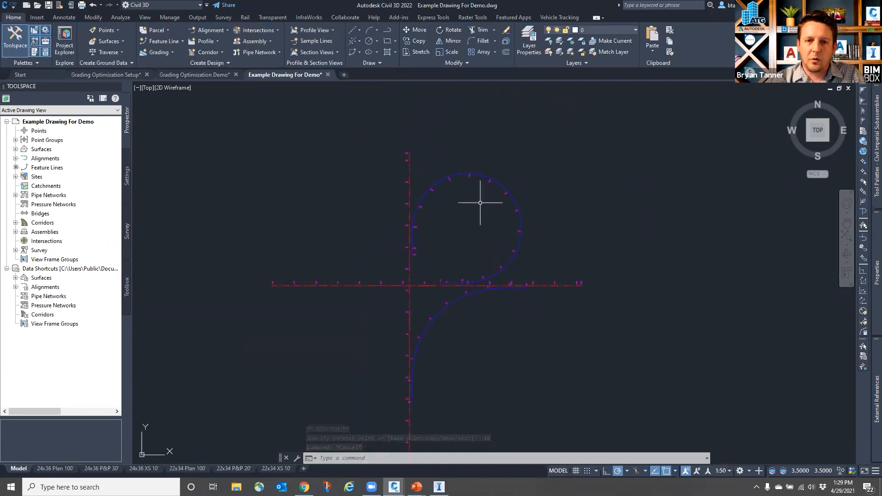
scroll(473, 186, up, 4)
scroll(488, 170, down, 2)
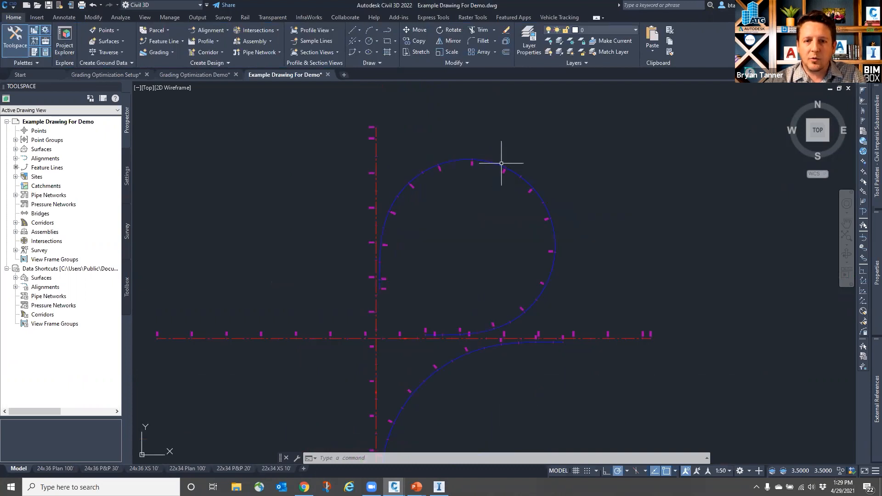
mouse_move(499, 164)
click(499, 164)
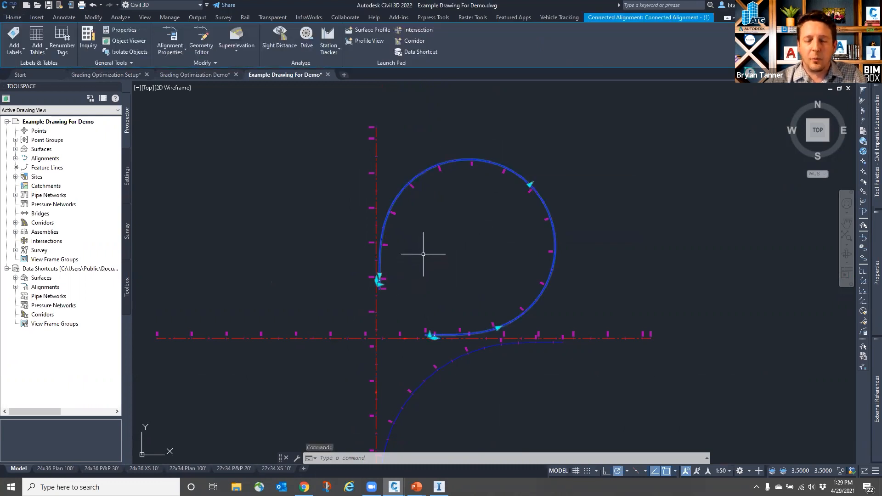
mouse_move(418, 252)
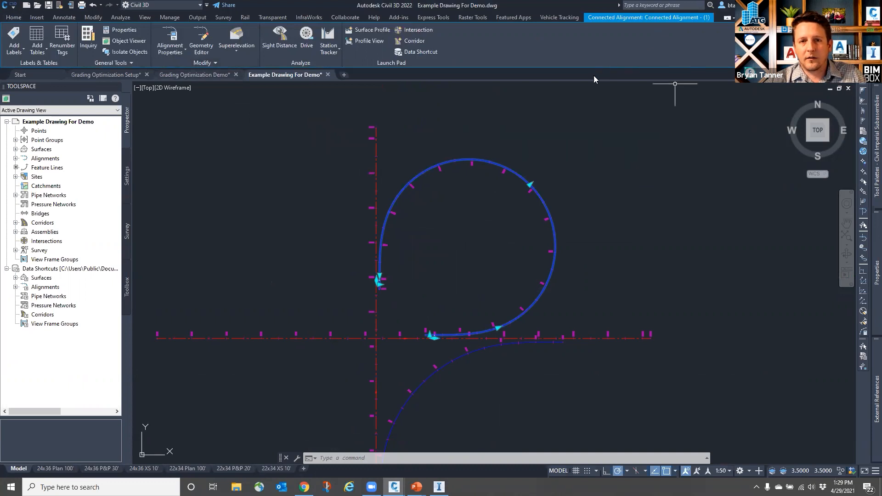
click(212, 62)
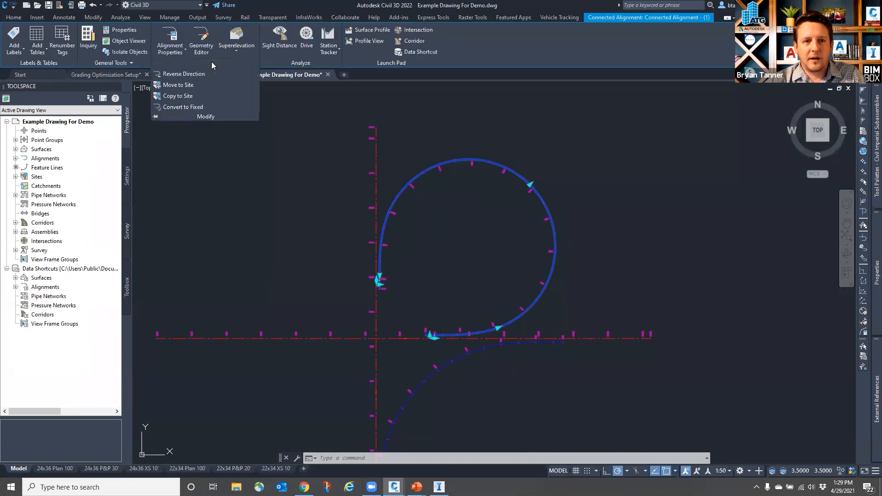
click(187, 108)
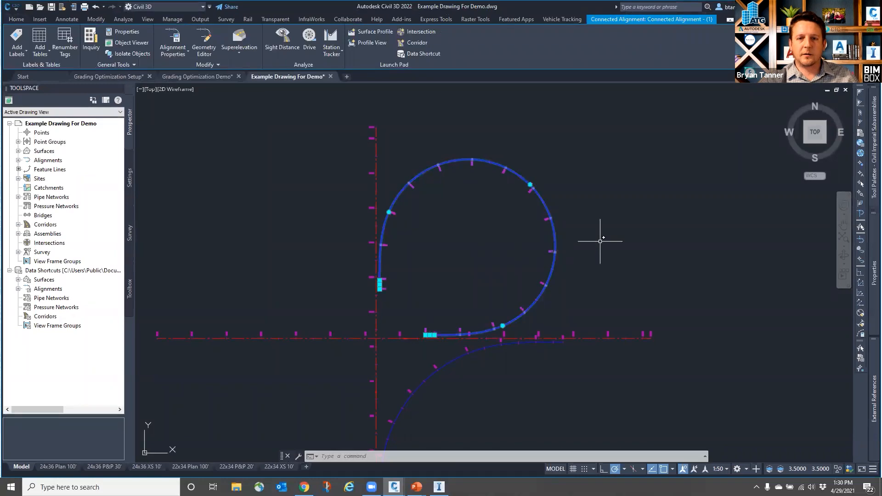
click(633, 202)
key(Escape)
key(Escape)
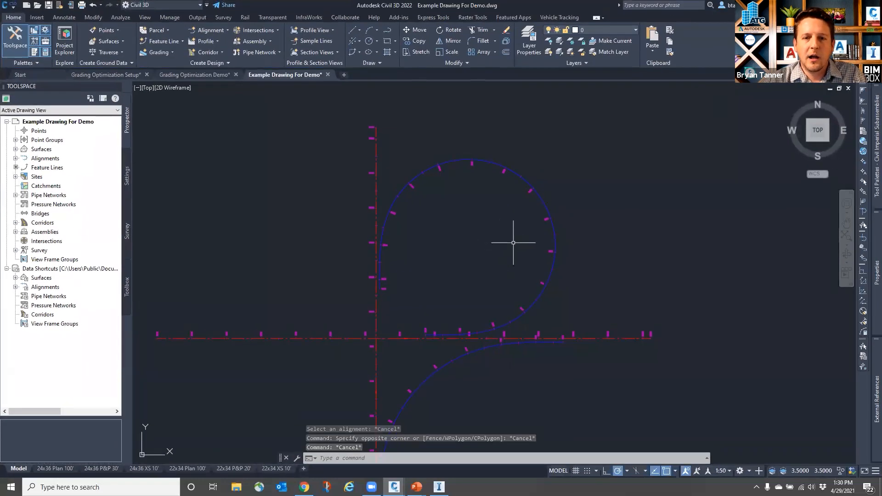
Step: Select the converted loop alignment and examine the grips along its start tangent and curves
click(517, 174)
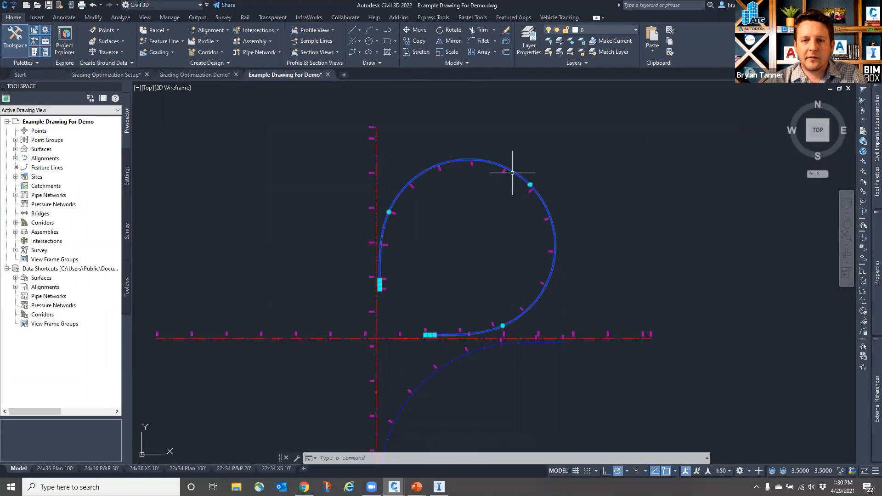
scroll(430, 339, up, 6)
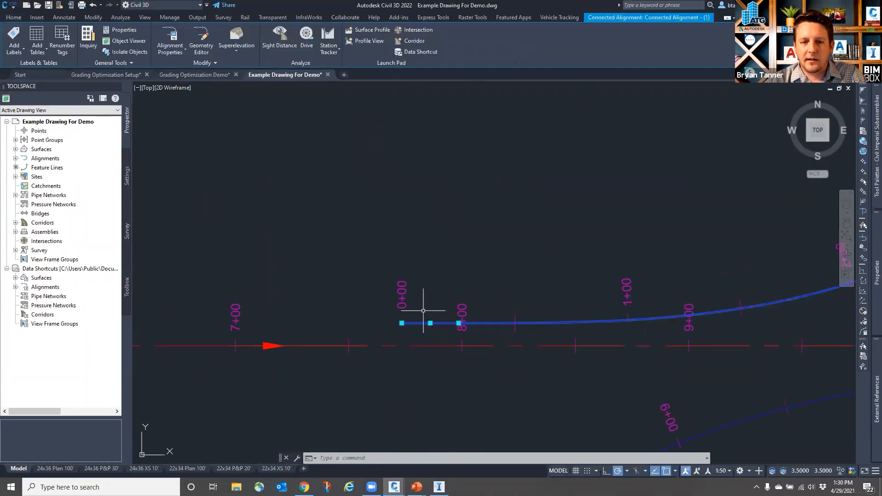
scroll(407, 329, down, 6)
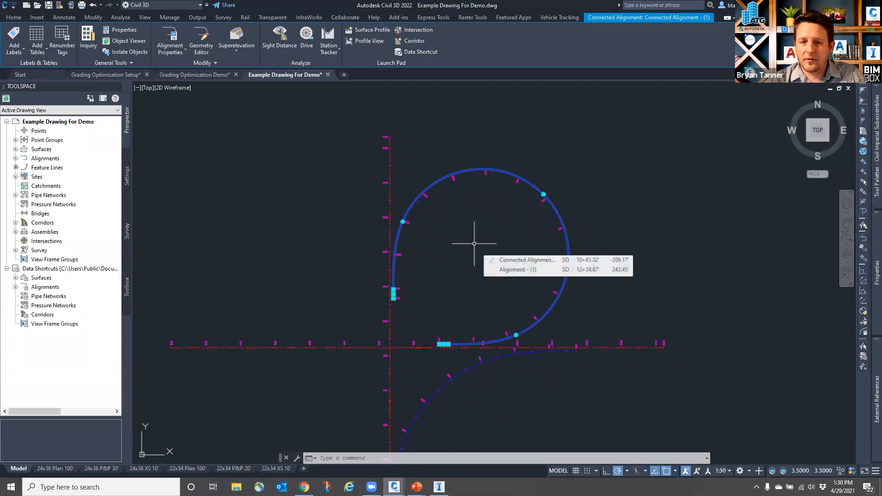
Step: Clear the loop alignment selection and locate the Convert to Fixed command among the alignment modification tools
middle_drag(509, 232, 579, 190)
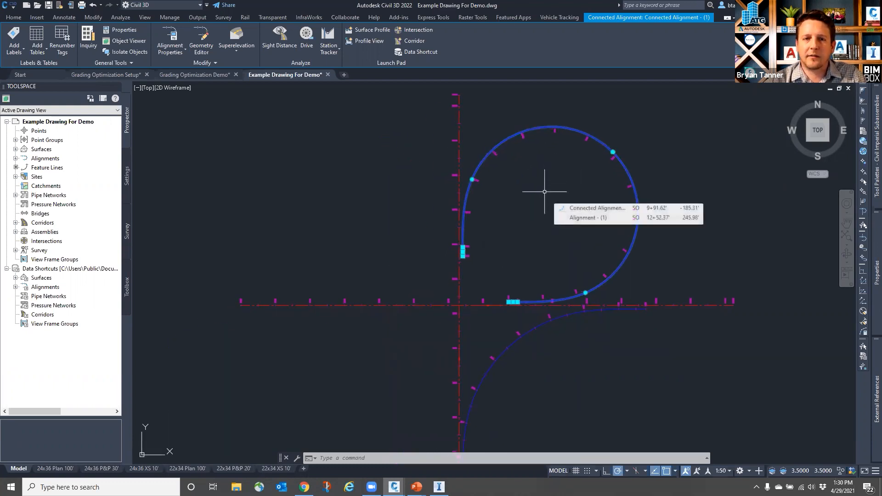
key(Escape)
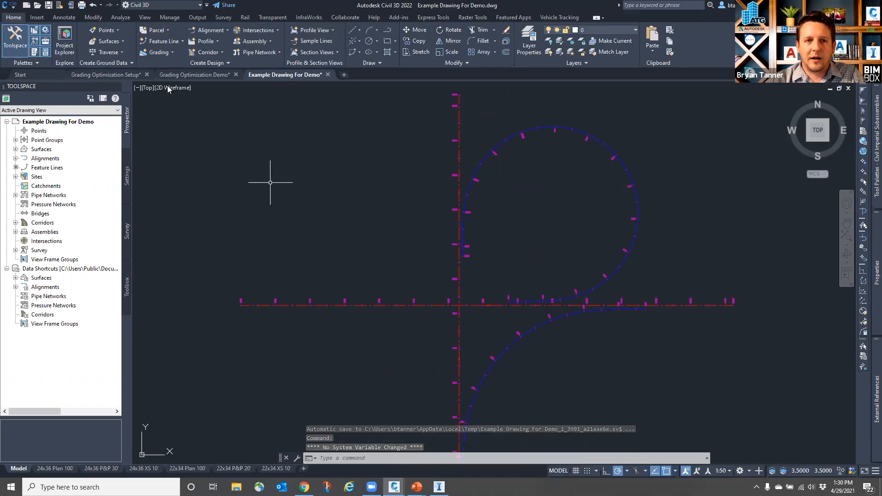
click(93, 18)
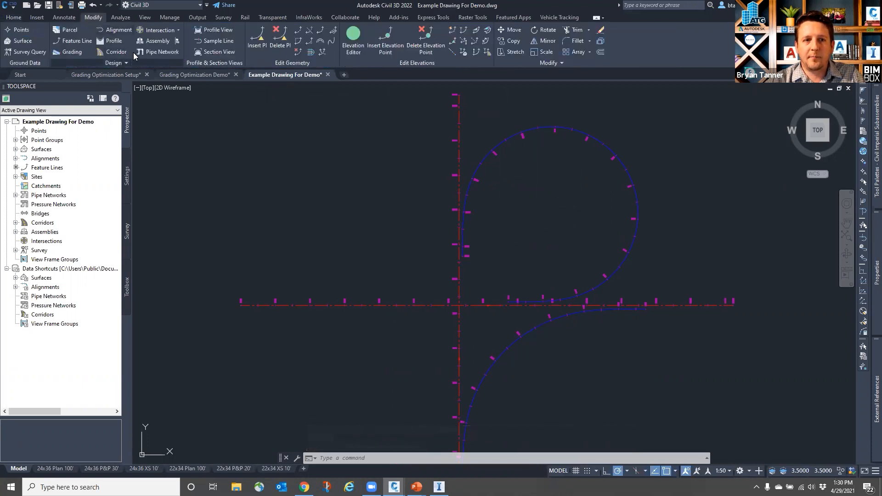
click(239, 66)
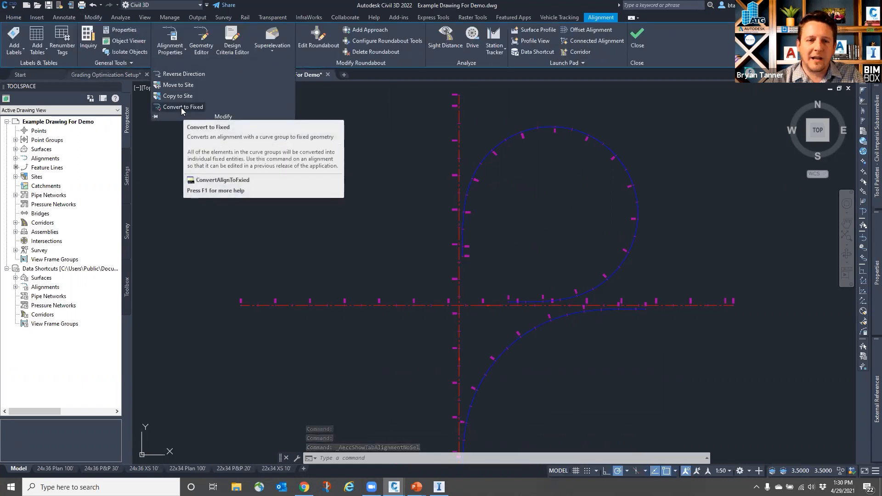
click(638, 37)
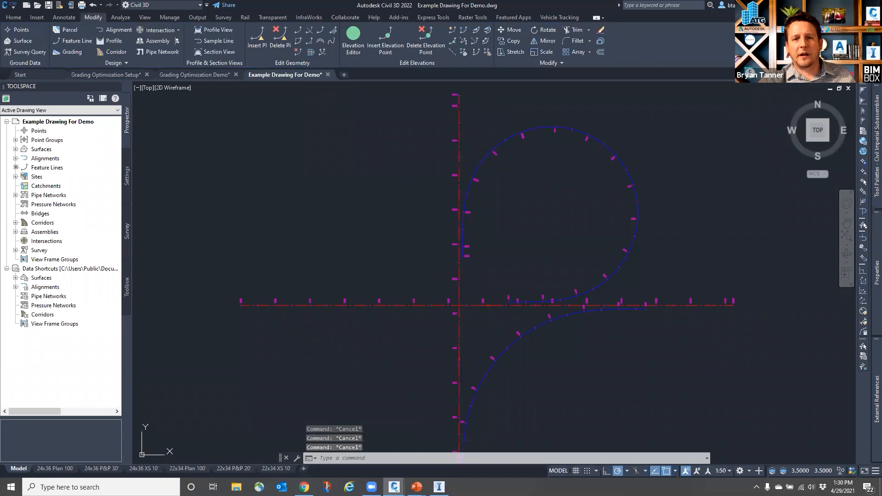
Step: Open Project Explorer to view the drawing's alignment data and close it again
scroll(184, 199, down, 2)
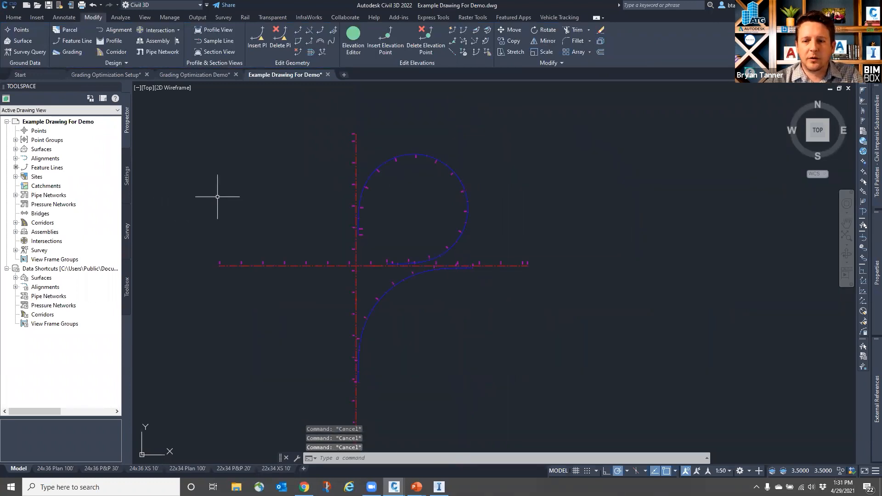
mouse_move(227, 196)
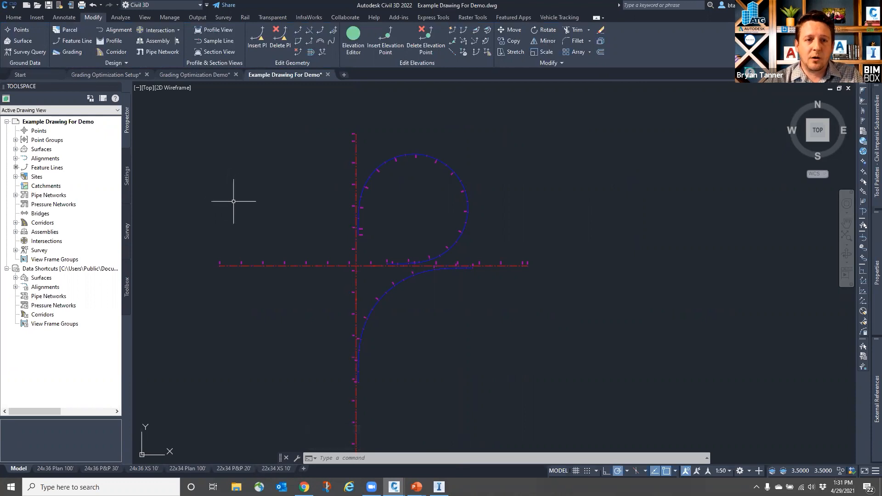
scroll(477, 218, down, 2)
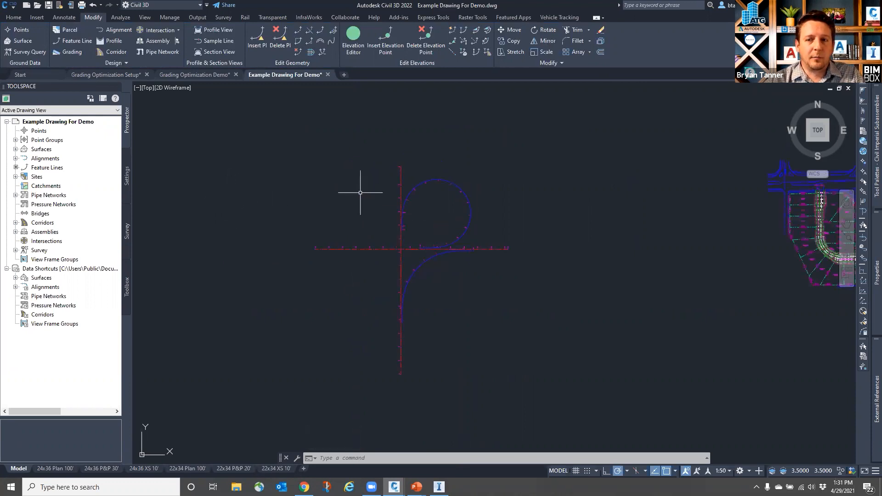
click(14, 18)
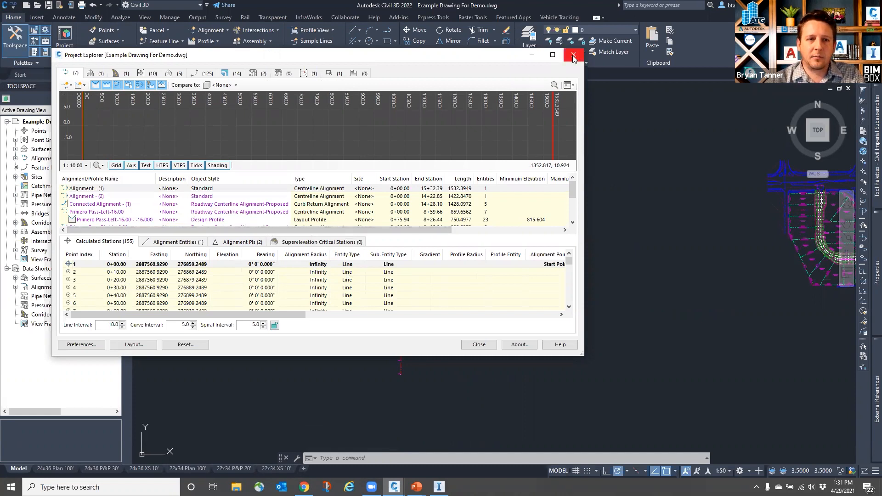
key(Escape)
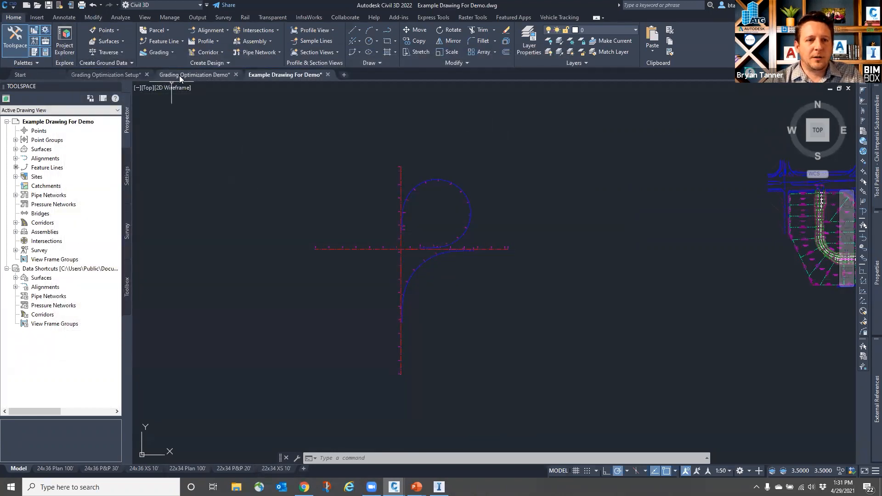
Step: Switch to the Grading Optimization Setup drawing and view the building, parking and pond layout
click(106, 74)
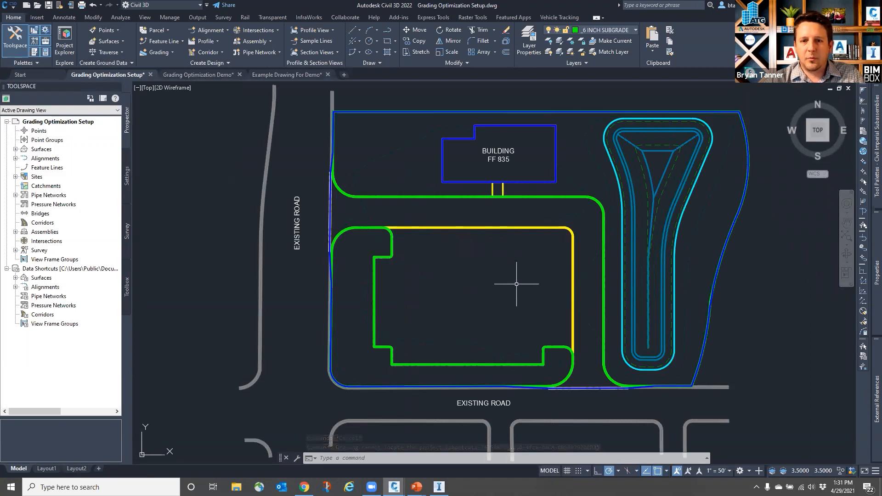
middle_drag(506, 274, 427, 275)
mouse_move(427, 275)
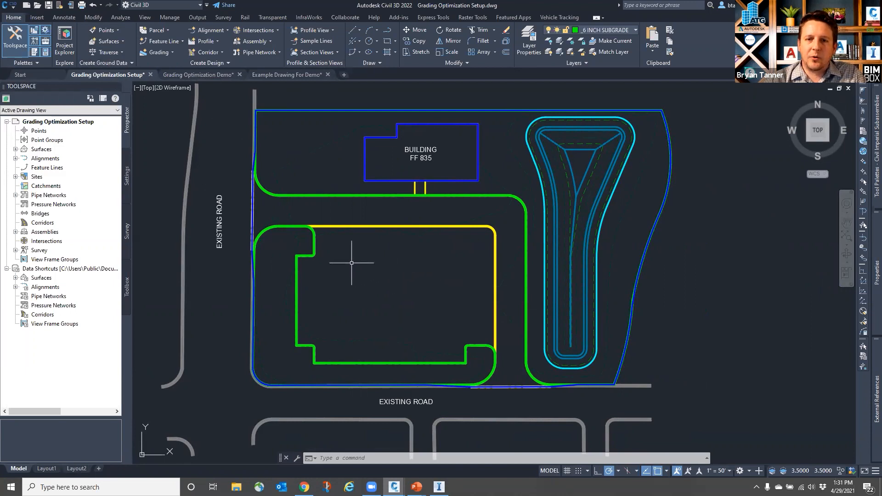
middle_drag(363, 267, 409, 269)
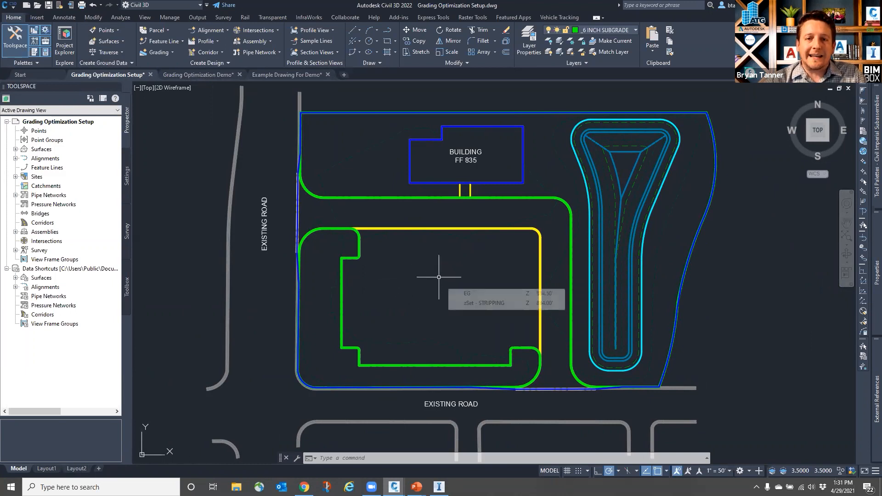
mouse_move(445, 290)
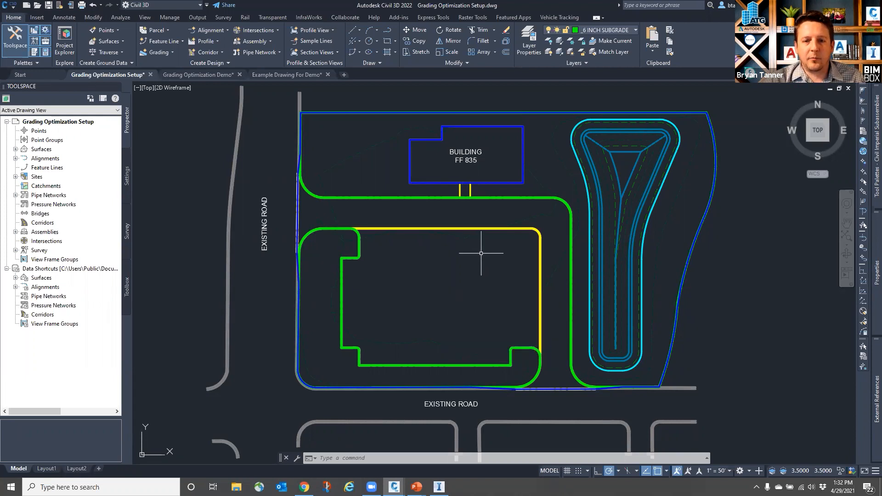
Step: Inspect the properties of the closed driveway polyline around the parking area, then clear the selection
click(540, 251)
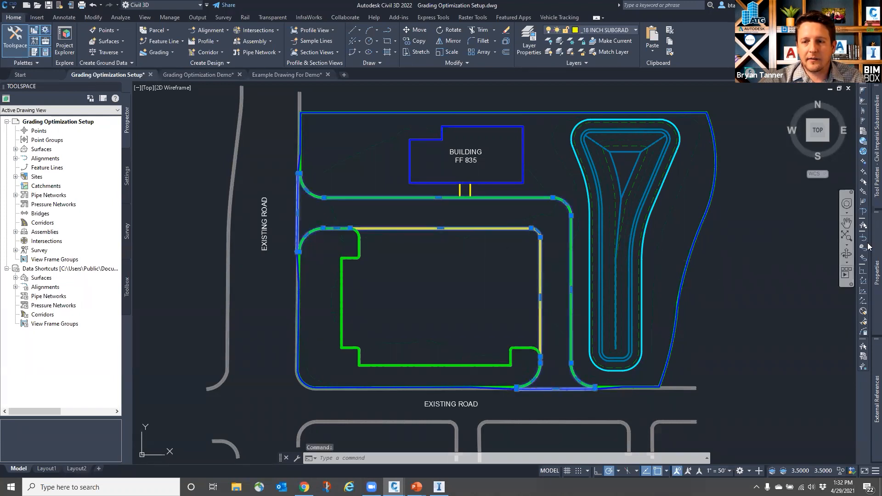
mouse_move(869, 247)
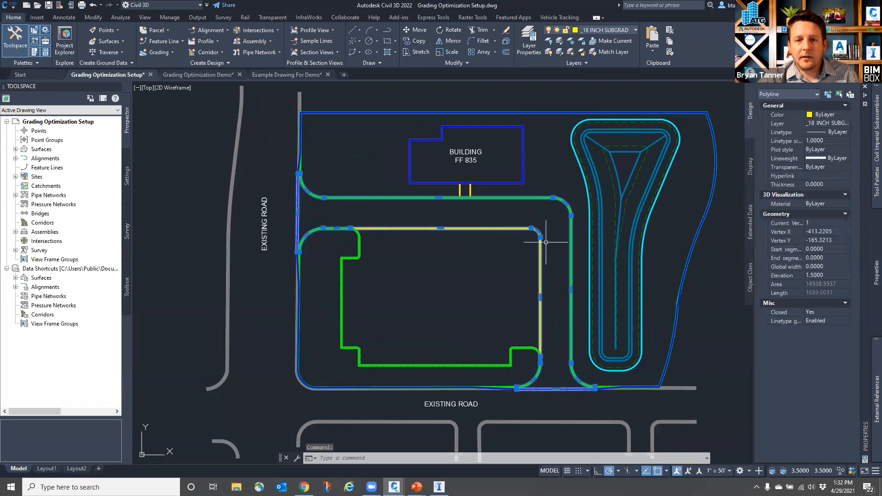
key(Escape)
key(Escape)
key(Escape)
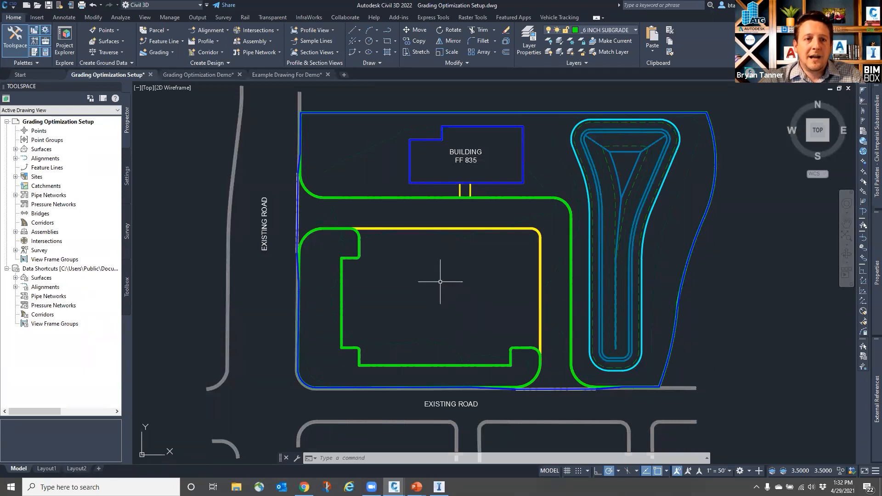
Step: Change the tool palettes from Civil Imperial Subassemblies to All Palettes
click(120, 18)
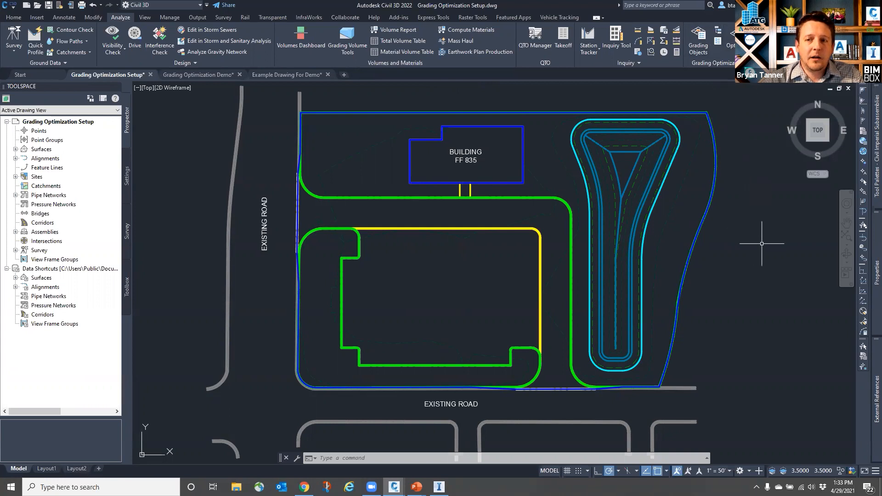
mouse_move(877, 152)
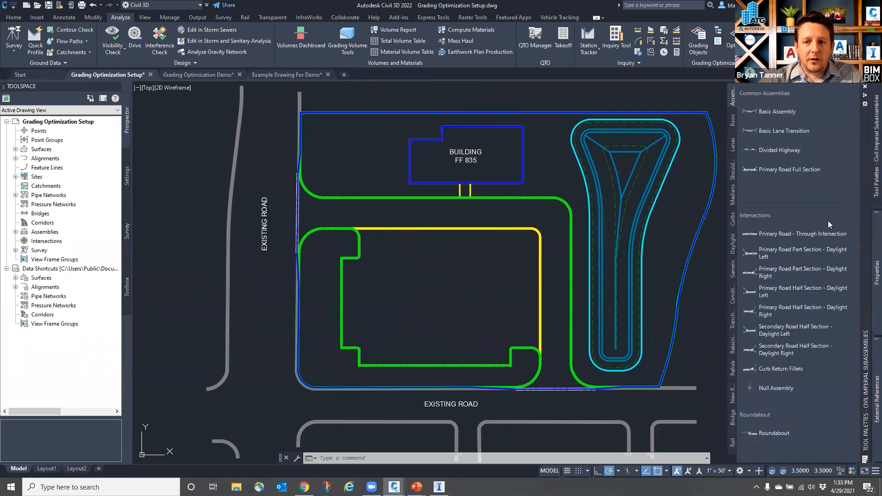
right_click(864, 243)
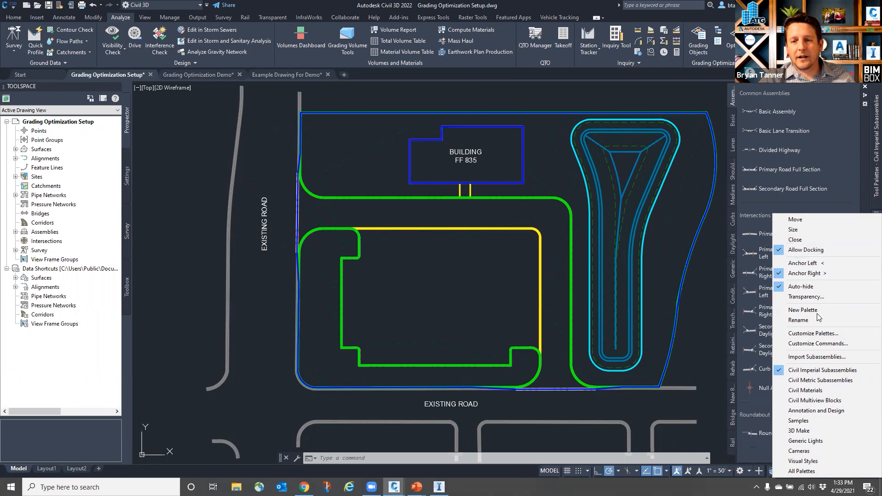
click(781, 470)
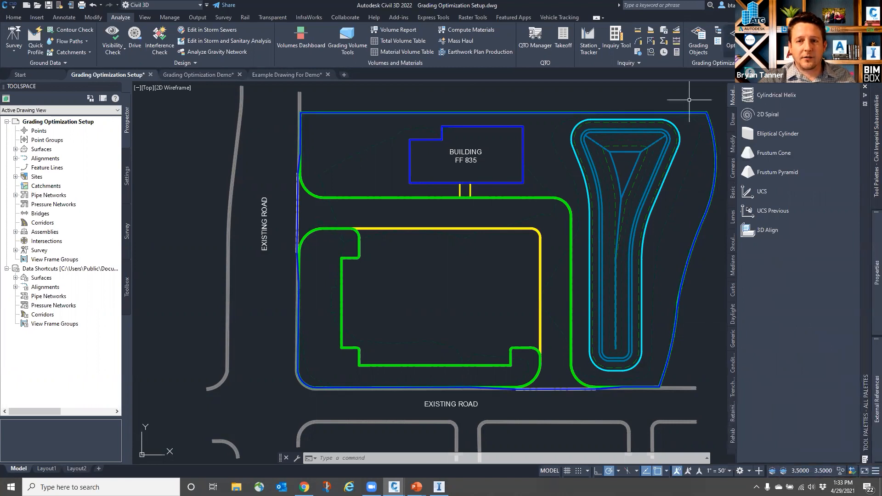
Step: Show the Grading Object Browser and leave no command active
click(700, 43)
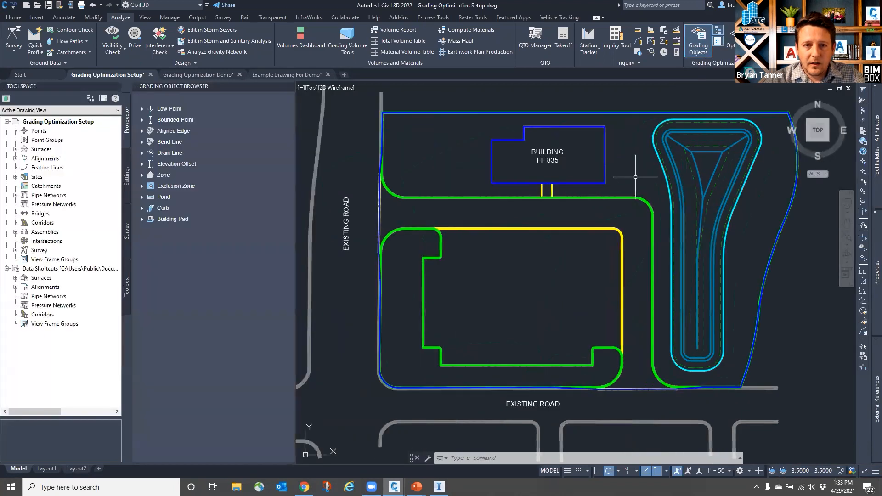
mouse_move(877, 147)
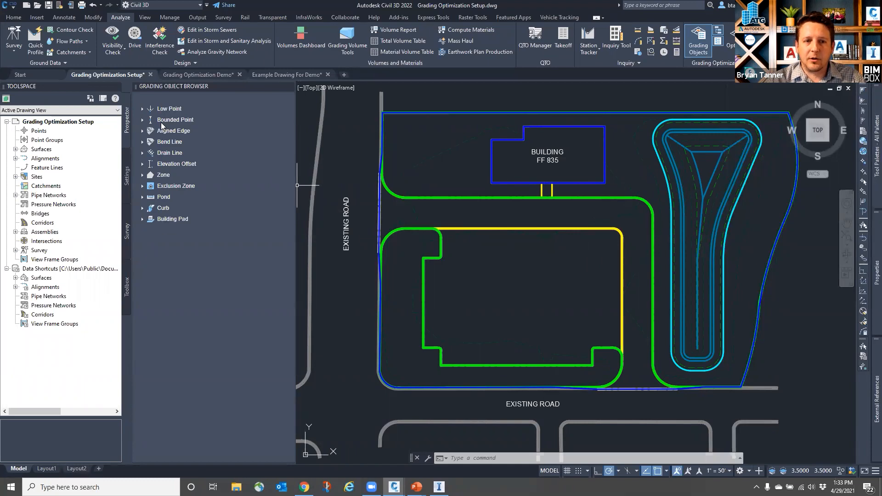
key(Escape)
key(Escape)
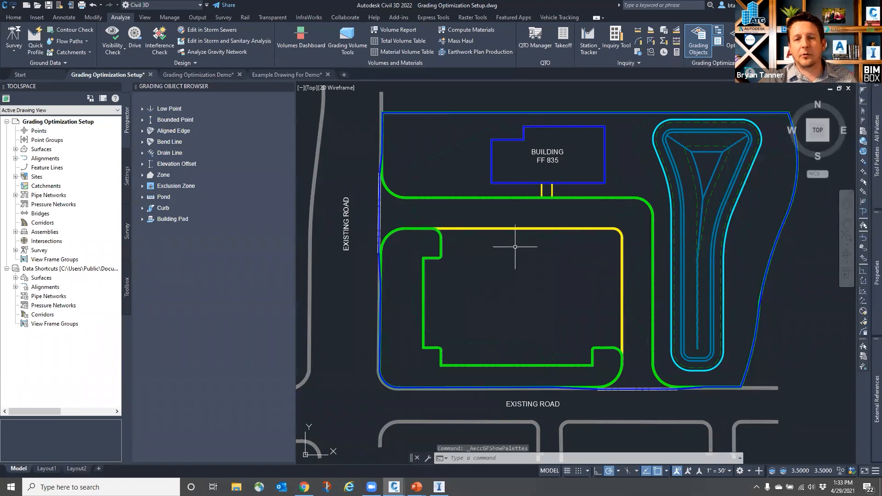
Step: Assign the Parking Lot grading object to the closed parking area polyline and close the Event Viewer
scroll(520, 224, up, 4)
scroll(602, 221, up, 5)
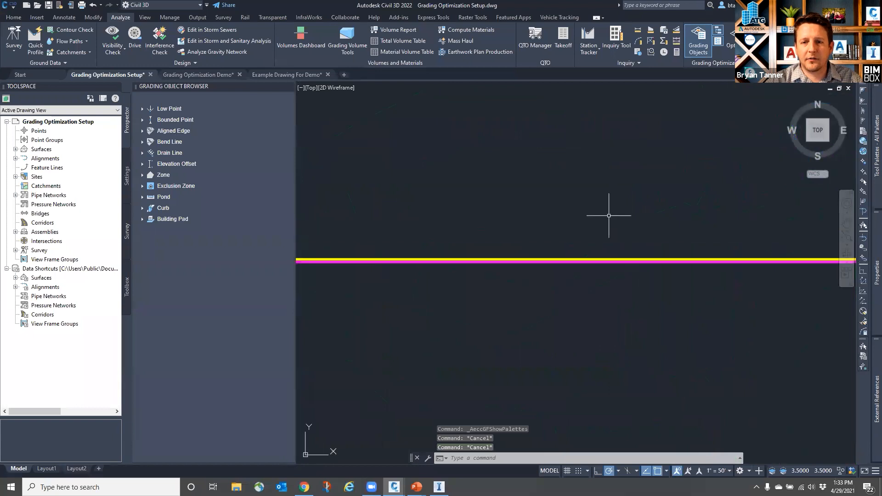
scroll(636, 244, down, 1)
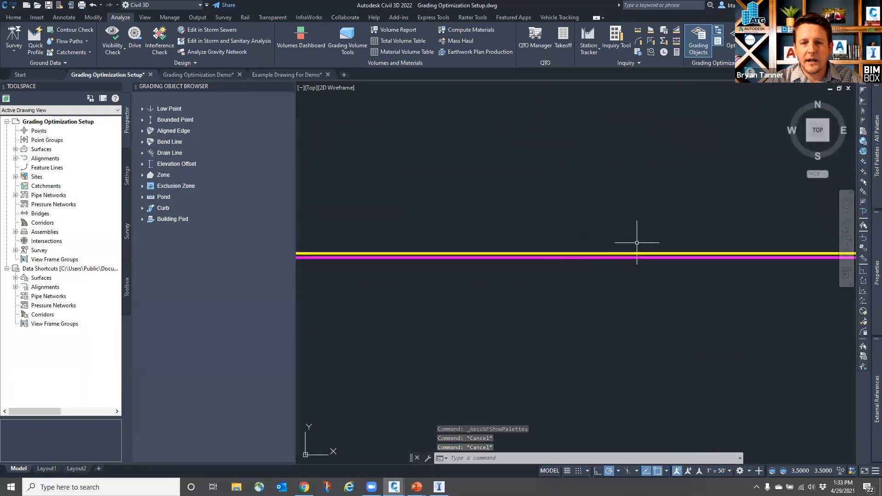
click(597, 255)
scroll(639, 191, down, 4)
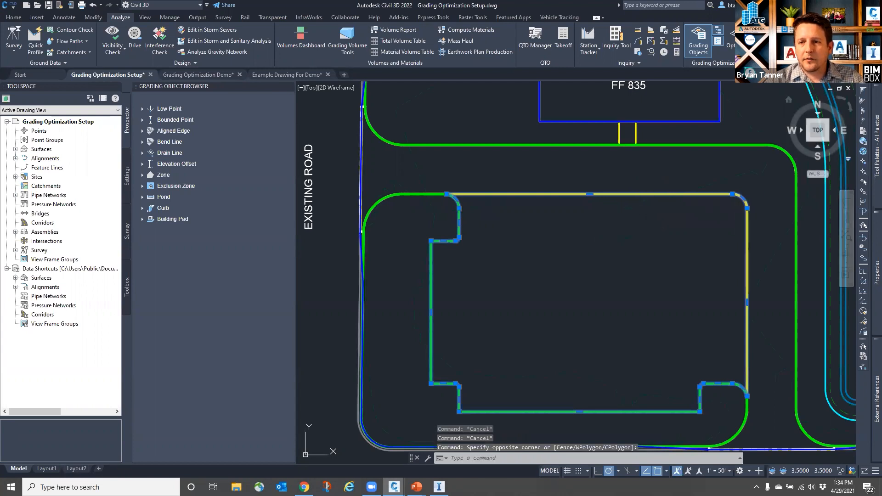
click(866, 142)
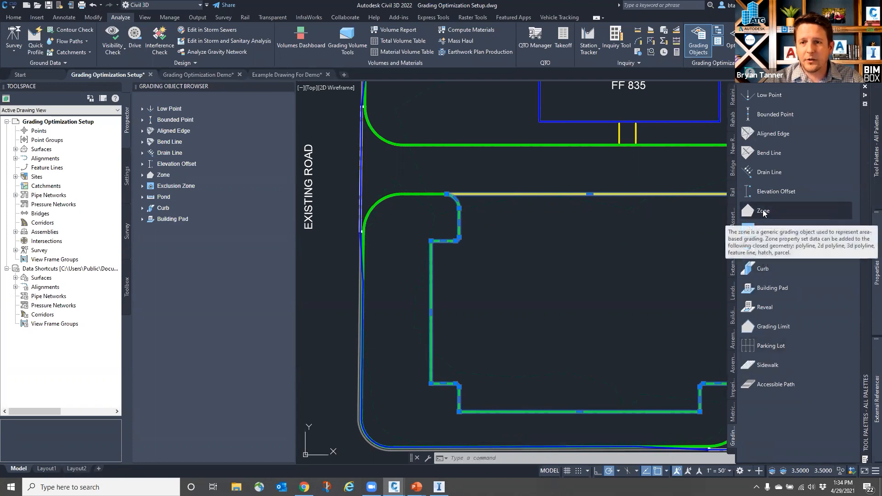
click(761, 345)
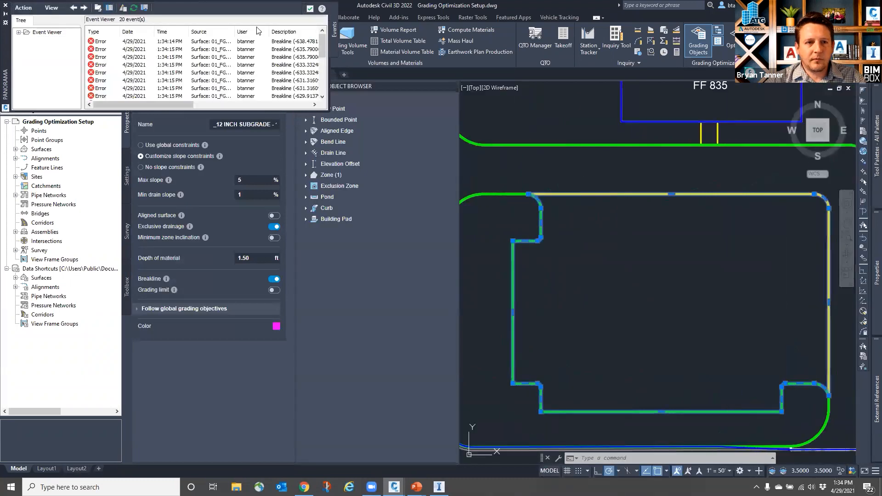
click(310, 9)
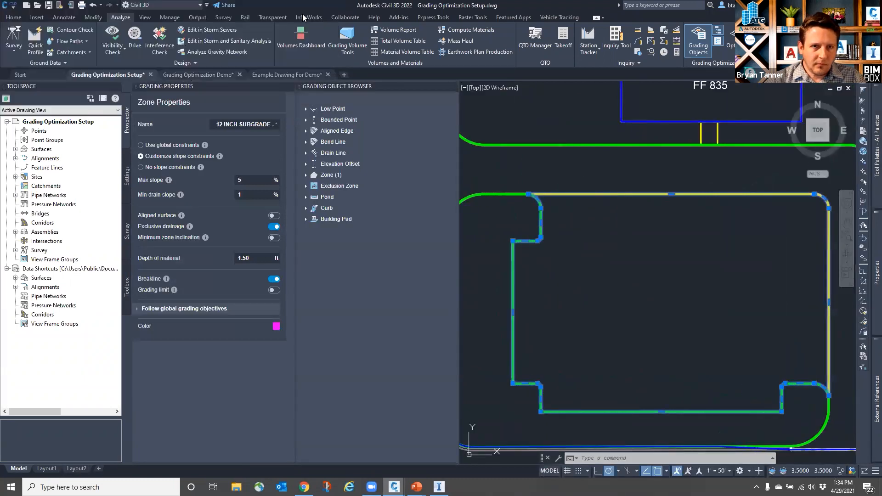
Step: Turn off Show Event Viewer in the General group of the drawing's ambient settings
click(127, 174)
right_click(42, 122)
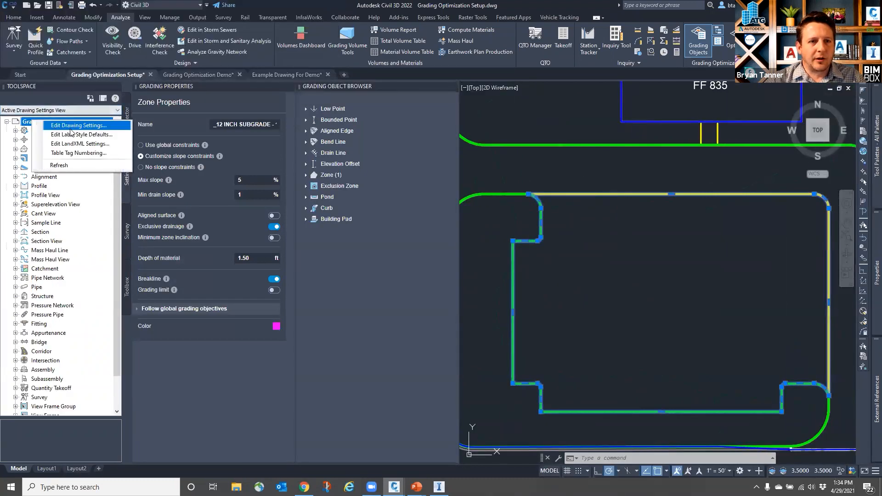
click(71, 127)
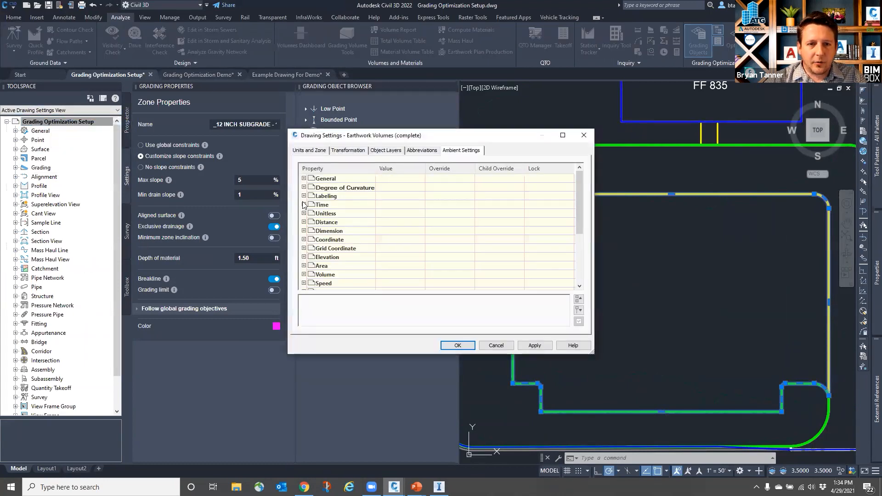
click(304, 179)
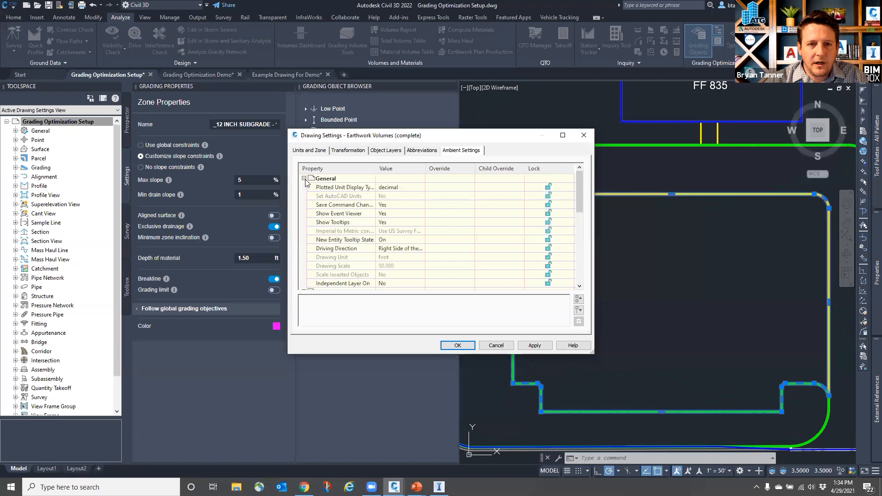
click(398, 213)
click(398, 214)
click(395, 224)
click(453, 346)
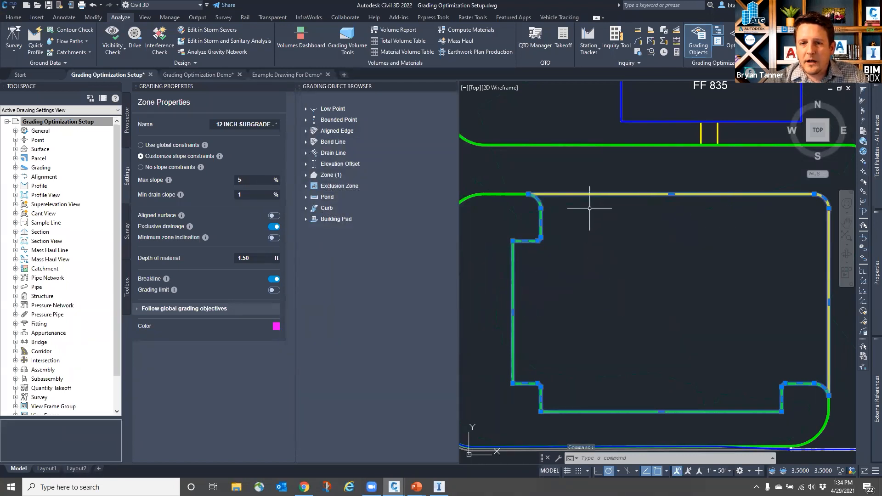
mouse_move(724, 245)
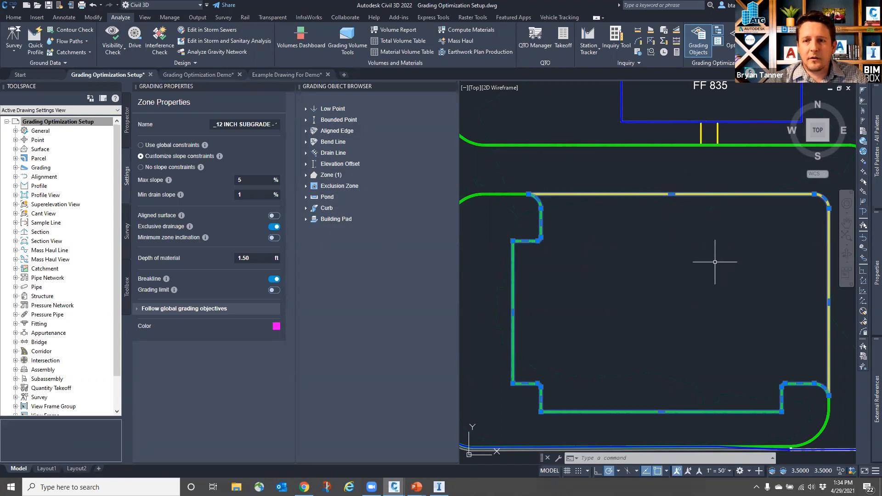
Step: Deselect the parking zone, select the FG surface and change its surface style to hide the design contours
scroll(631, 272, down, 2)
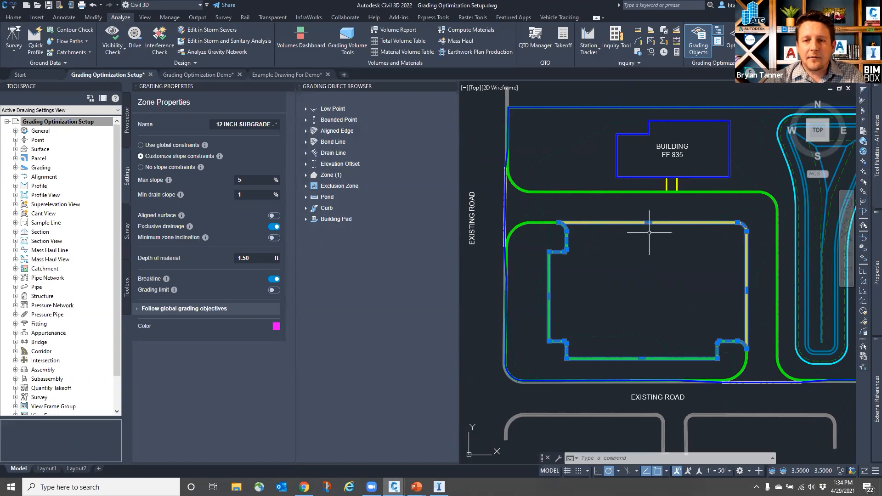
mouse_move(708, 277)
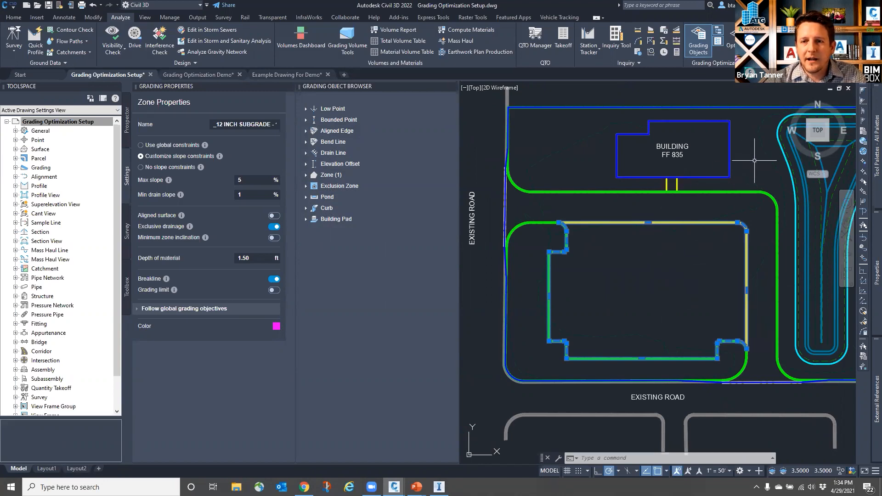
key(Escape)
click(683, 154)
key(Escape)
click(662, 174)
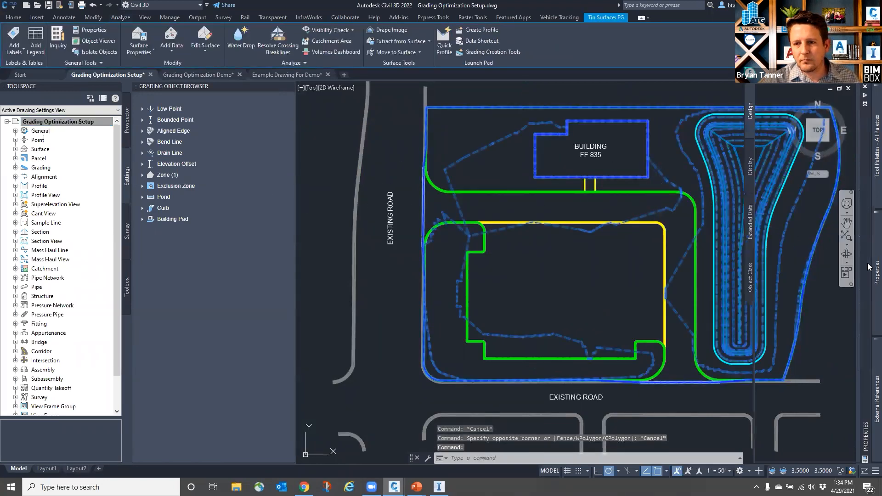
mouse_move(877, 272)
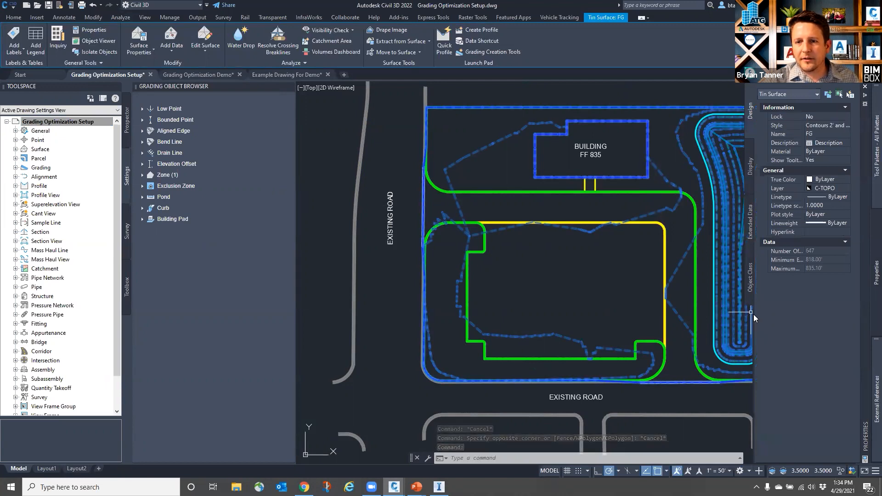
drag(755, 321, 717, 320)
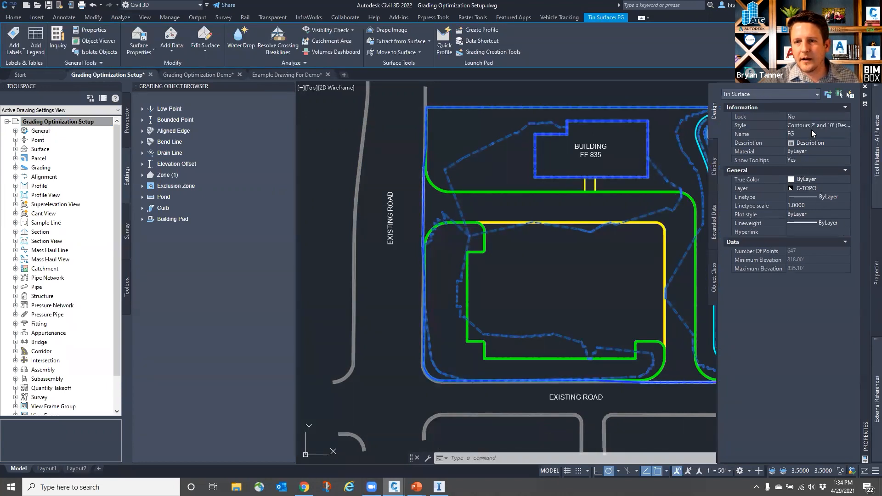
click(805, 127)
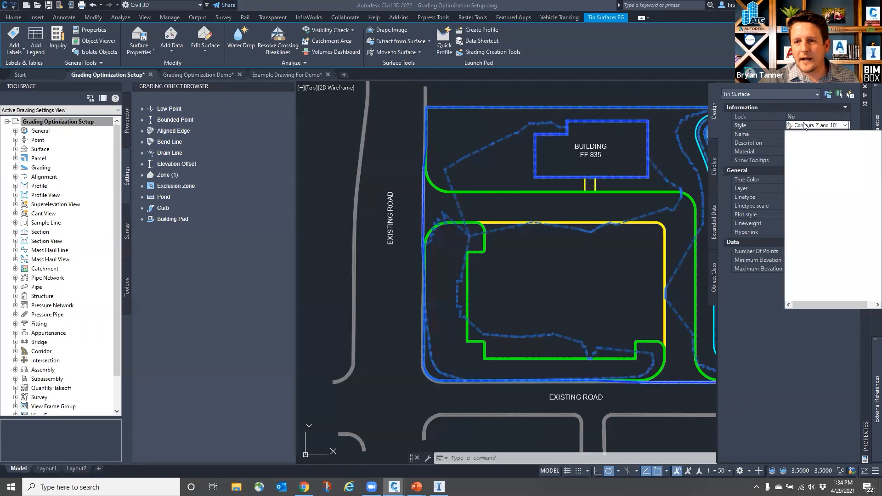
click(815, 147)
key(Escape)
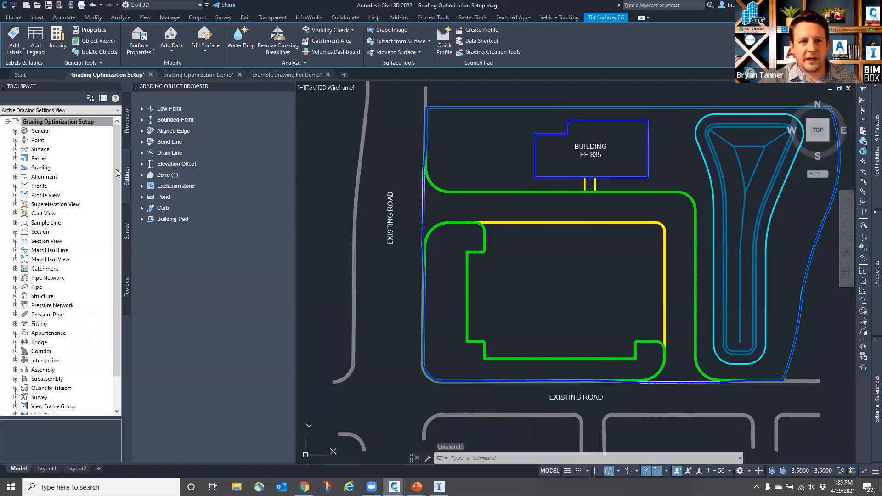
Step: Set the surface style of the EG surface under Plan Production to Contours 1' and 5' (Background)
click(126, 124)
click(16, 149)
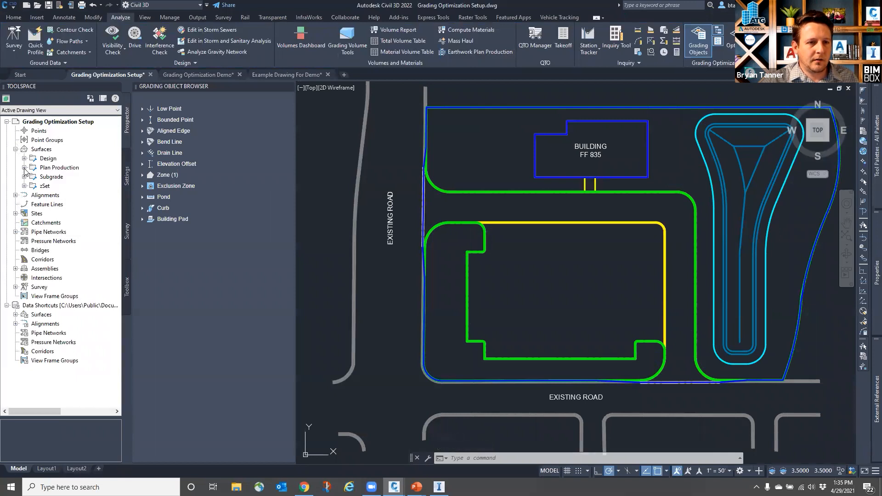
click(25, 168)
right_click(58, 178)
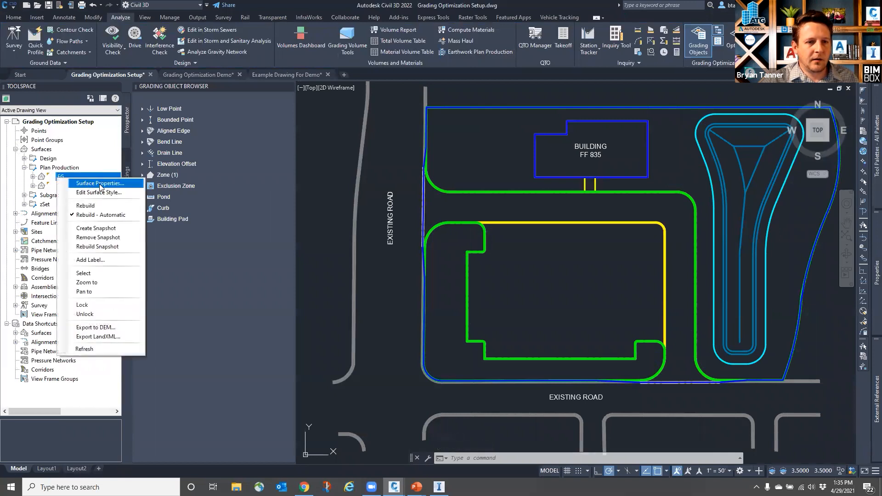
click(82, 182)
click(333, 244)
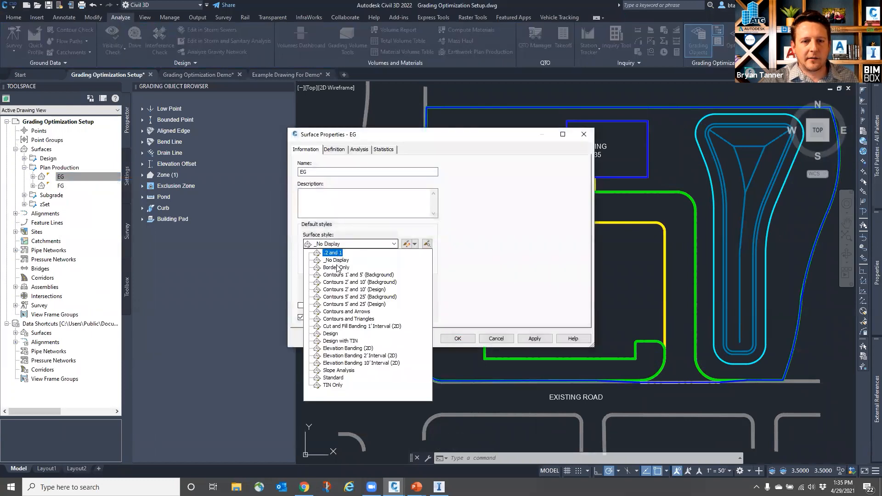
click(338, 283)
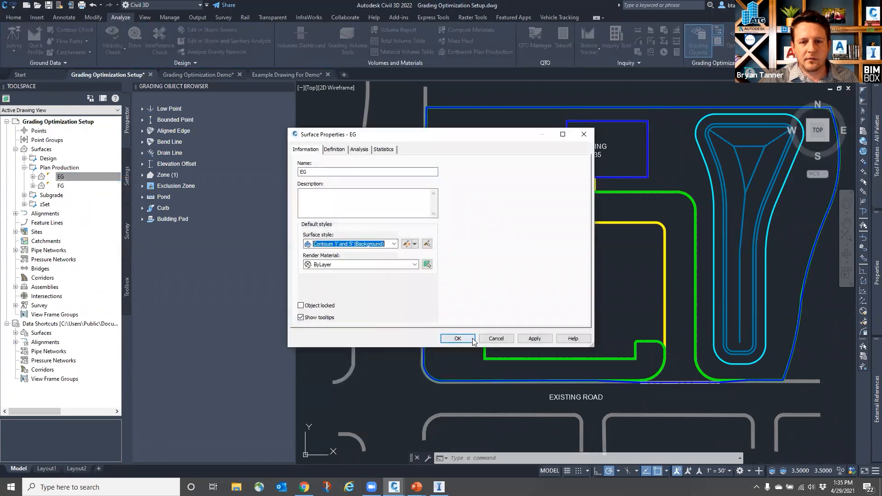
click(458, 338)
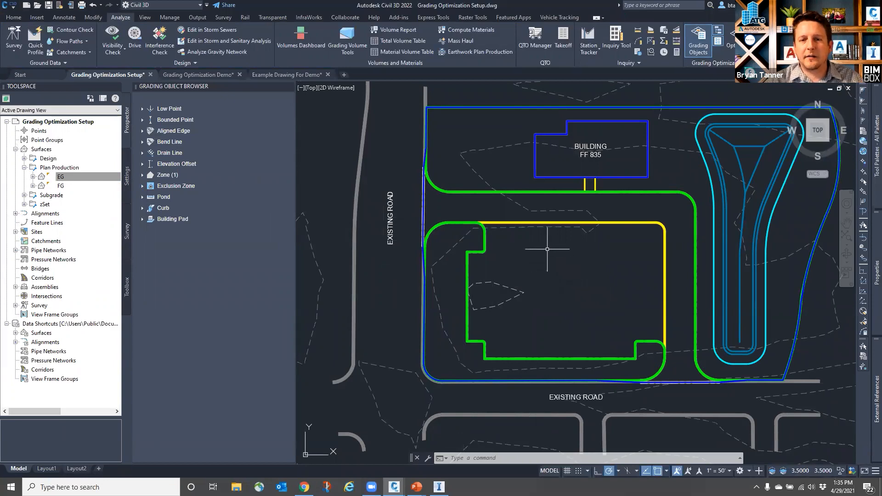
Step: Set the 12-inch subgrade zone's max slope to 3%, min drain slope to 0.50% and depth of material to 1 ft
scroll(542, 214, up, 5)
scroll(646, 207, up, 3)
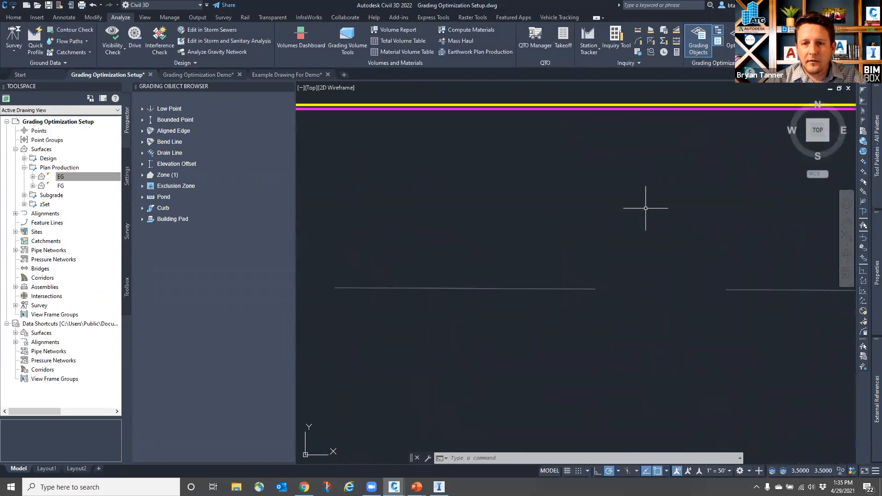
scroll(547, 184, down, 5)
scroll(546, 184, up, 2)
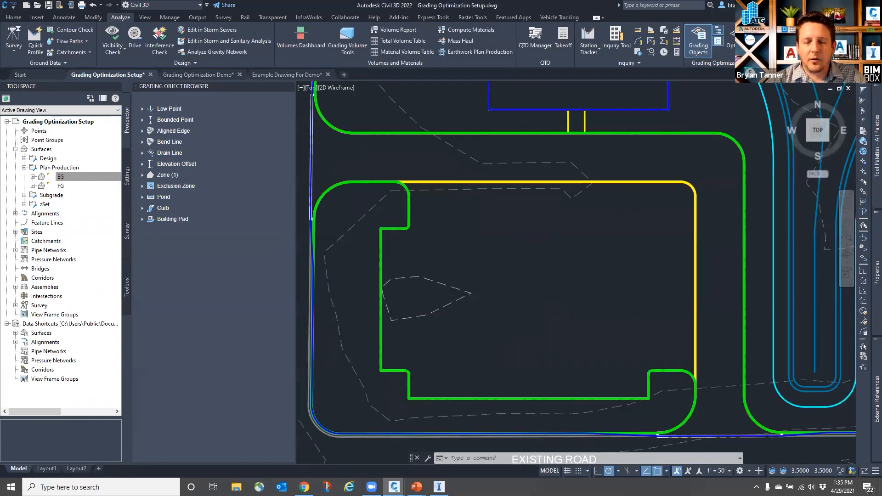
scroll(473, 296, down, 2)
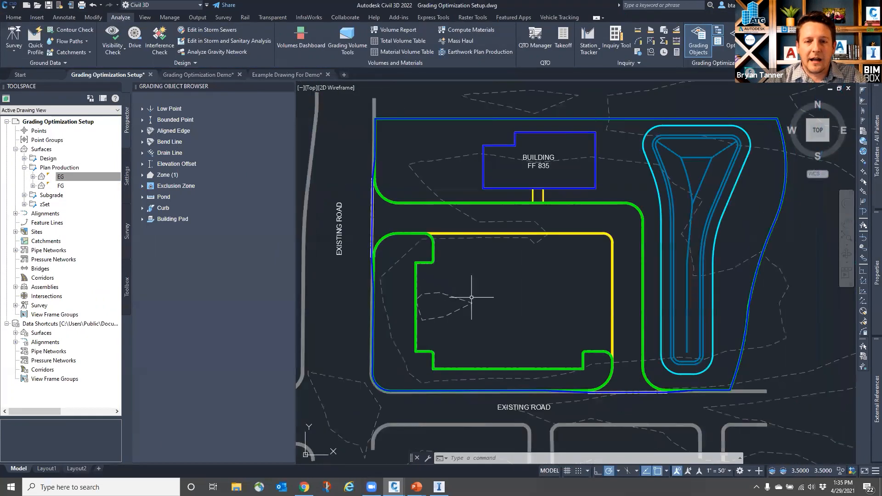
click(142, 176)
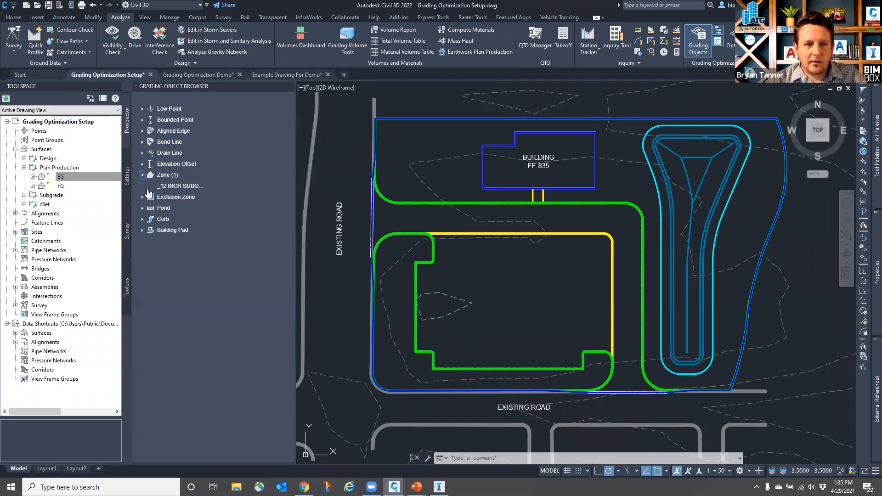
click(175, 188)
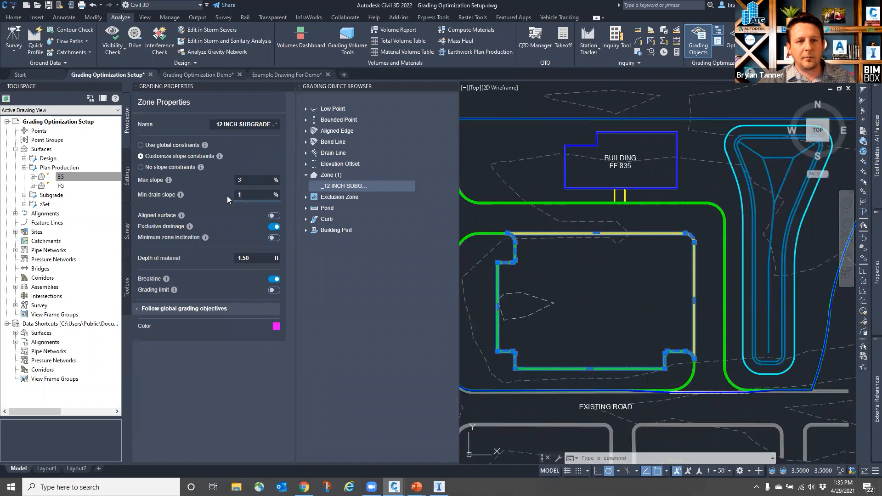
key(BackSpace)
text(0.5)
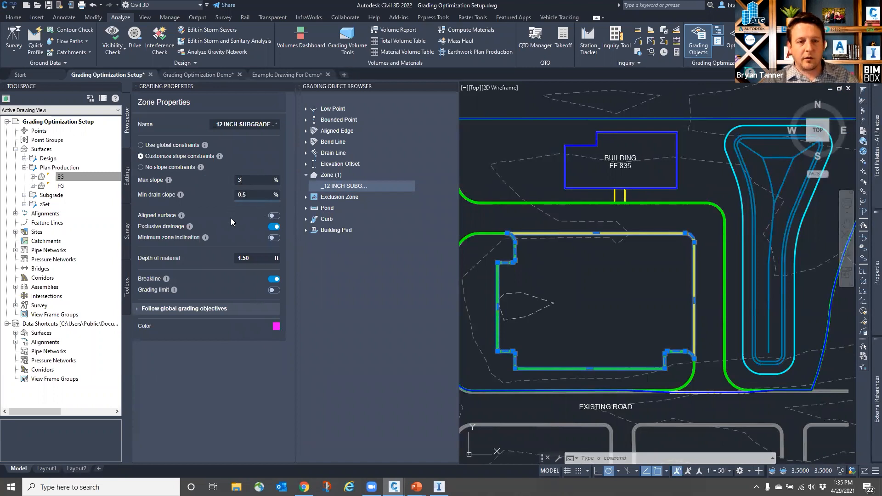
key(Return)
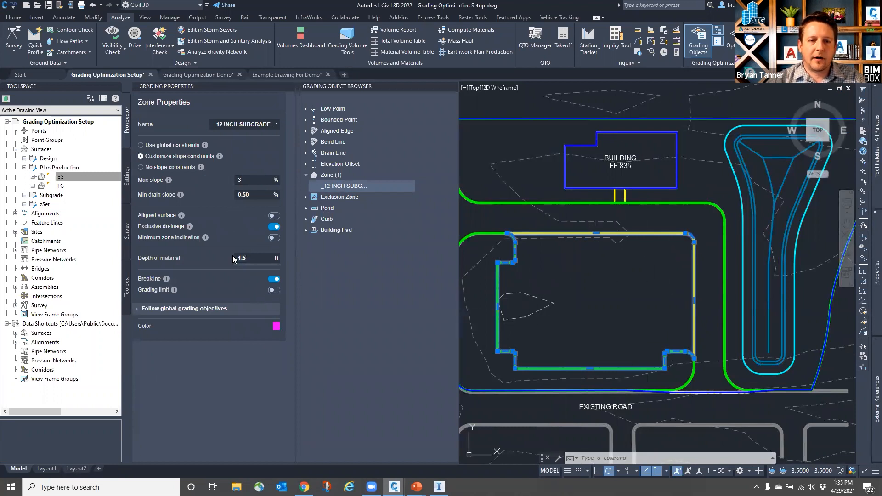
text(1)
click(239, 289)
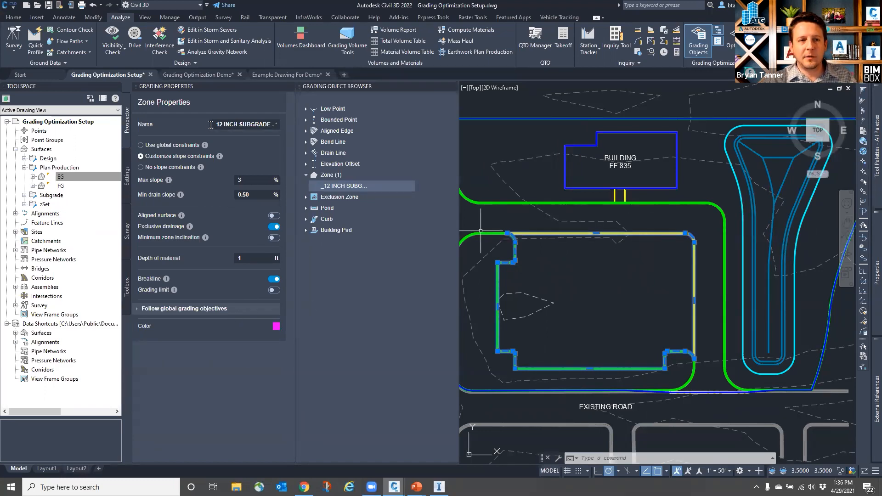
key(Escape)
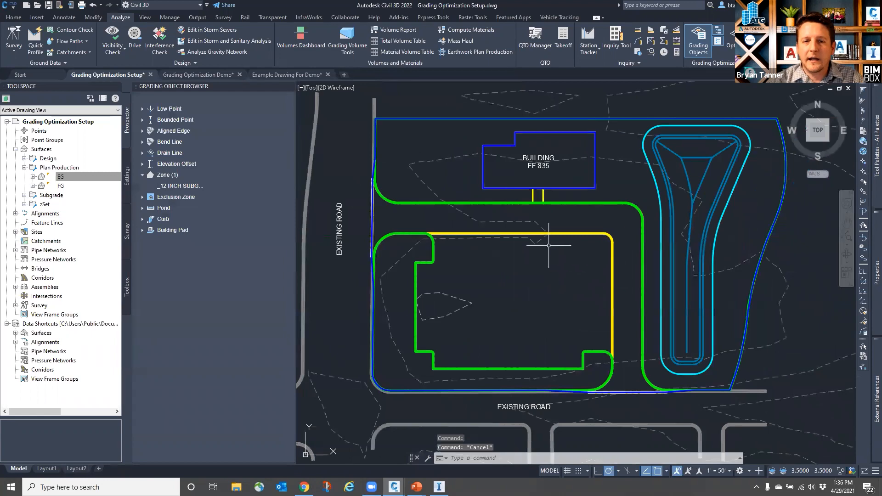
Step: Inspect the magenta zone boundary along the yellow parking edge and its zone properties, leaving nothing selected
scroll(591, 256, up, 8)
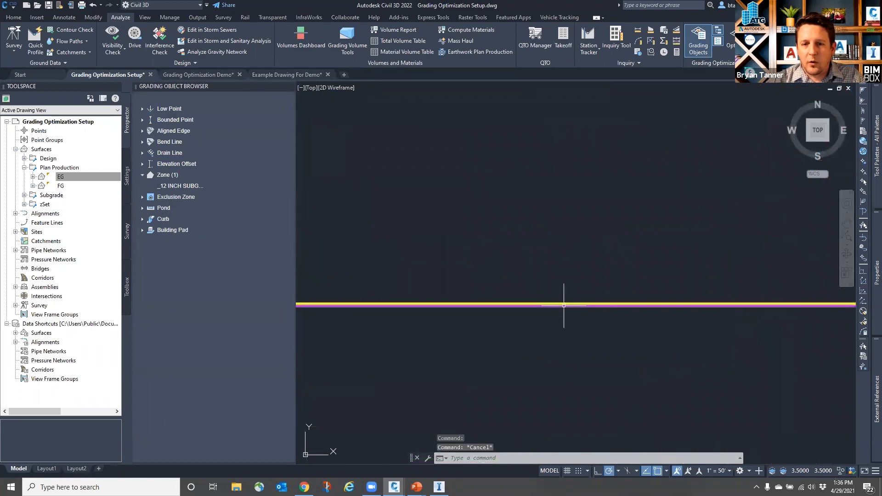
click(564, 304)
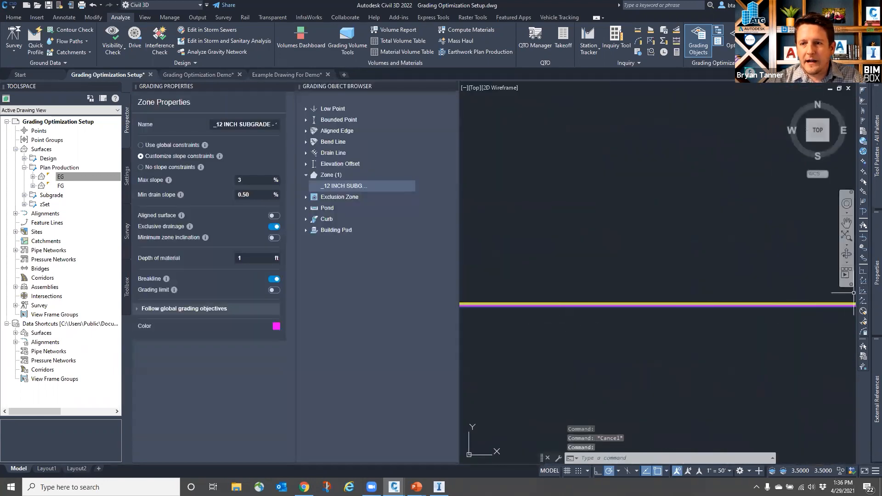
mouse_move(869, 265)
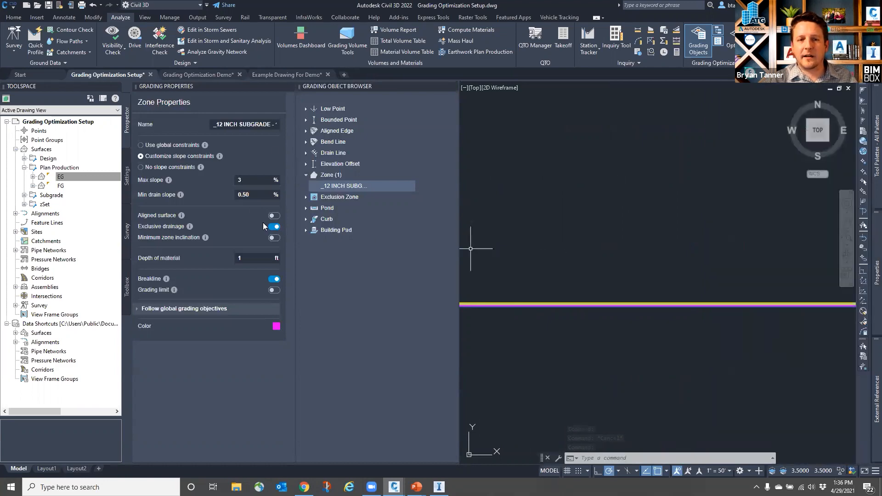
key(Escape)
key(Escape)
scroll(630, 221, down, 5)
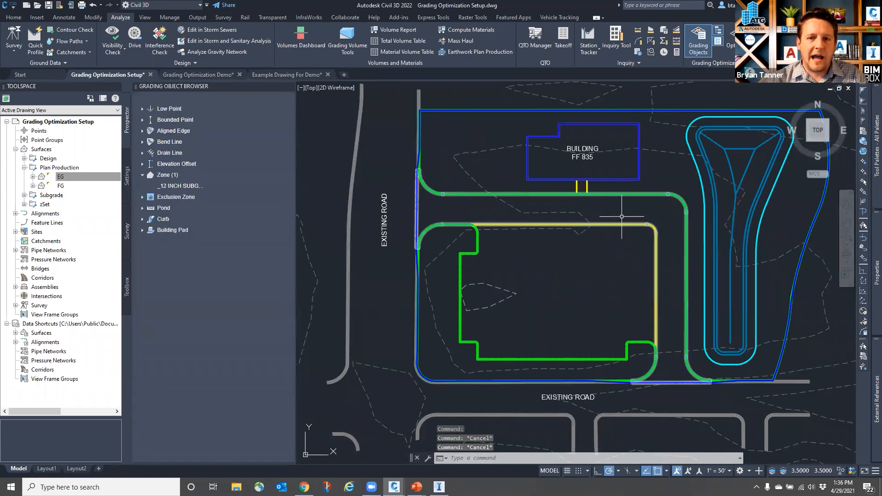
scroll(598, 225, up, 2)
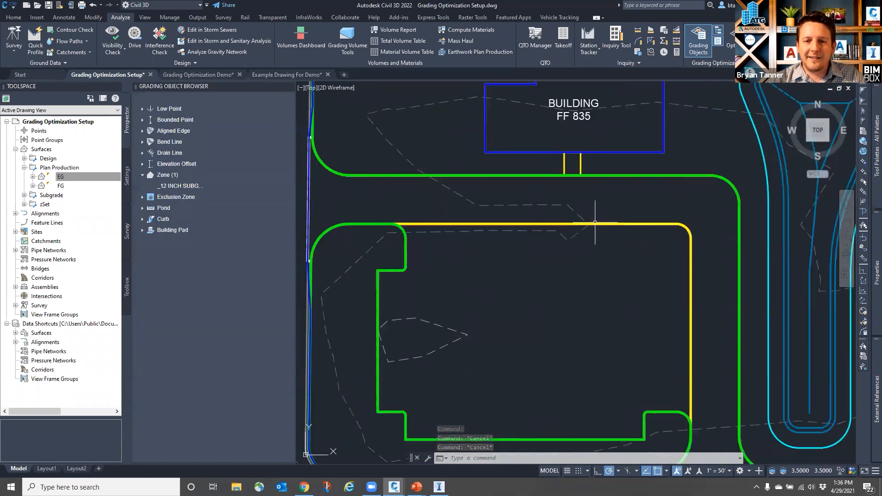
click(409, 245)
click(443, 290)
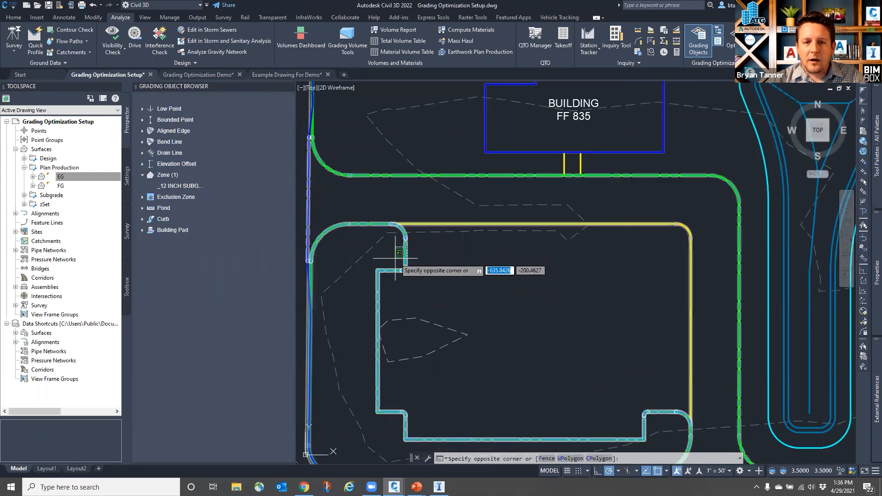
key(Escape)
key(Escape)
Step: Assign the Zone grading object to the two closed _6 INCH SUBGRADE polylines, around the parking lot and the building and pond area
scroll(443, 246, down, 2)
scroll(403, 247, up, 5)
scroll(374, 240, up, 4)
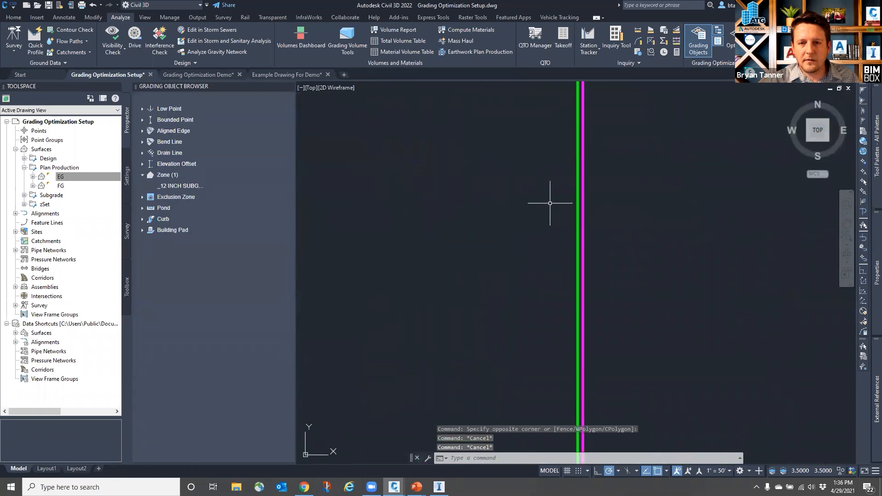
scroll(480, 288, down, 6)
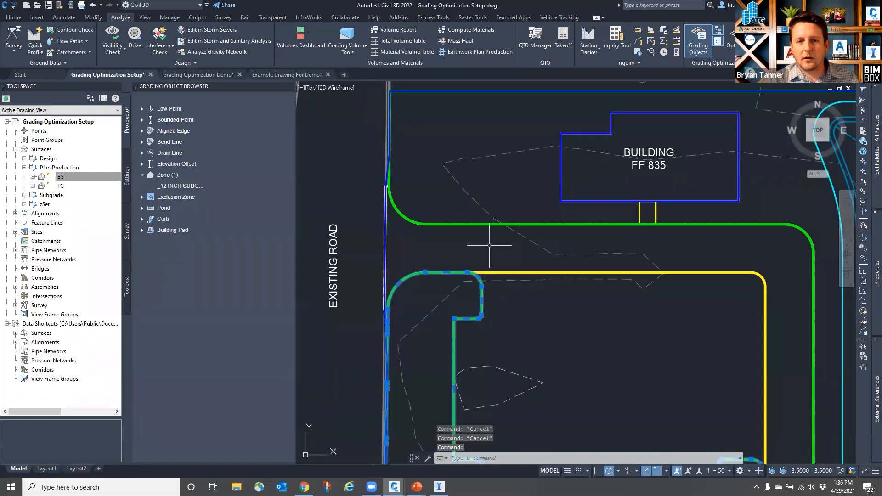
scroll(462, 229, down, 6)
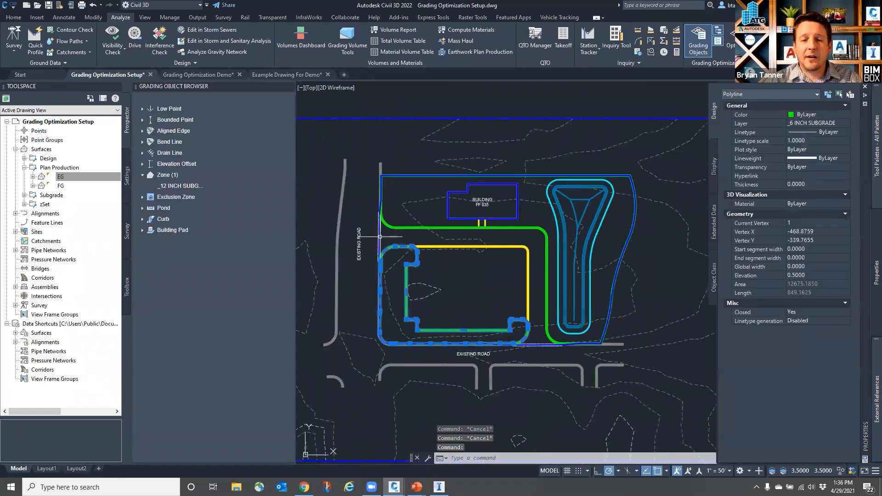
scroll(405, 235, up, 4)
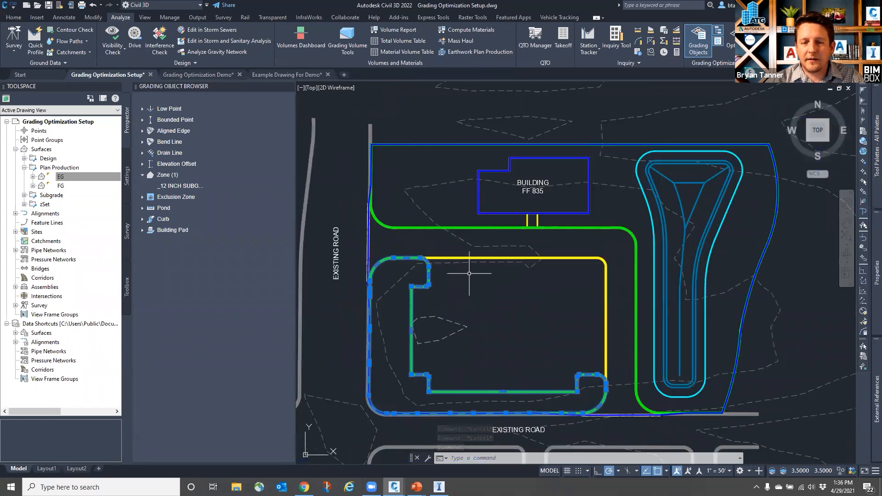
click(461, 226)
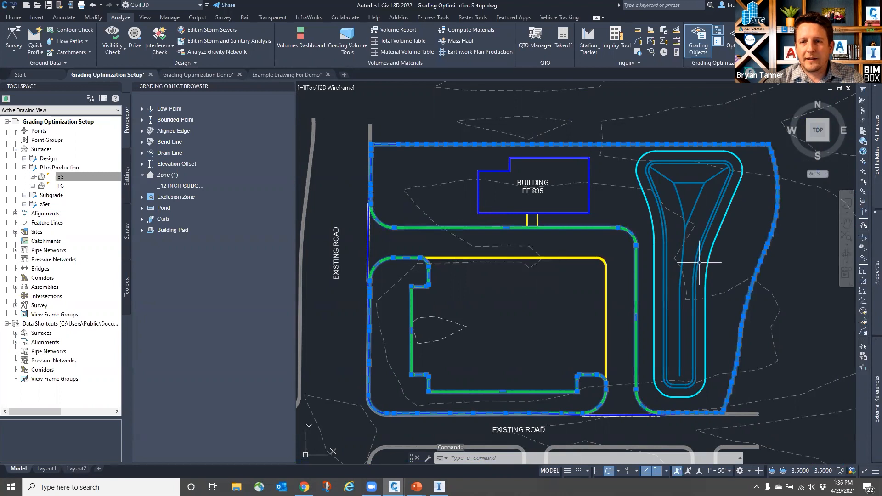
mouse_move(868, 177)
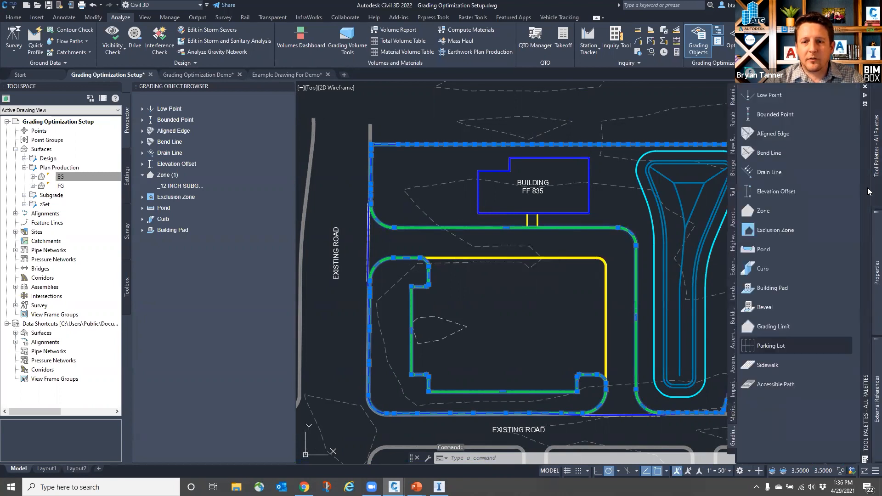
click(764, 211)
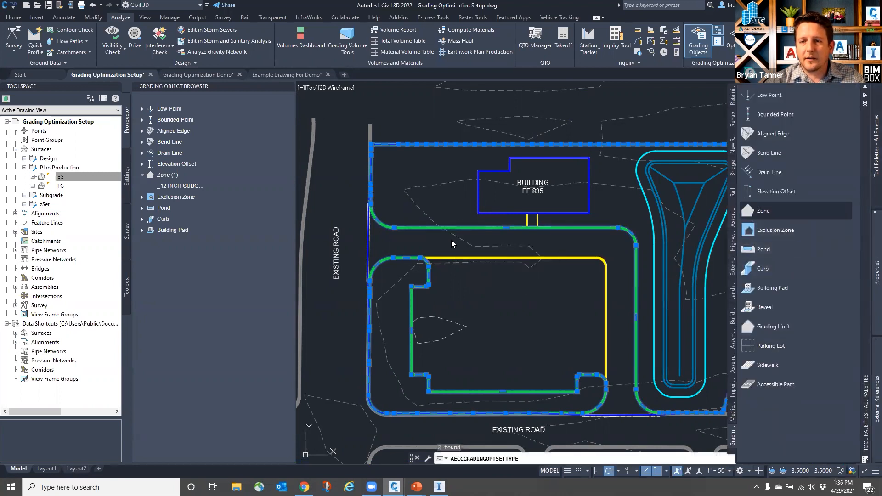
key(Return)
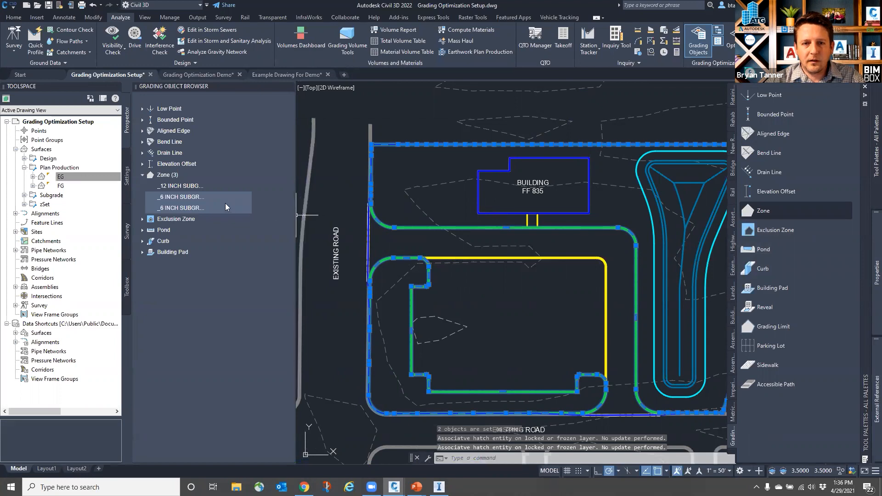
Step: Customize the slope constraints of the 6-inch subgrade zone around the parking lot, setting its max slope to 8.30%
key(Escape)
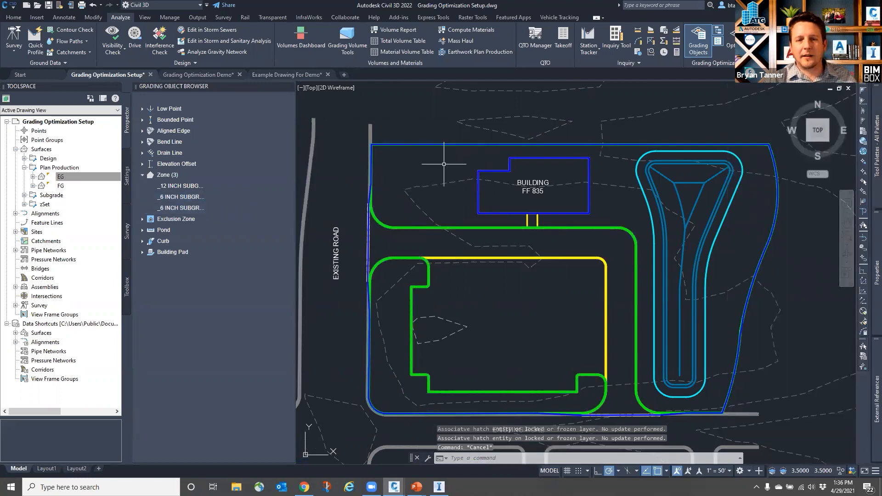
click(381, 262)
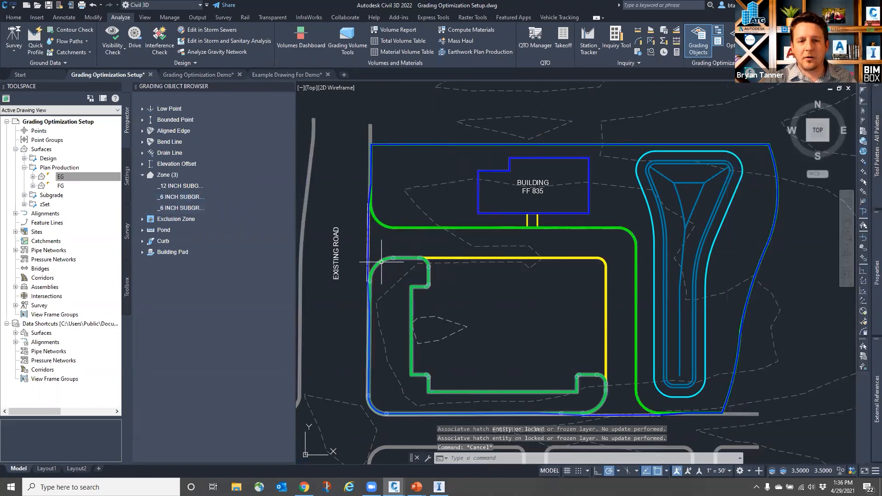
scroll(381, 262, up, 8)
click(390, 246)
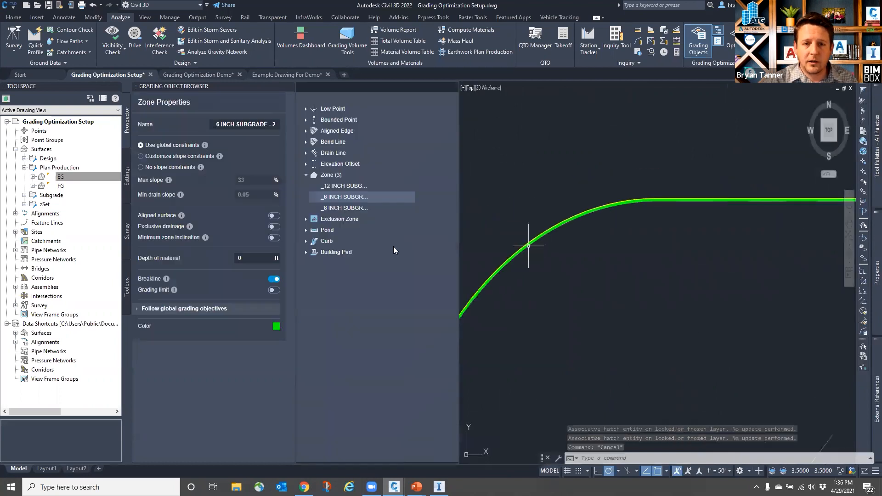
scroll(564, 229, down, 5)
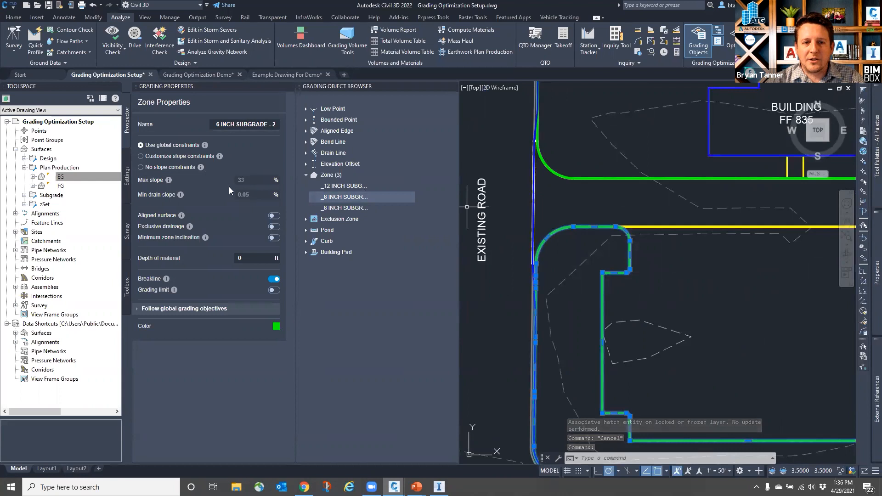
click(141, 156)
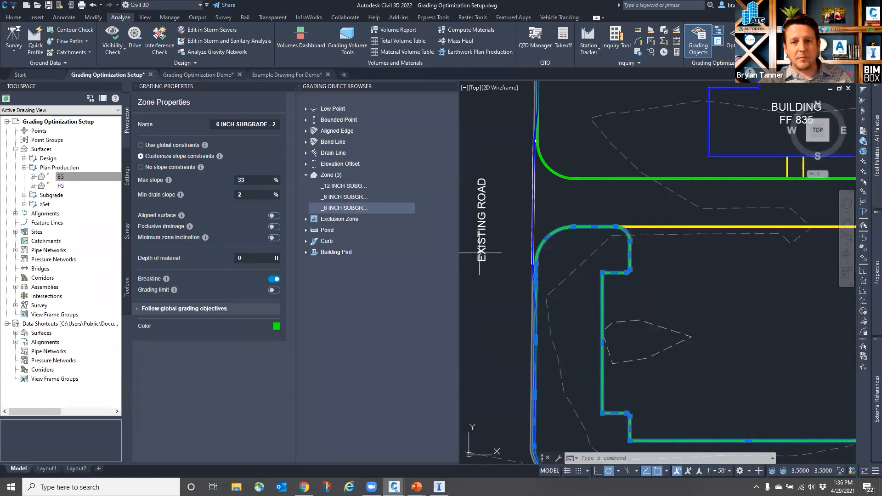
scroll(478, 255, down, 2)
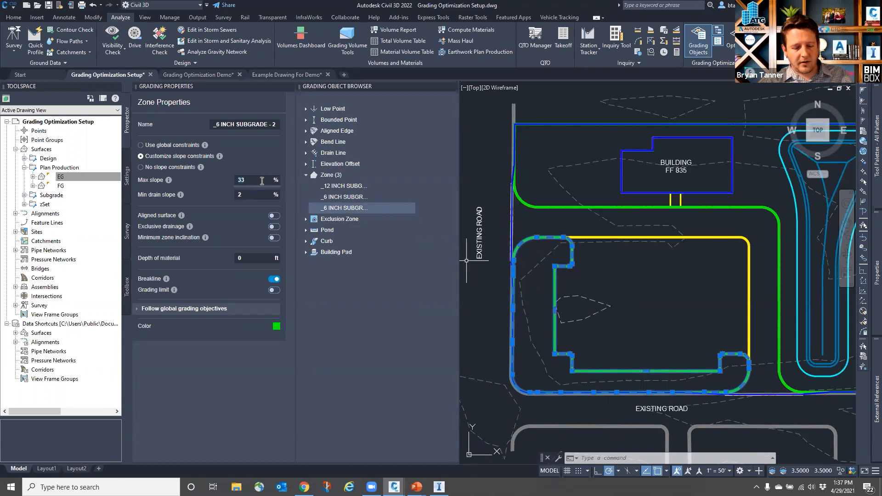
text(8.3)
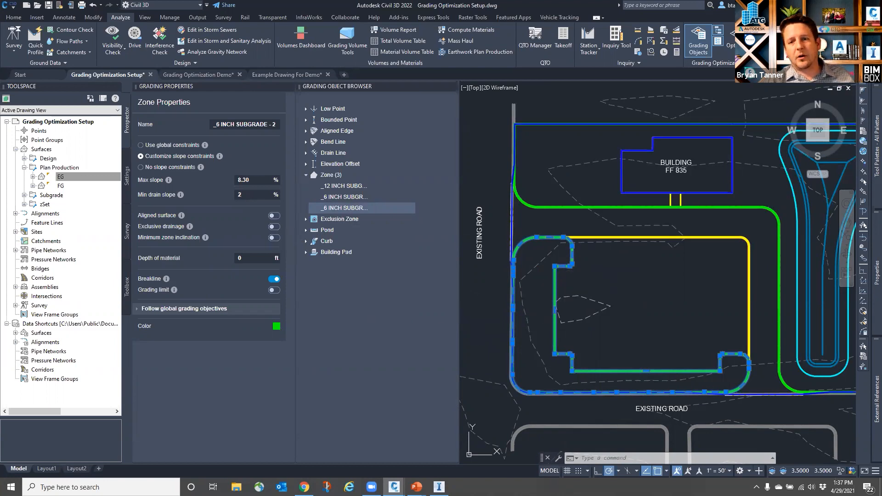
key(Escape)
key(Escape)
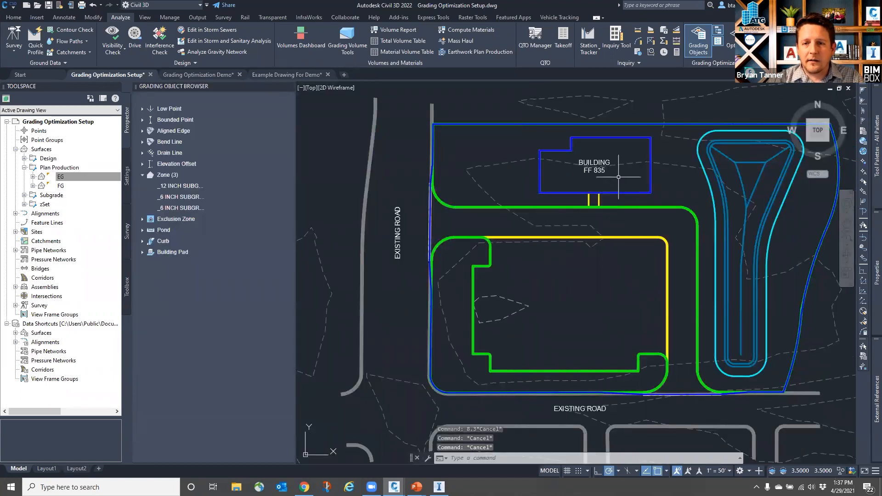
click(640, 194)
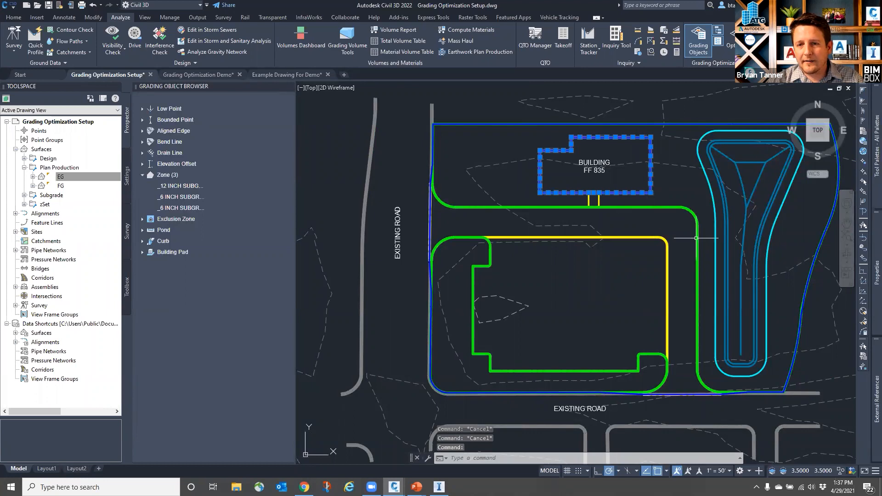
mouse_move(869, 187)
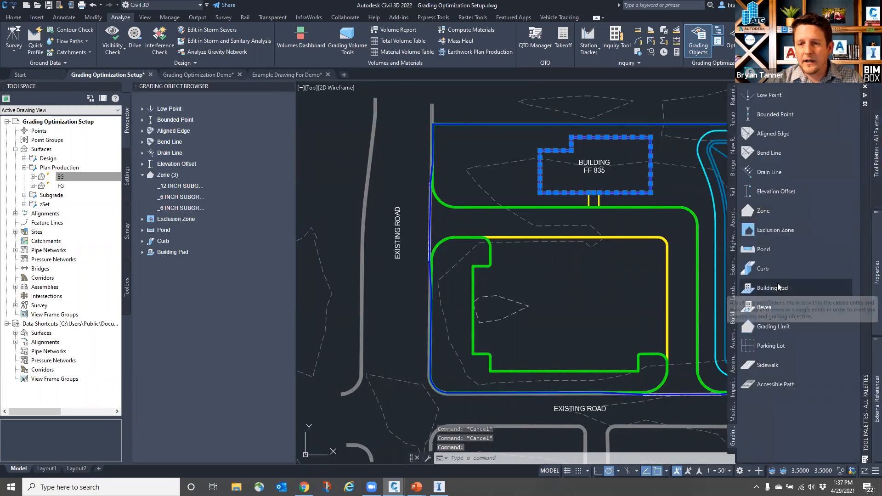
key(Escape)
Step: Assign the Pond grading object to the cyan outer feature line of the pond
click(703, 178)
key(Escape)
click(703, 179)
key(Escape)
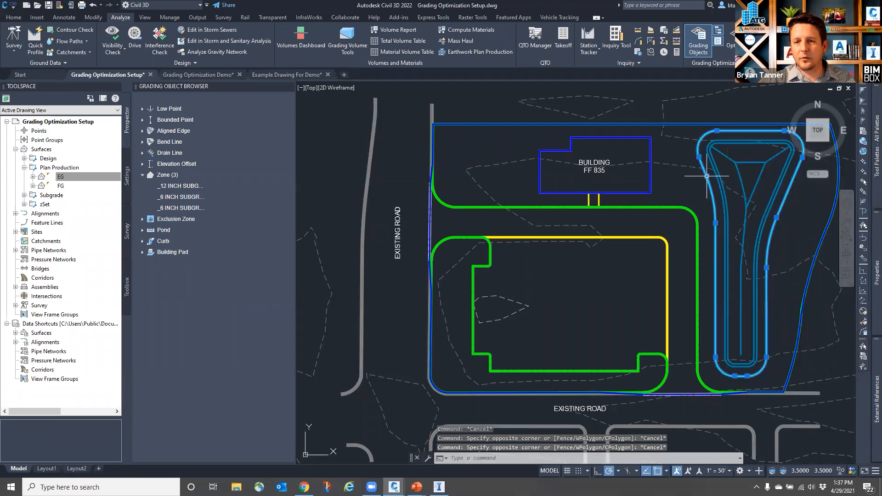
click(705, 178)
mouse_move(867, 184)
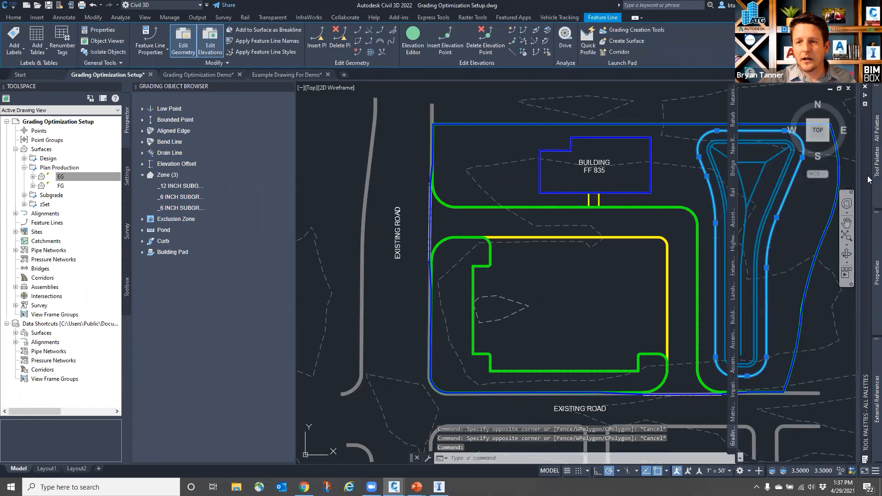
click(763, 270)
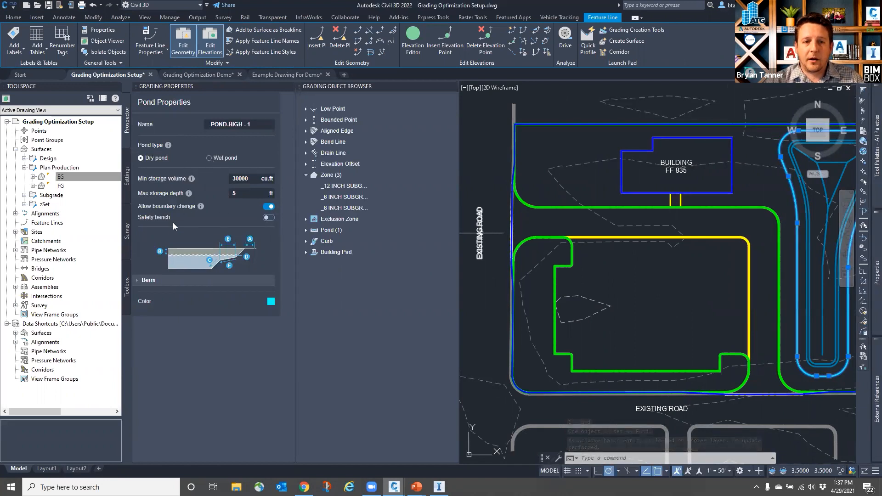
Step: Examine the permanent pool settings of the Wet pond type, leaving the pond set to Dry pond
click(209, 158)
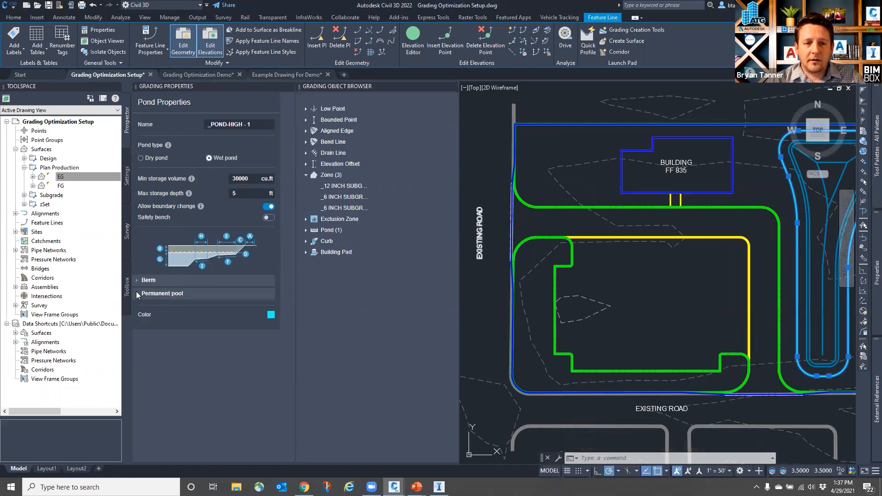
click(137, 294)
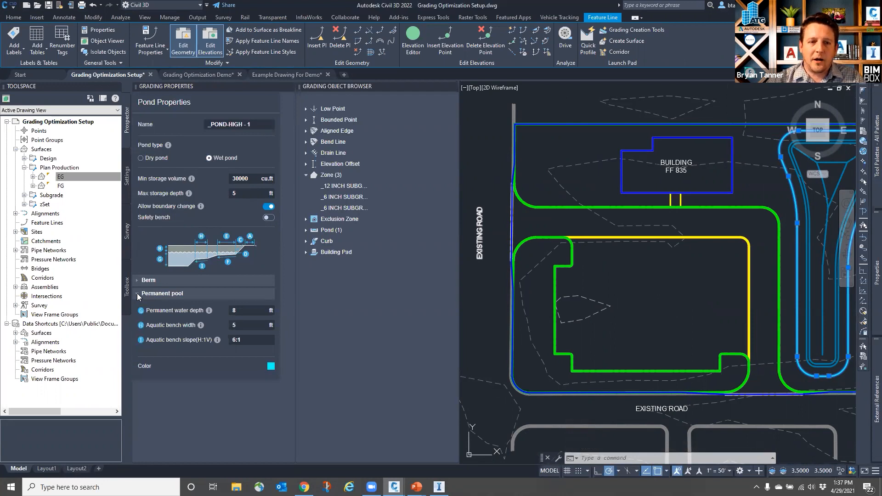
click(137, 293)
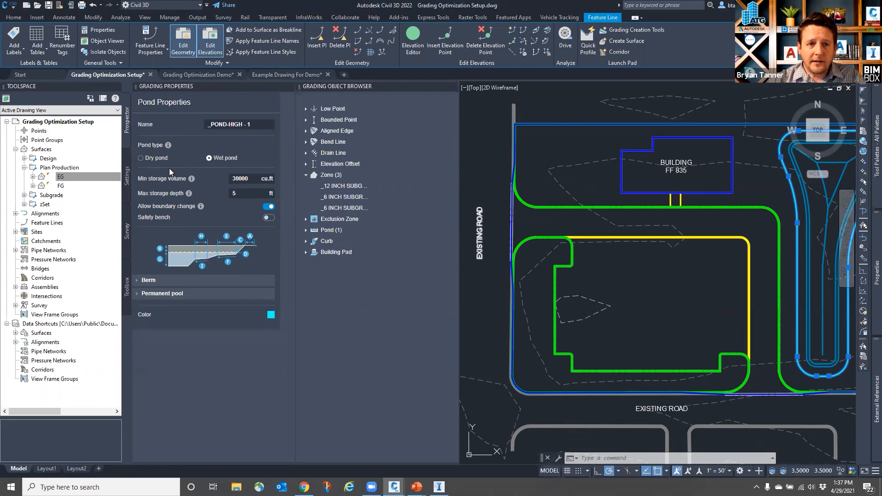
click(140, 158)
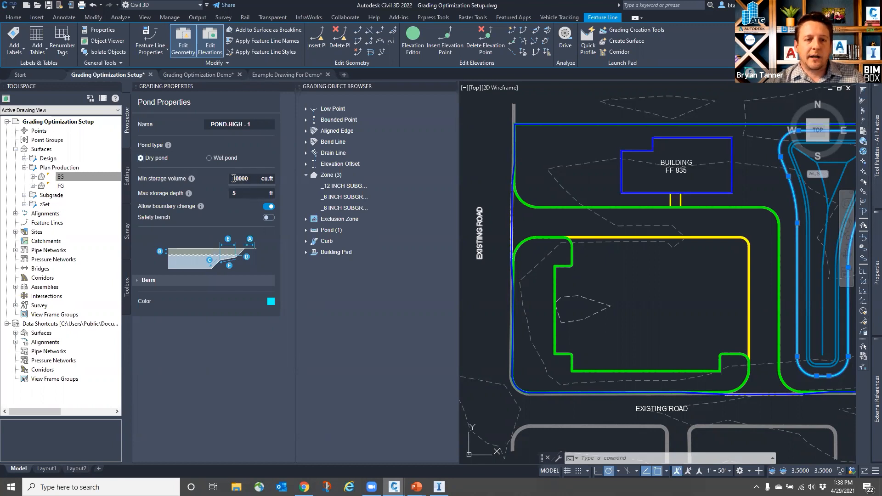
Step: Set the pond's min storage volume to 60000 cu.ft and its max storage depth to 6 ft
key(BackSpace)
key(BackSpace)
text(6)
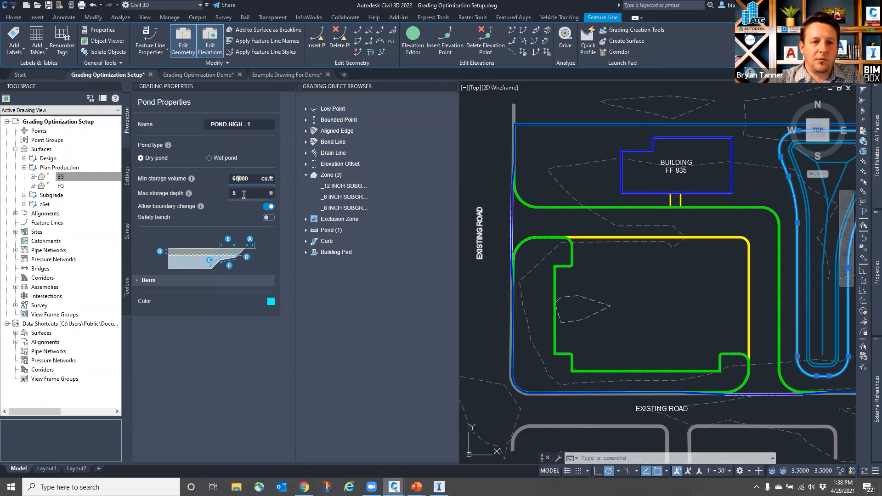
key(BackSpace)
text(6)
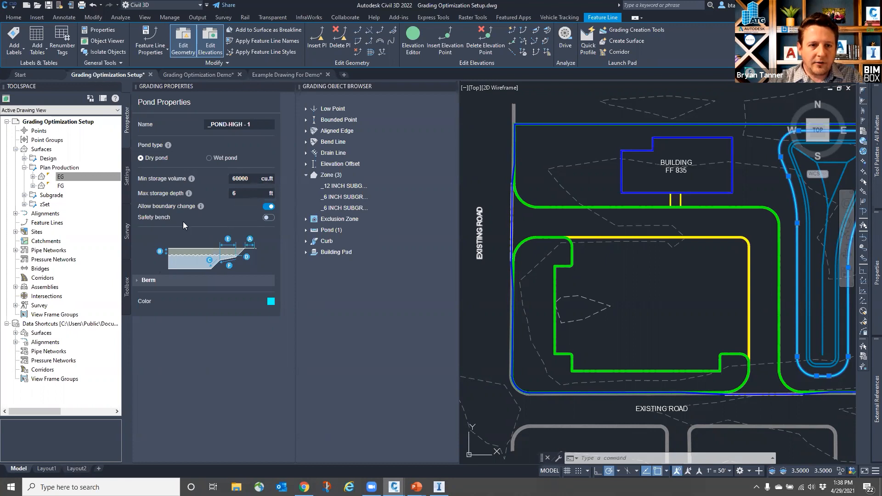
Step: Enable the pond's safety bench with a depth of 2 ft and a width of 3 ft, and review the berm settings
click(269, 217)
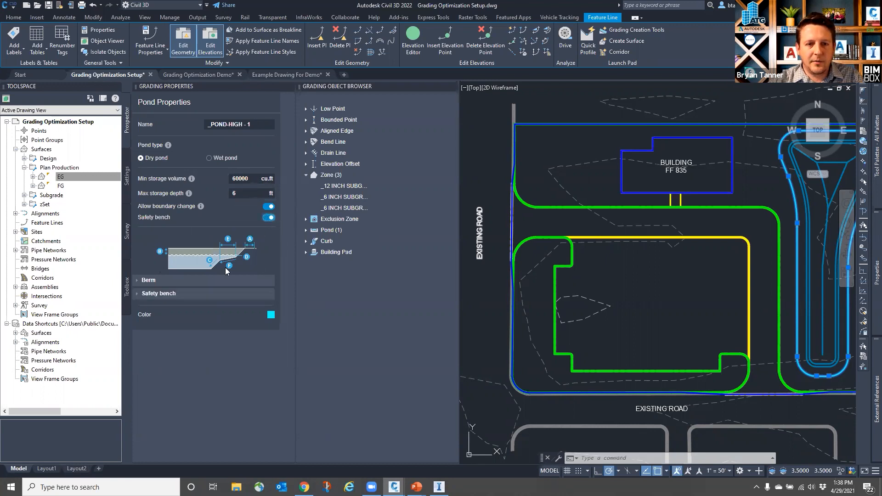
click(141, 294)
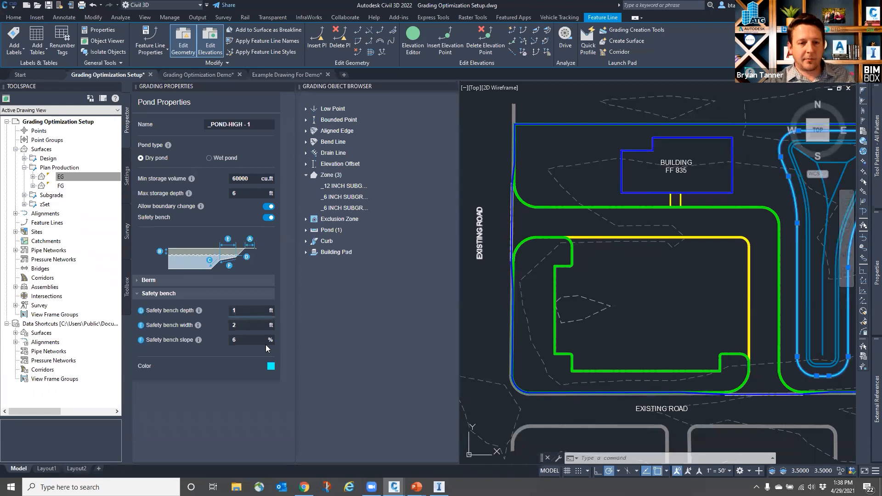
click(137, 280)
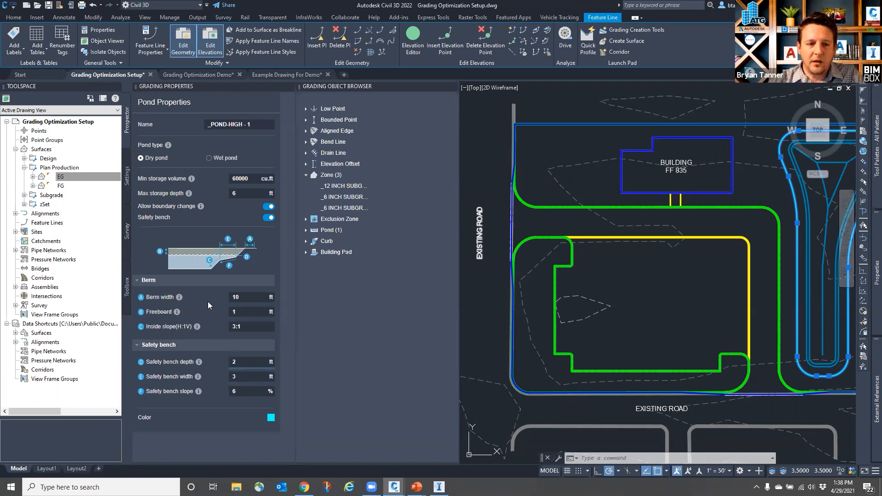
click(555, 222)
click(577, 221)
key(Escape)
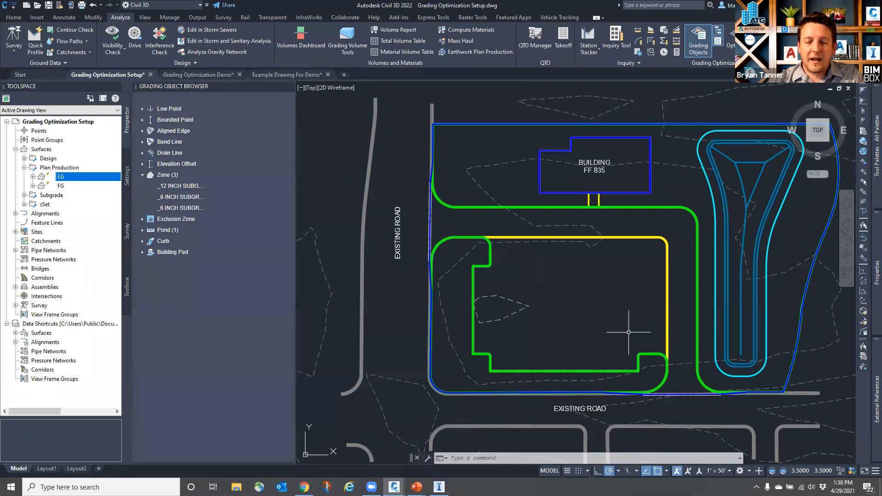
Step: Switch to the Grading Optimization Demo drawing and set the FG surface's style to _No Display
click(204, 76)
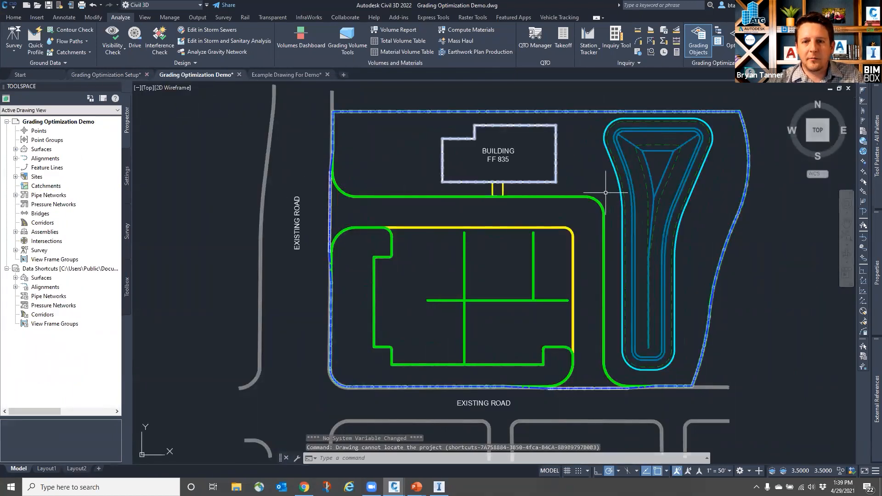
click(572, 182)
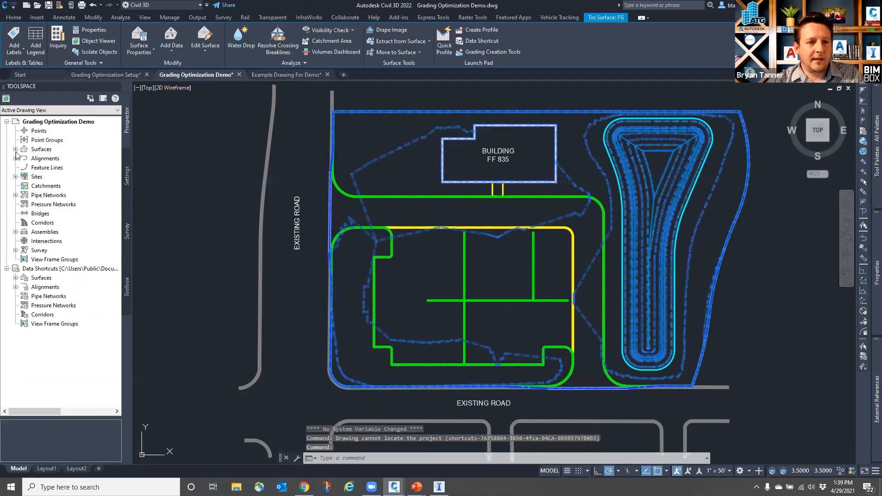
mouse_move(877, 271)
click(812, 128)
click(810, 128)
click(817, 142)
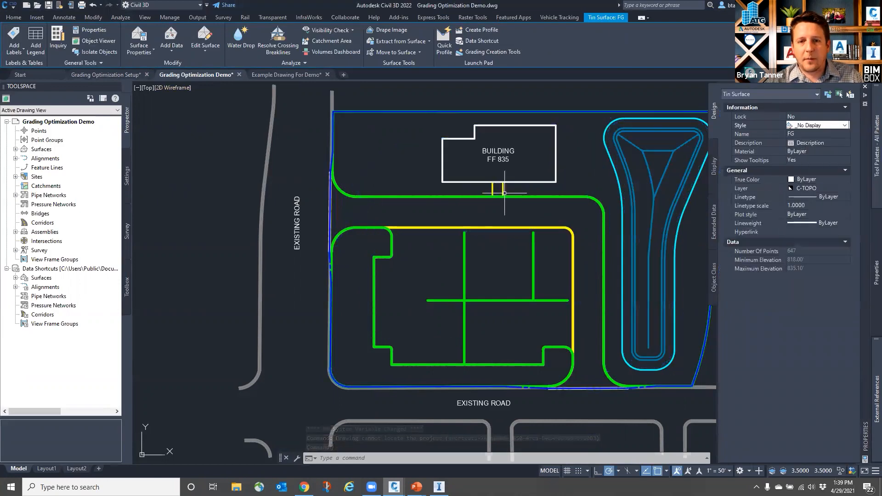
key(Escape)
Step: Set the surface style of the EG surface under Plan Production to Contours 1' and 5' (Background)
click(42, 149)
click(15, 149)
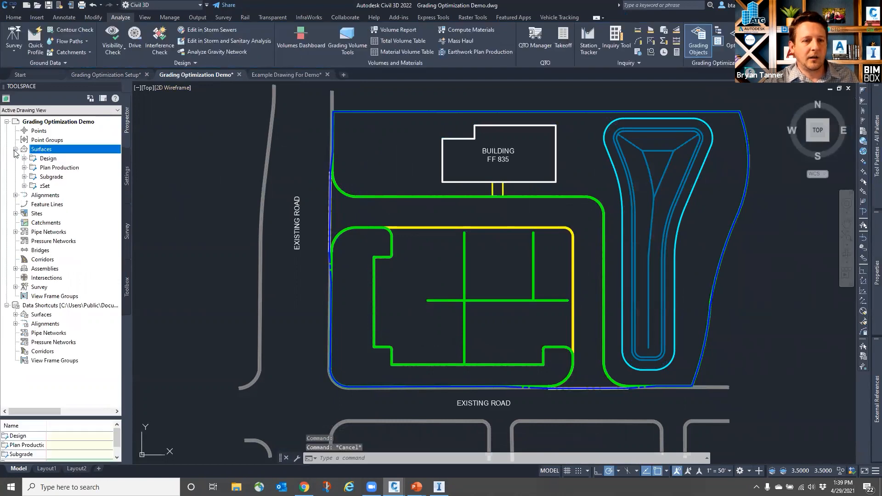
click(25, 168)
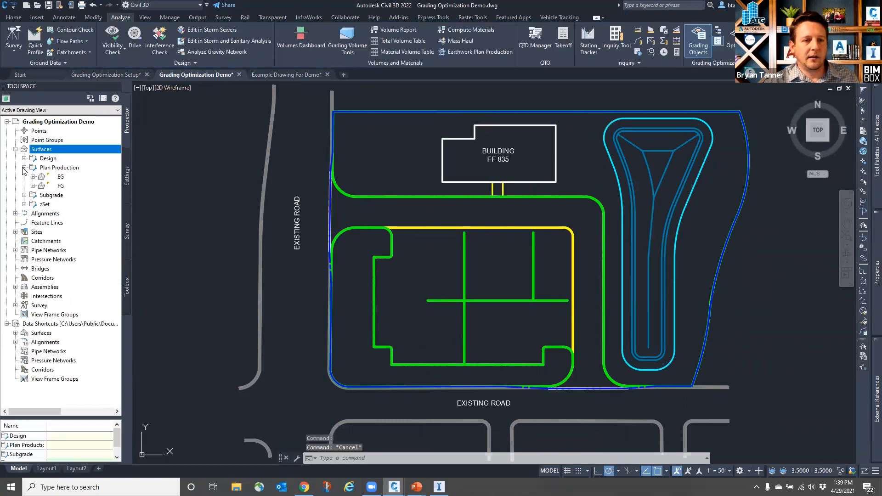
click(56, 177)
right_click(55, 178)
click(75, 190)
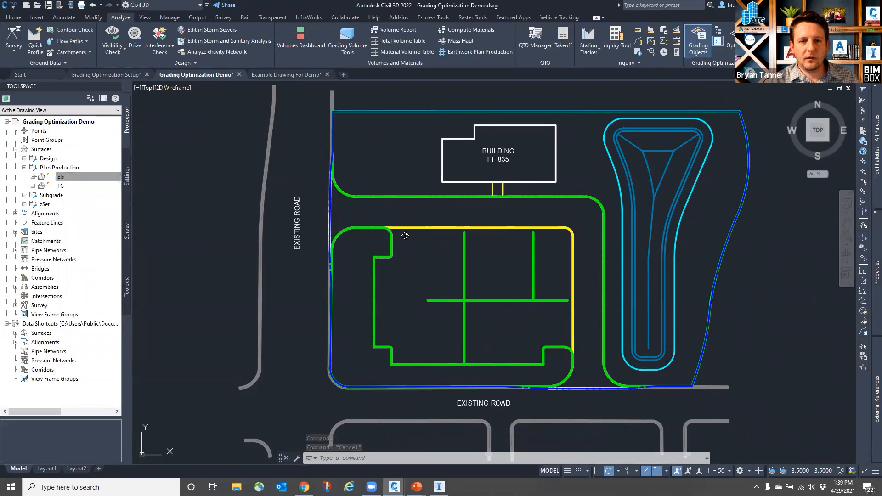
click(325, 246)
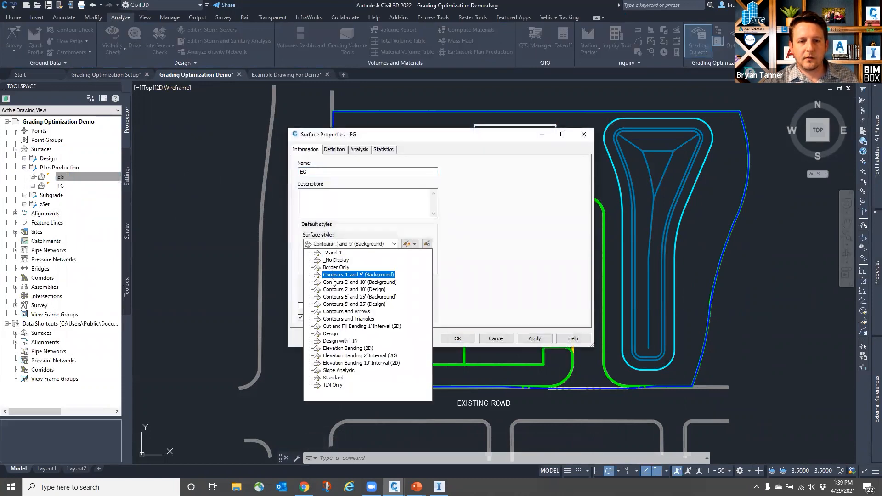
click(332, 276)
click(458, 339)
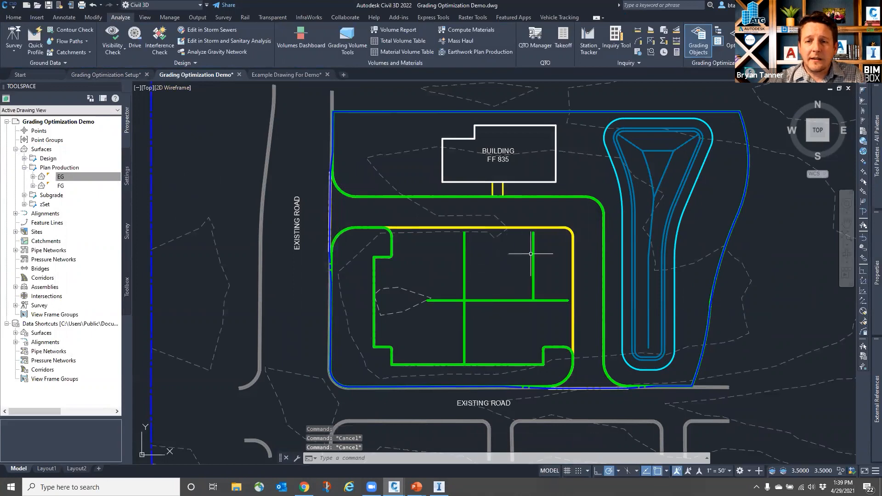
Step: Select the building outline and examine its Building Pad elevation limits and depth of material
scroll(533, 244, up, 2)
scroll(533, 243, down, 2)
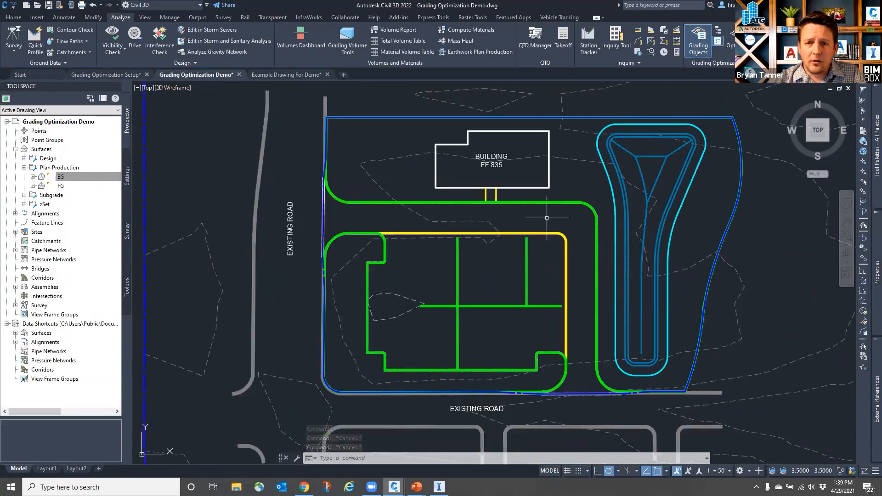
click(547, 168)
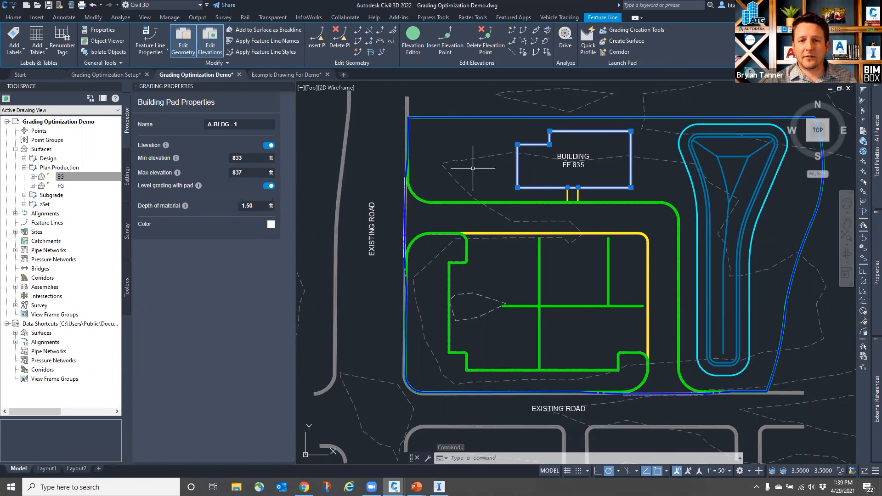
mouse_move(555, 175)
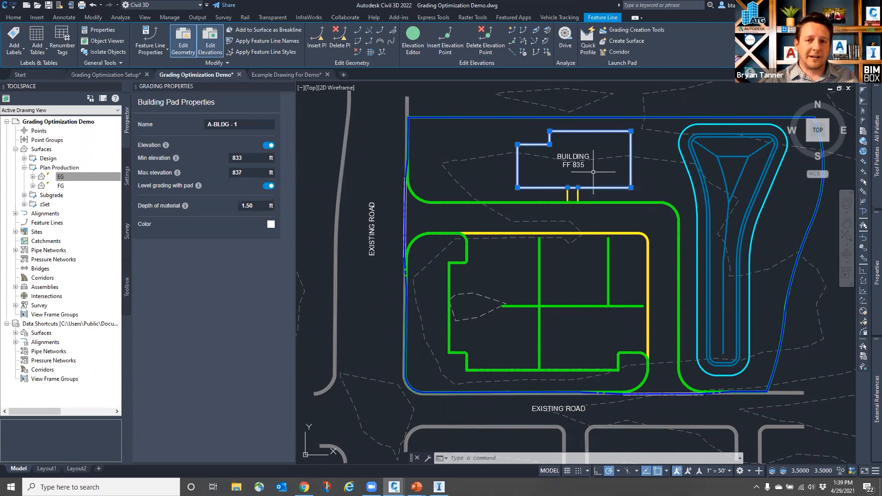
scroll(596, 167, up, 2)
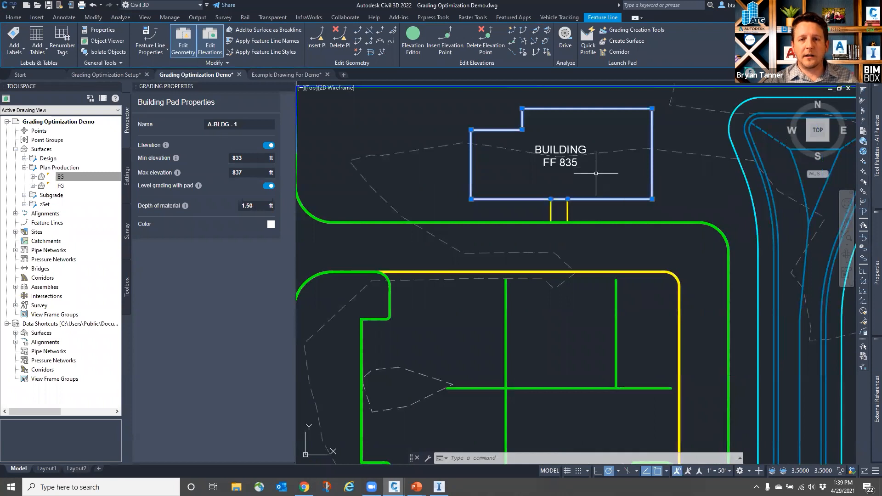
Step: Deselect the building outline and examine the slope constraints and depth of material of the green 6-inch subgrade zone south of the building
mouse_move(596, 173)
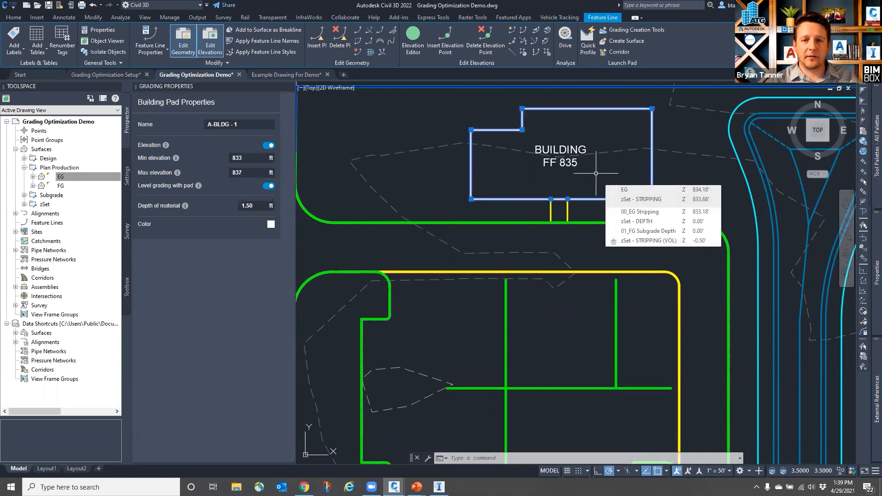
key(Escape)
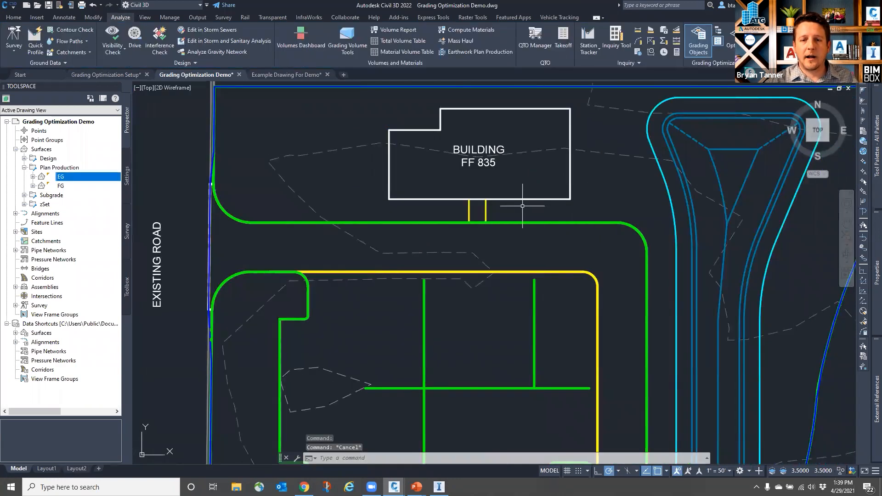
key(Escape)
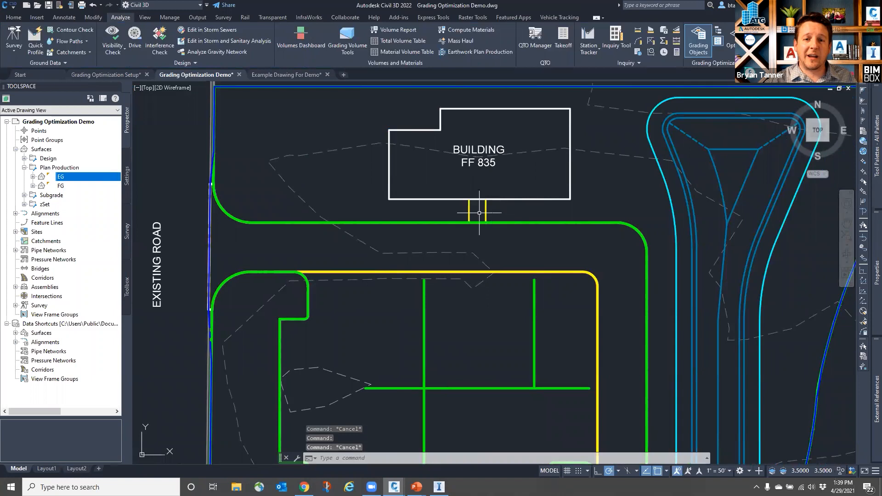
click(544, 223)
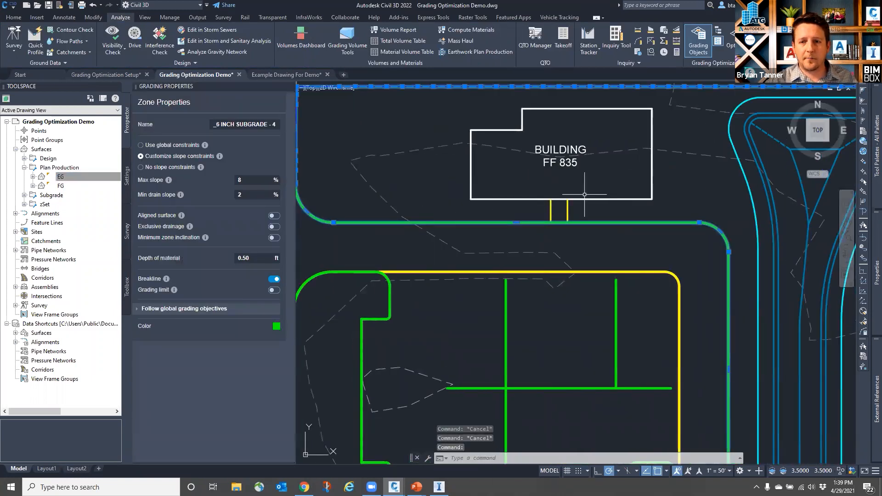
key(Escape)
scroll(573, 202, up, 5)
scroll(575, 213, down, 4)
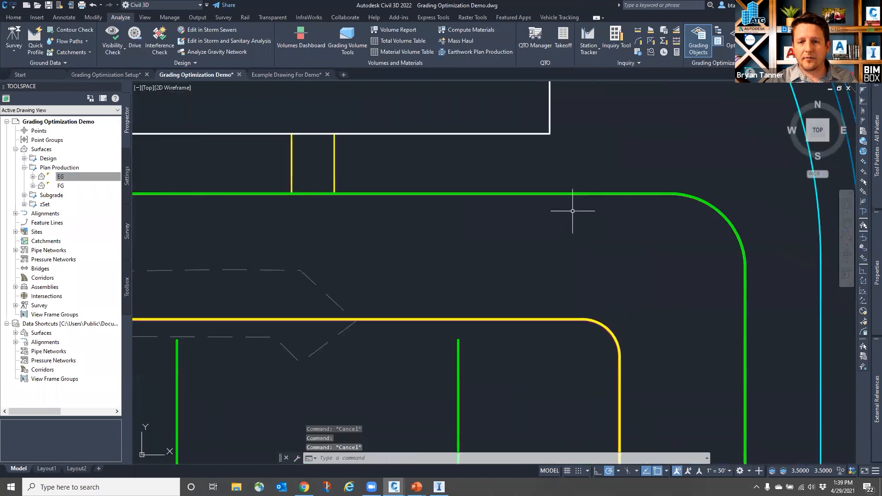
scroll(544, 271, down, 2)
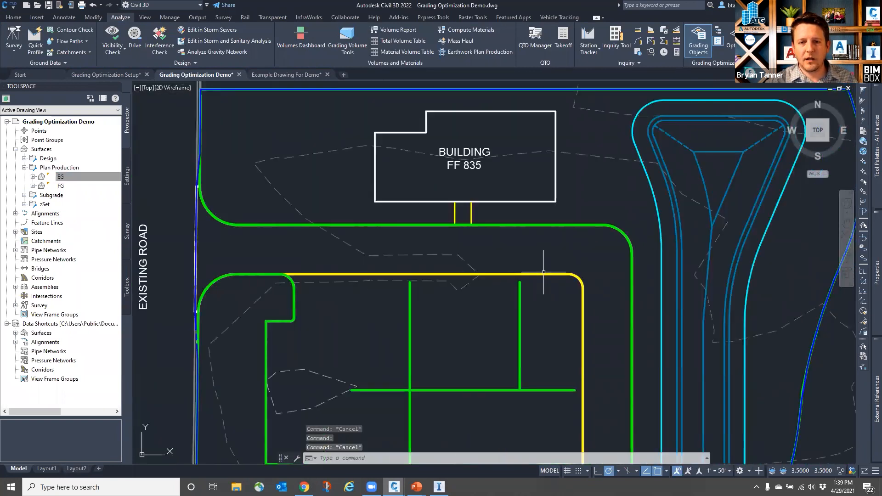
Step: Select the yellow 18-inch subgrade zone and examine its slope limits, aligned surface option and depth of material
click(543, 273)
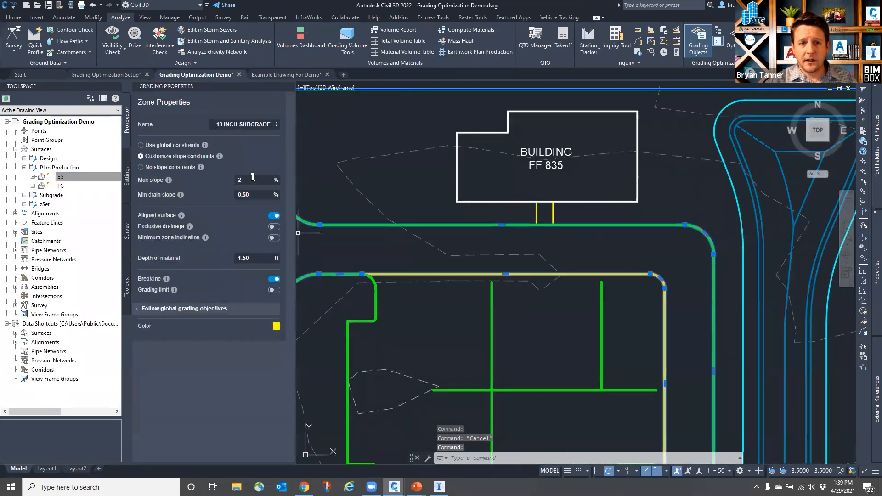
scroll(654, 270, down, 2)
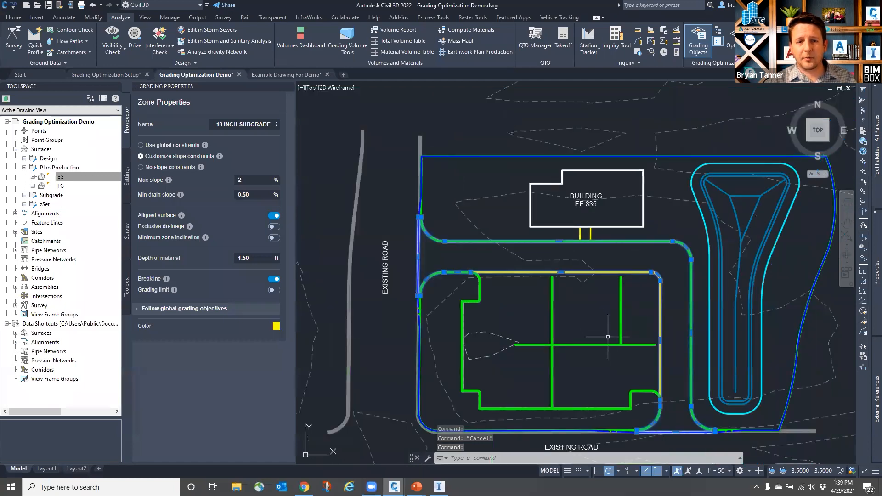
key(Escape)
Step: Select the low point where the parking lot's drain lines cross, examine its diamond shape and angle, and clear the selection
scroll(446, 350, up, 2)
scroll(445, 349, up, 3)
click(502, 316)
click(557, 351)
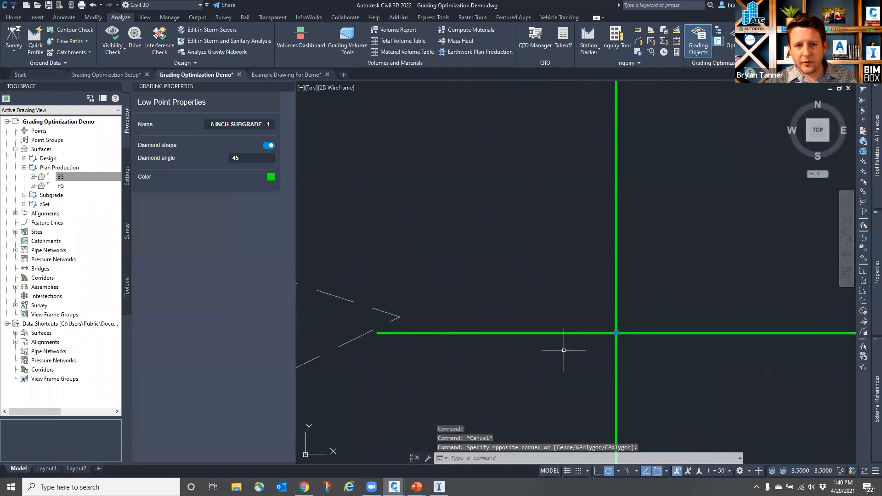
scroll(482, 315, down, 2)
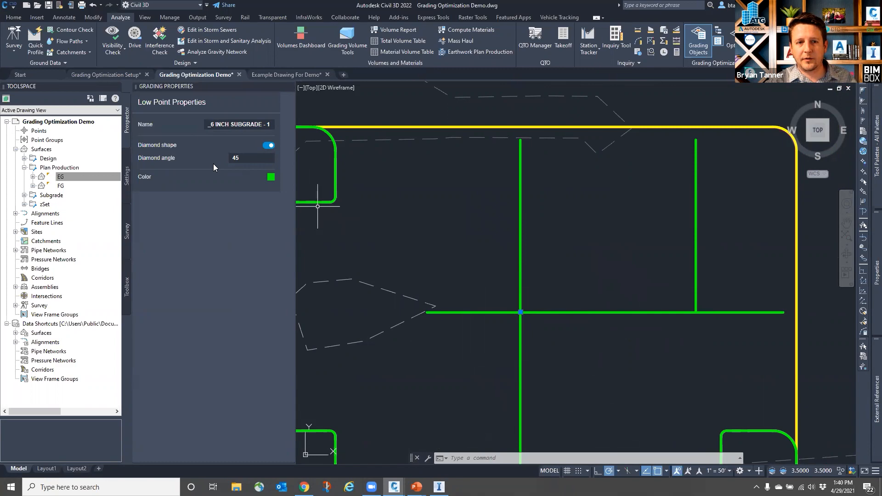
scroll(542, 317, down, 6)
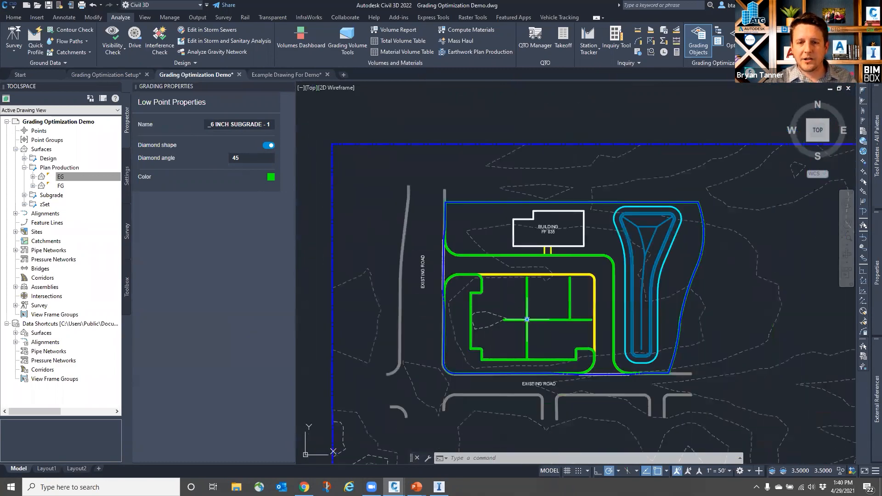
click(545, 322)
key(Escape)
key(Escape)
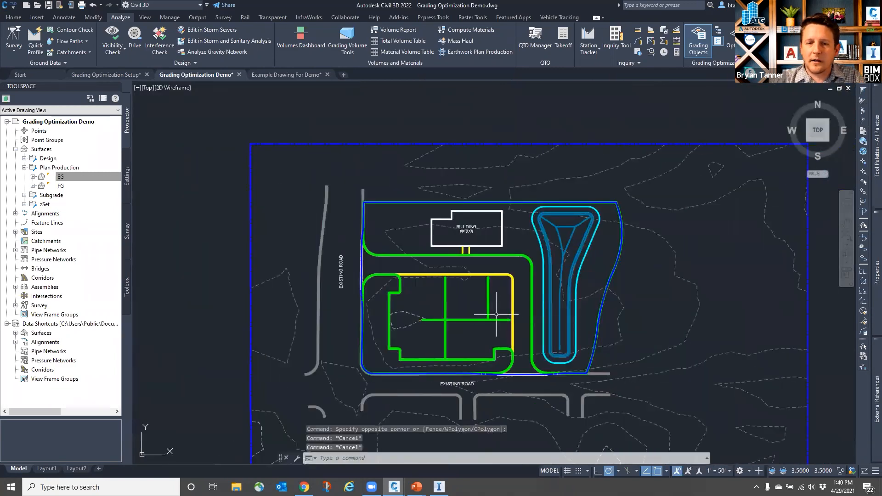
Step: Select the pond outline, examine its type, storage volume, storage depth and boundary change settings, and deselect it
scroll(475, 326, up, 2)
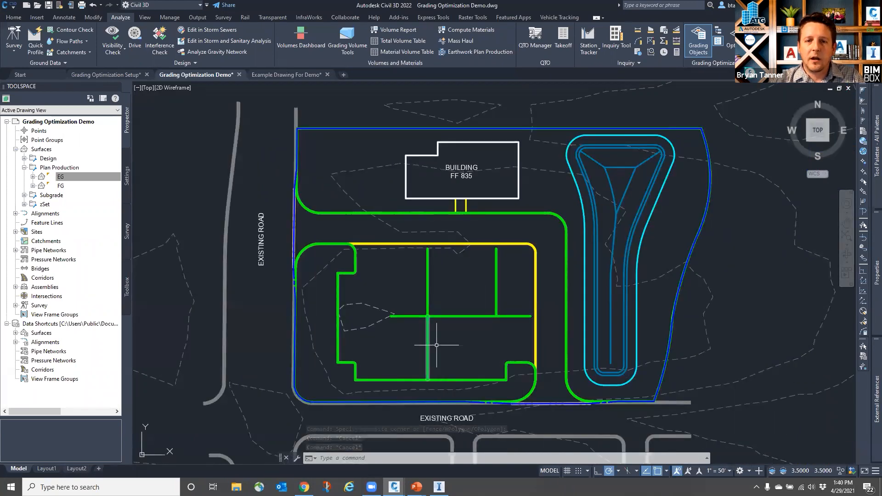
mouse_move(470, 317)
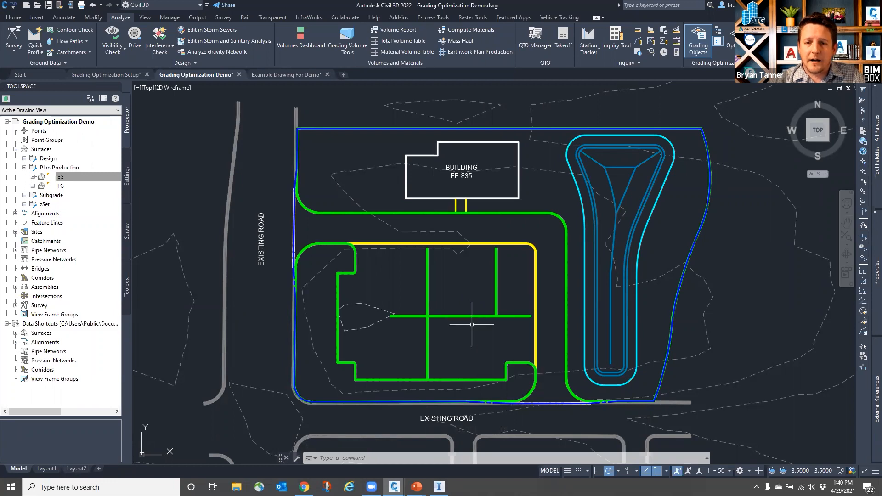
click(584, 256)
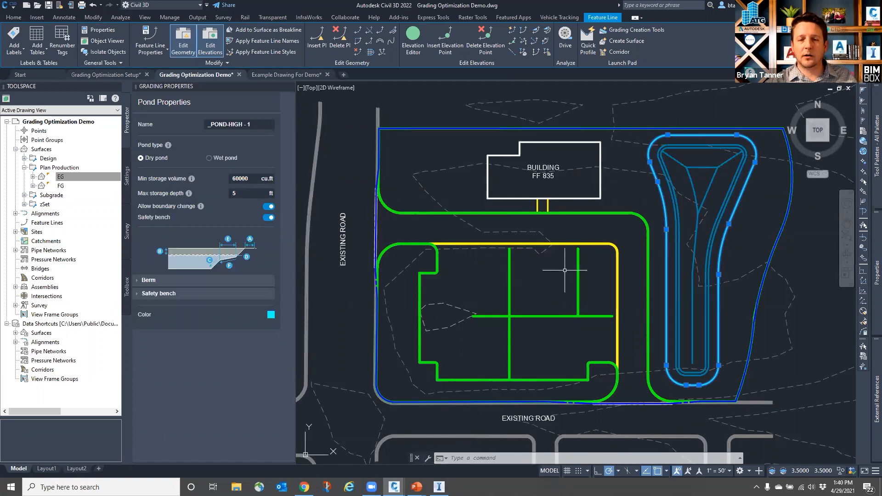
key(Escape)
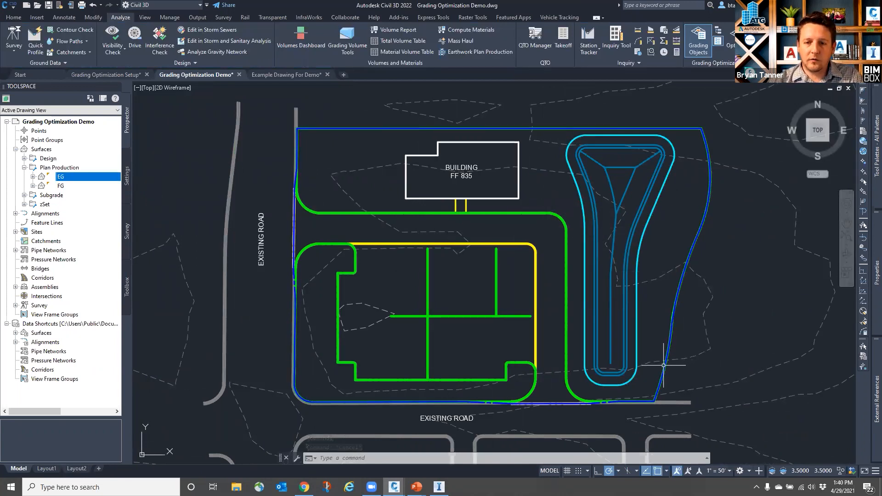
mouse_move(671, 364)
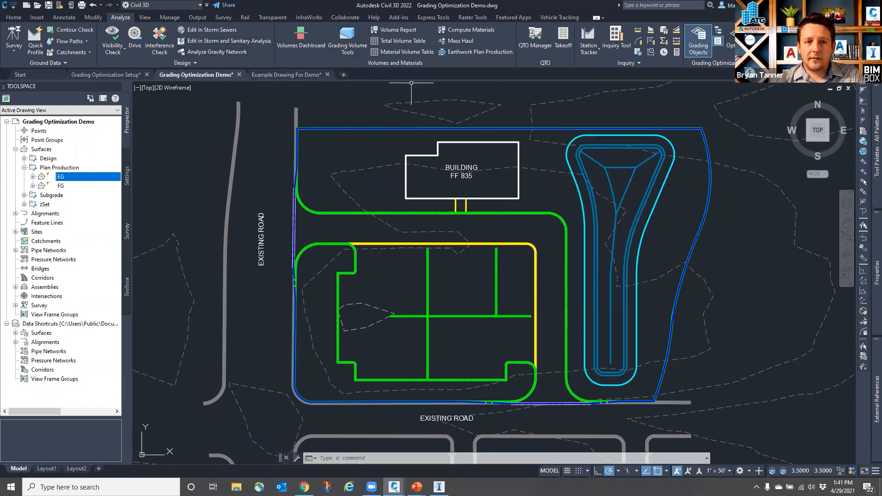
Step: Launch Grading Optimization with the EG surface as existing ground and enlarge its window across the drawing area
click(738, 39)
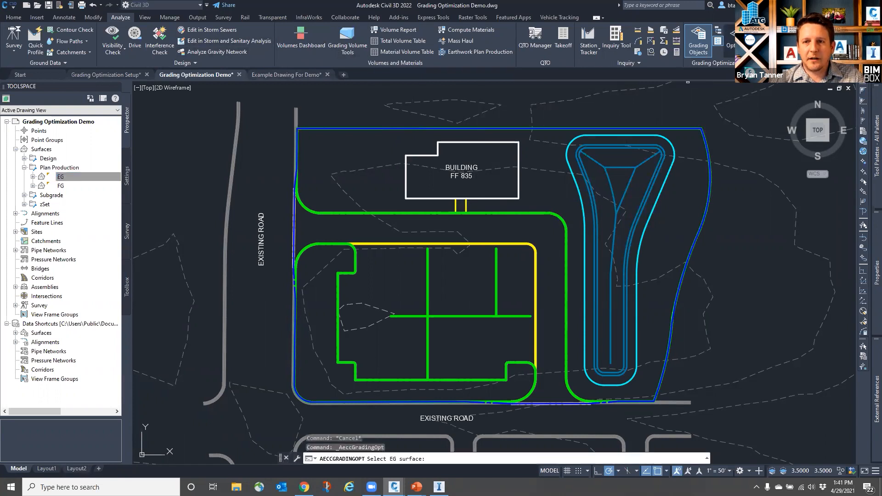
click(544, 171)
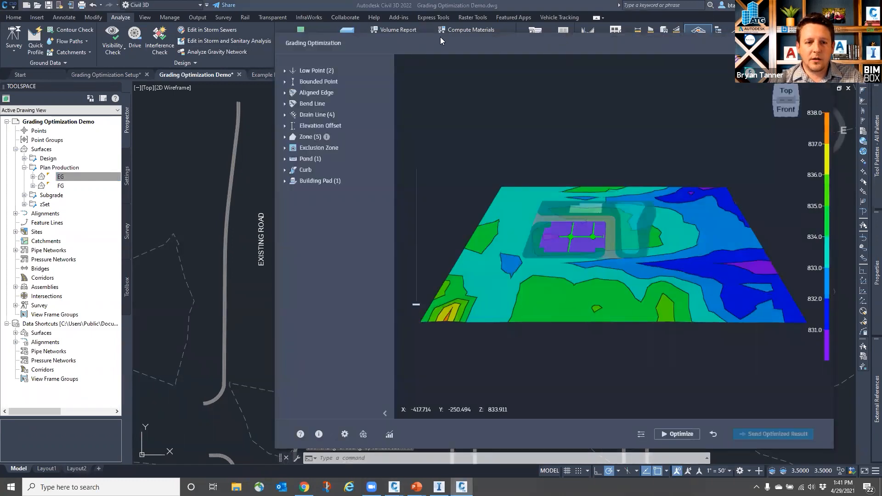
drag(440, 38, 306, 45)
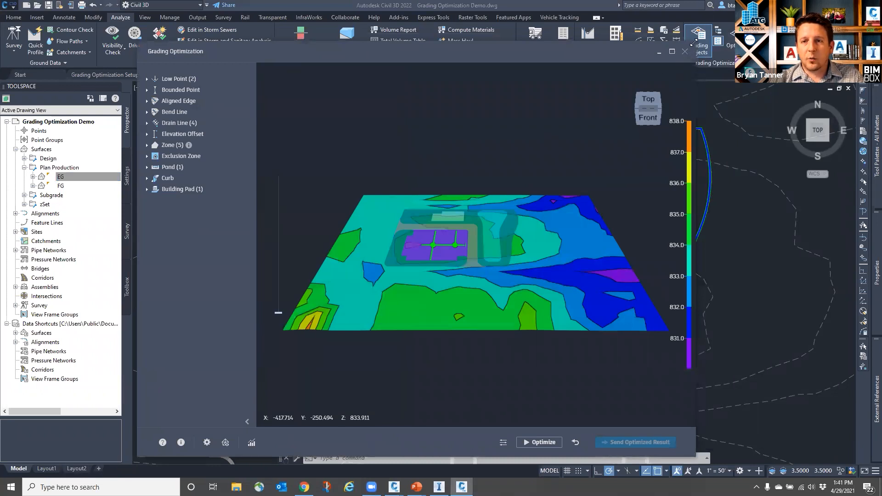
drag(695, 41, 831, 62)
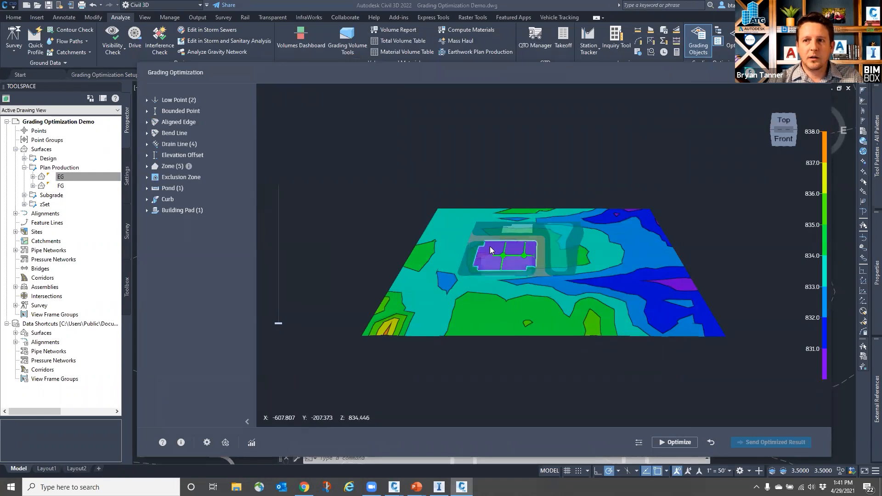
Step: Inspect the parking lot's drain lines and low points in 3D and start optimizing the site grading
scroll(491, 251, up, 5)
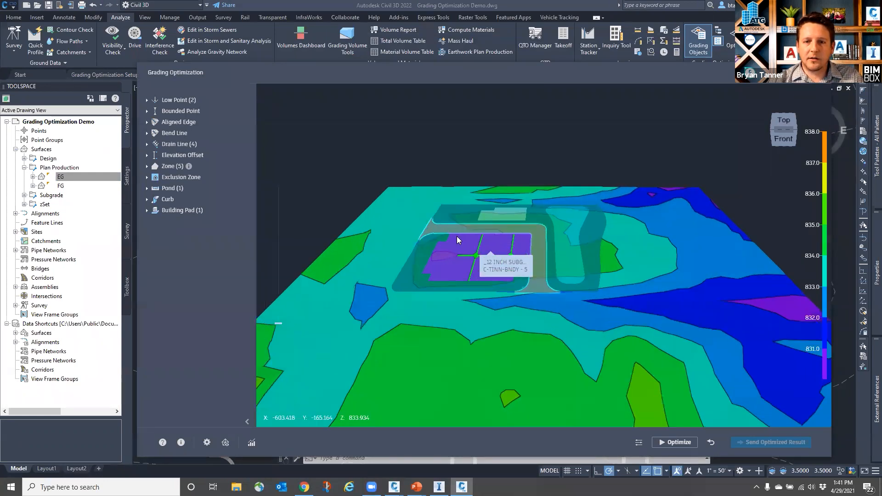
scroll(457, 240, up, 4)
shift+middle_drag(455, 300, 461, 308)
scroll(474, 256, up, 1)
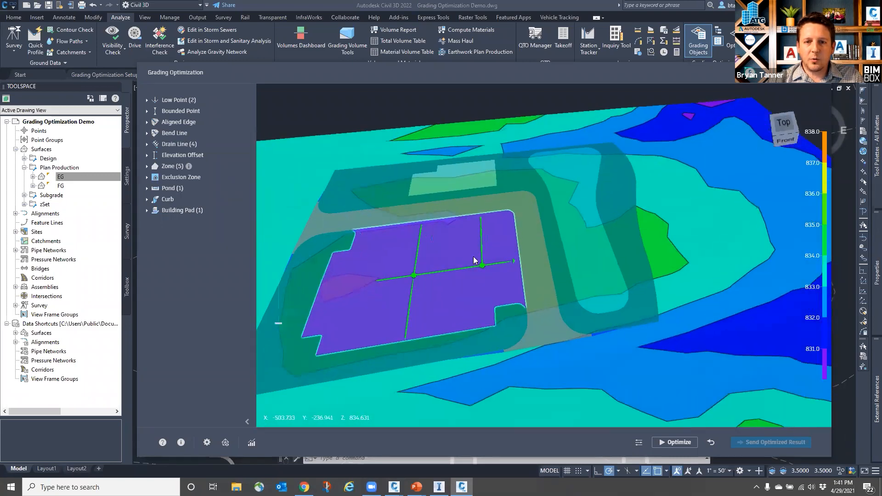
middle_drag(485, 259, 558, 270)
scroll(558, 269, up, 1)
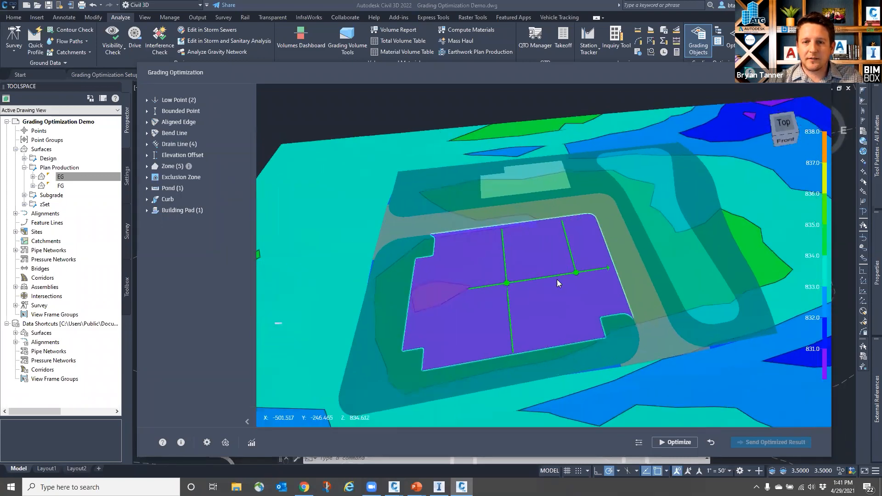
shift+middle_drag(489, 369, 493, 367)
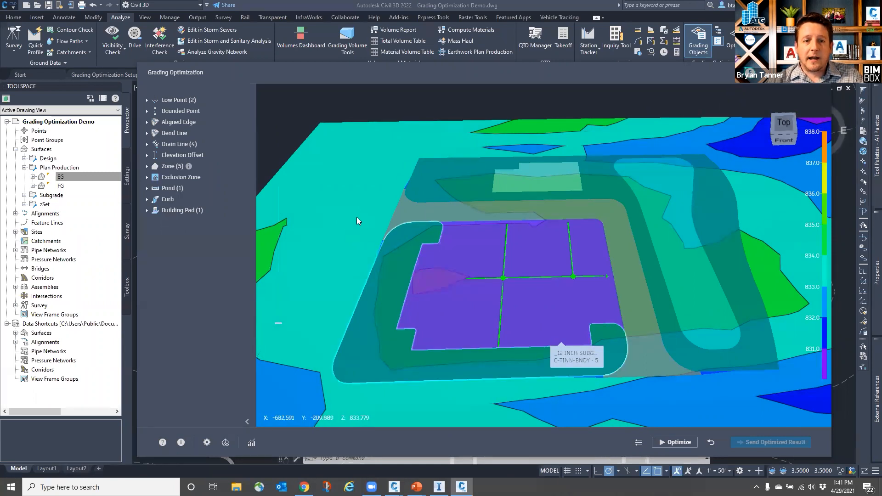
click(674, 442)
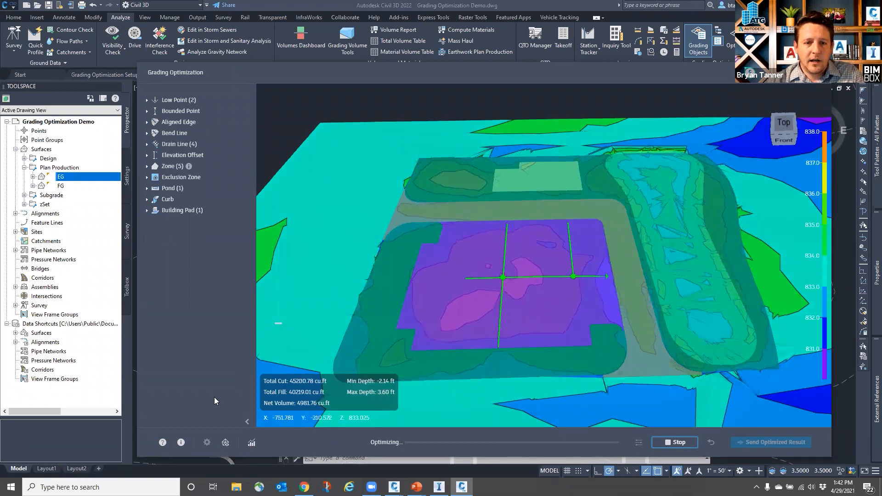
Step: Turn on the analysis display during optimization, review the cut/fill and constraint violation results, and switch the result overlay off
click(227, 443)
click(381, 97)
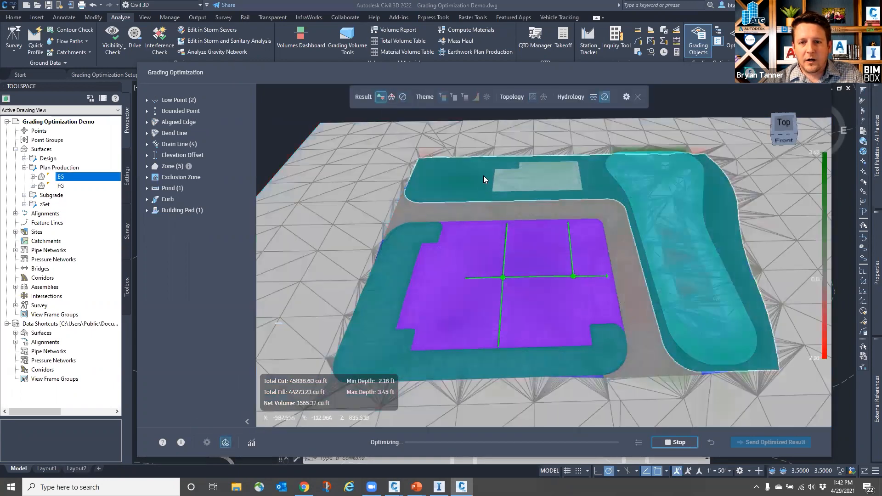
click(392, 97)
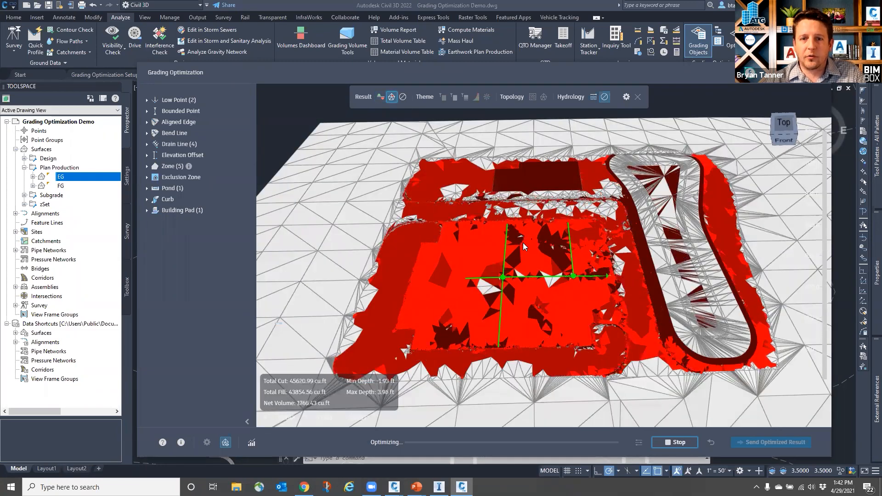
mouse_move(524, 244)
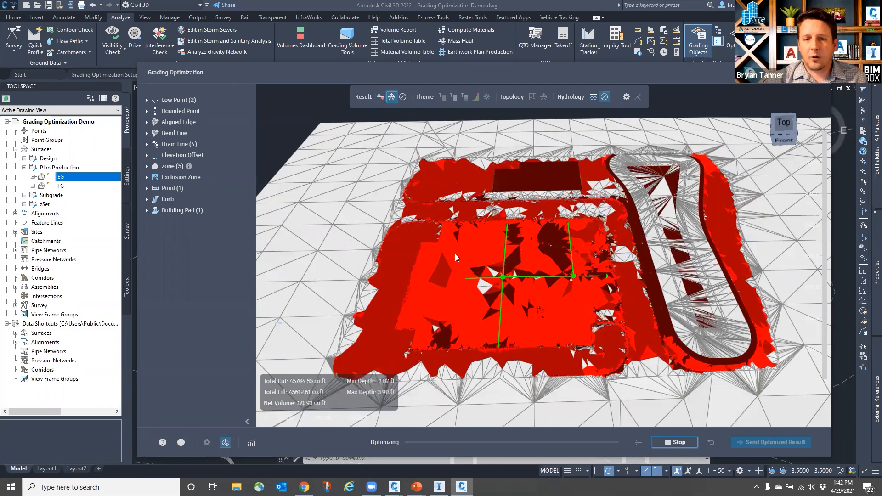
mouse_move(457, 257)
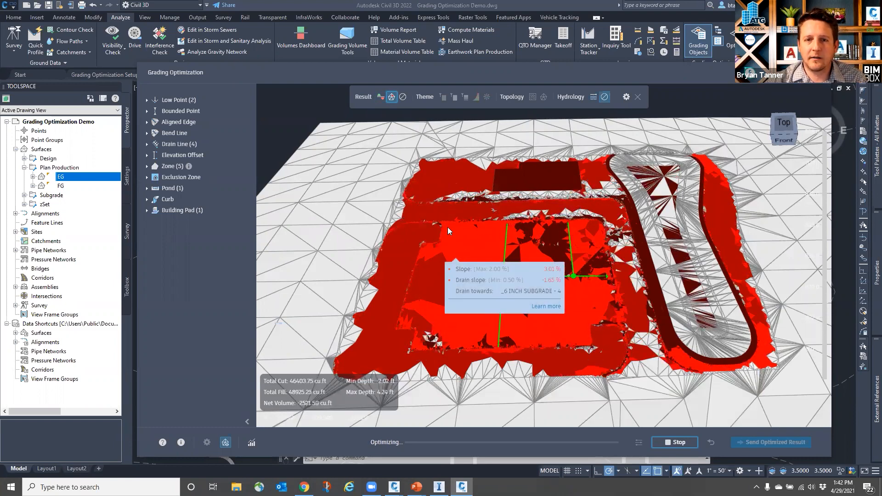
click(404, 98)
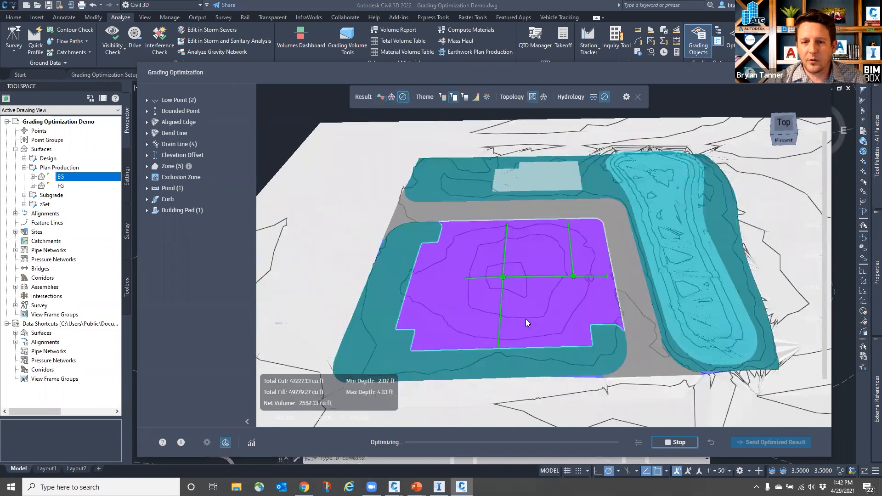
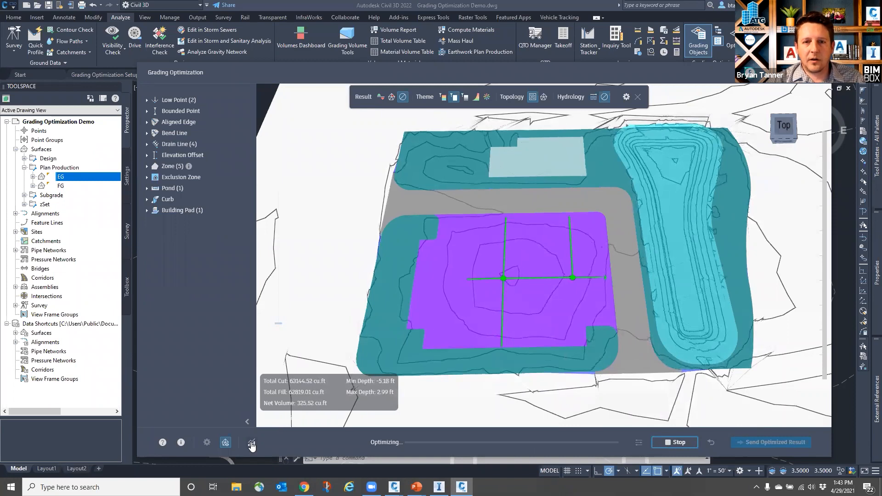
Step: Apply the slope theme to the optimized surface, select the 6-inch subgrade zone by the building, and inspect the grading in 3D
click(476, 97)
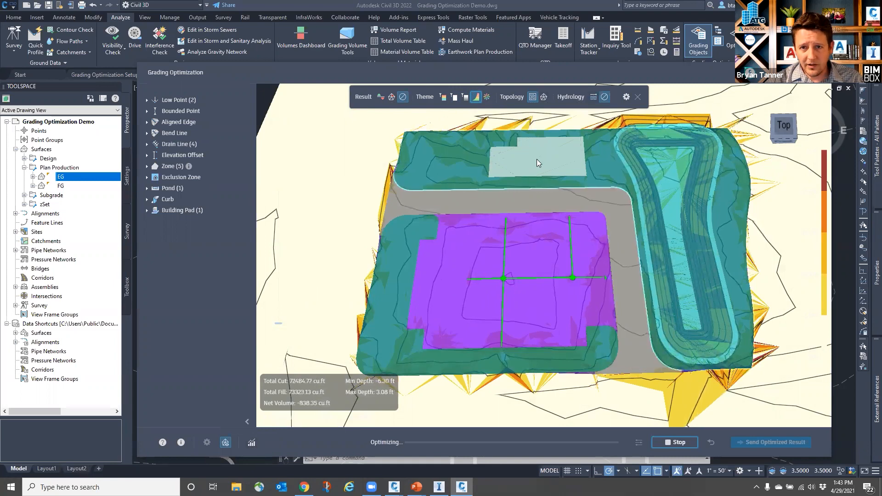
click(598, 185)
mouse_move(730, 260)
mouse_down()
mouse_move(620, 271)
mouse_move(633, 221)
mouse_move(725, 264)
mouse_up()
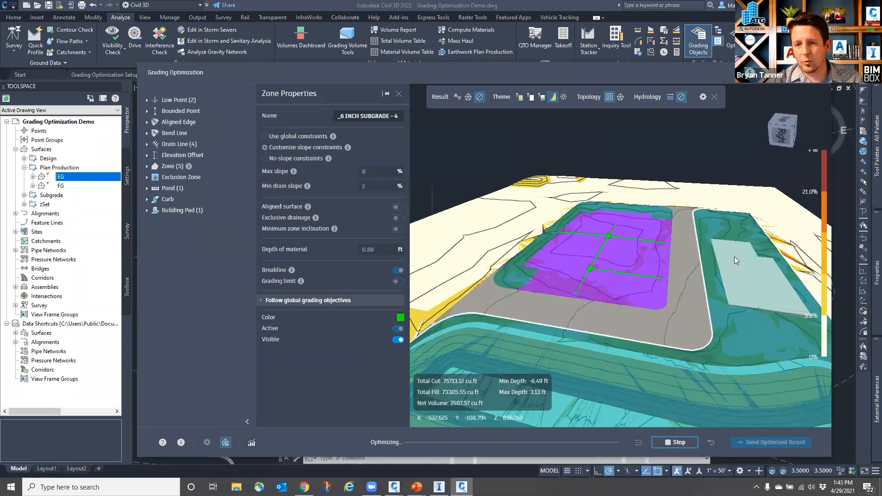
drag(567, 220, 617, 250)
scroll(787, 313, up, 3)
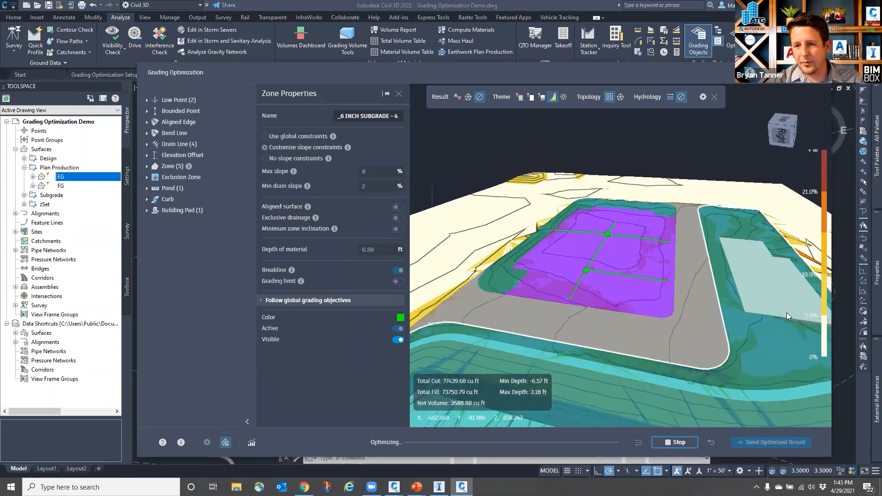
Step: Inspect the grading around the building pad in 3D, close the zone properties, and return to an overhead view of the site
scroll(522, 243, up, 4)
middle_drag(705, 288, 331, 216)
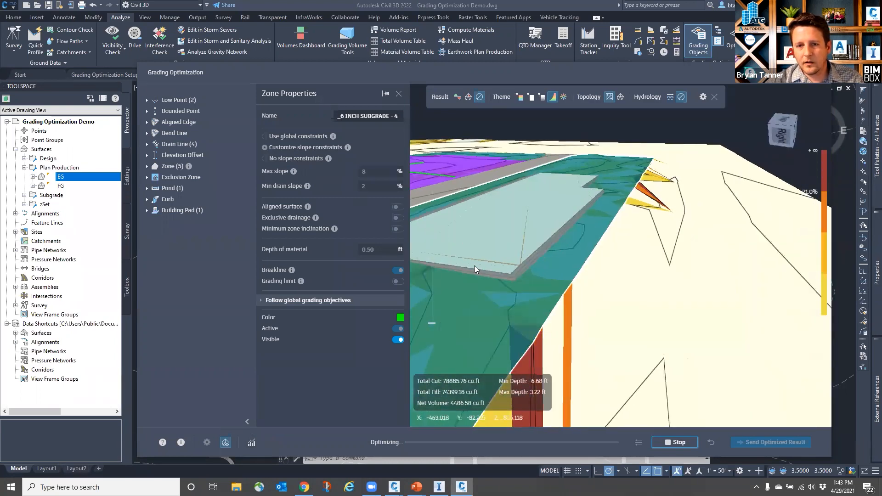
scroll(474, 265, up, 2)
middle_drag(479, 270, 552, 280)
scroll(554, 278, down, 2)
drag(557, 276, 582, 272)
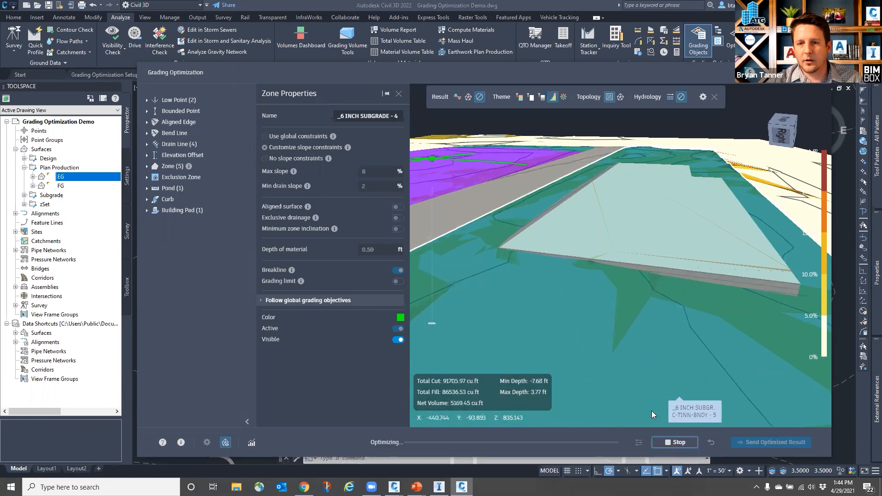
click(399, 94)
drag(457, 227, 460, 283)
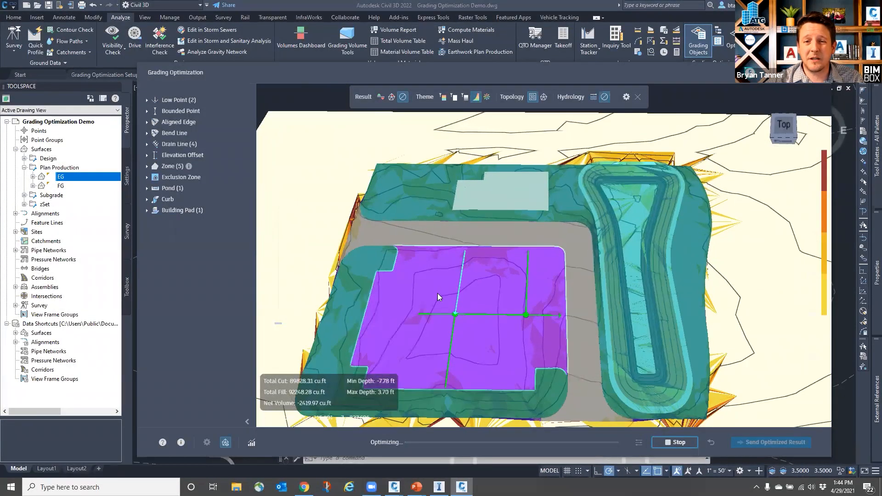
Step: Open the Convergence Plots, examine the feasibility, volume and terrain smoothness graphs, and close them
click(252, 444)
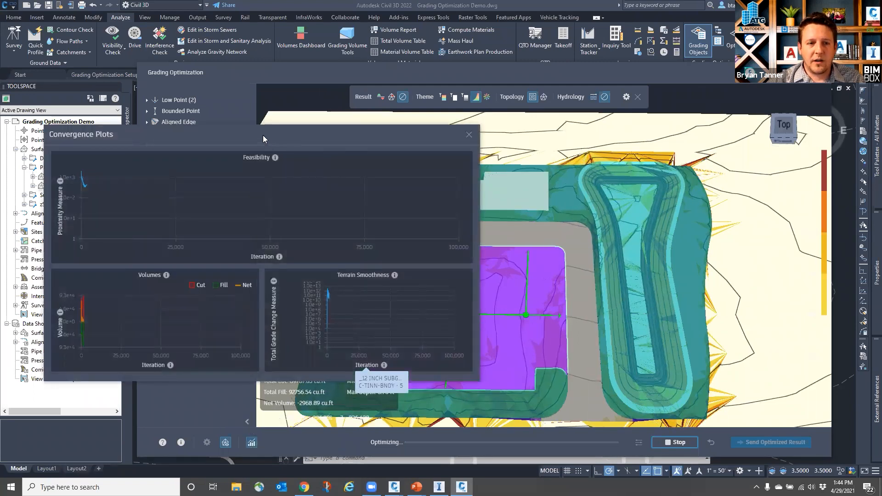
drag(261, 133, 333, 113)
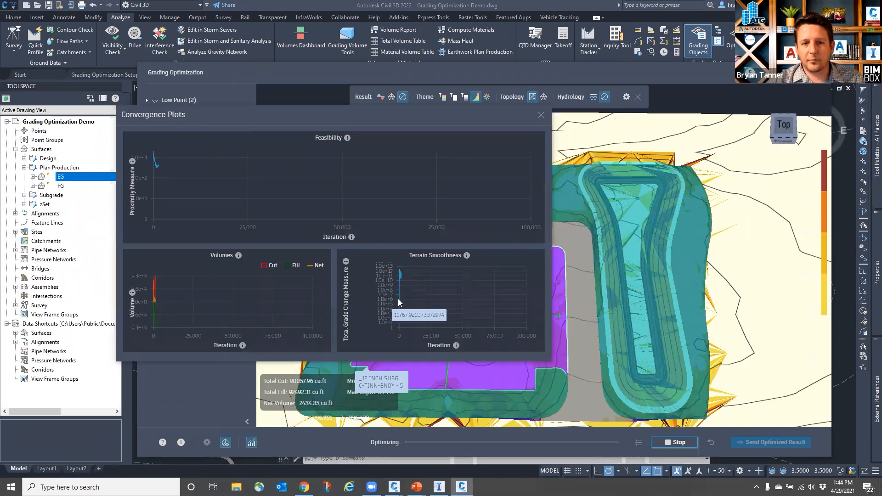
mouse_move(174, 211)
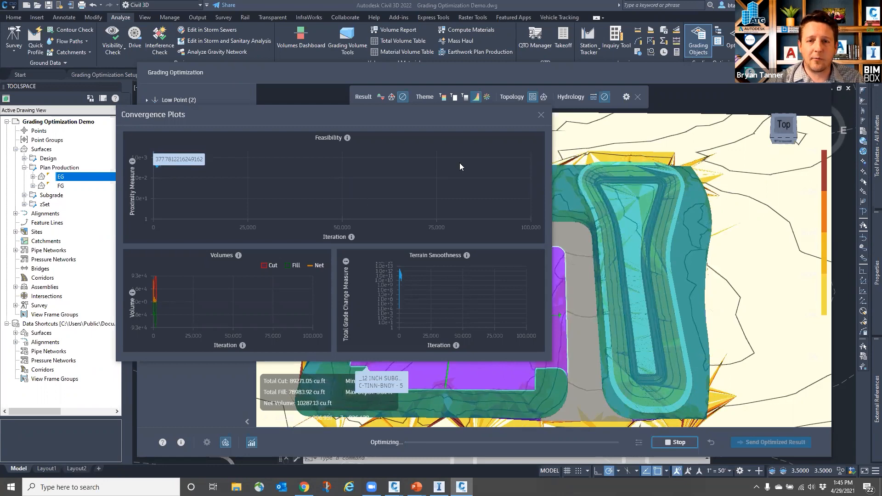
click(541, 115)
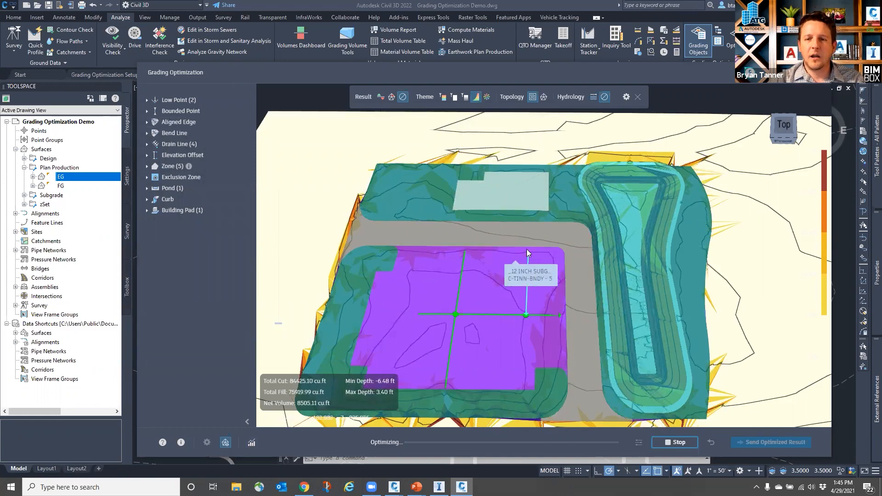
Step: Stop the optimization and send the optimized result to the drawing
click(675, 443)
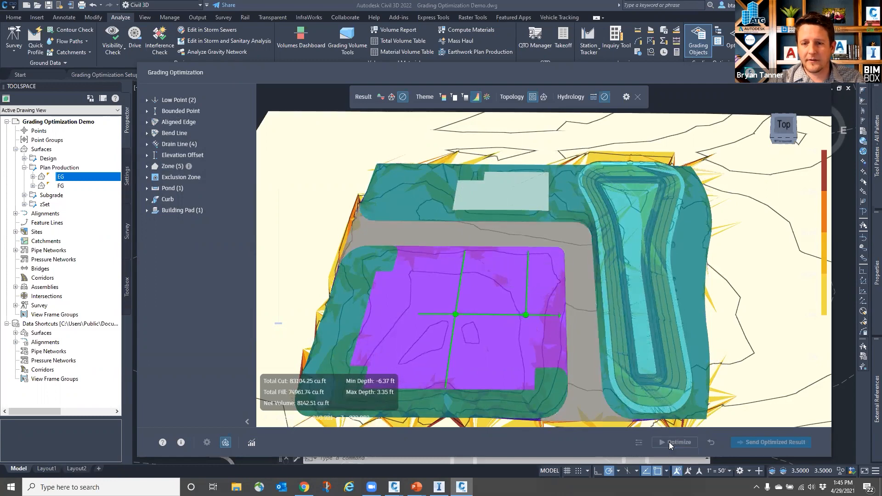
shift+middle_drag(523, 304, 544, 309)
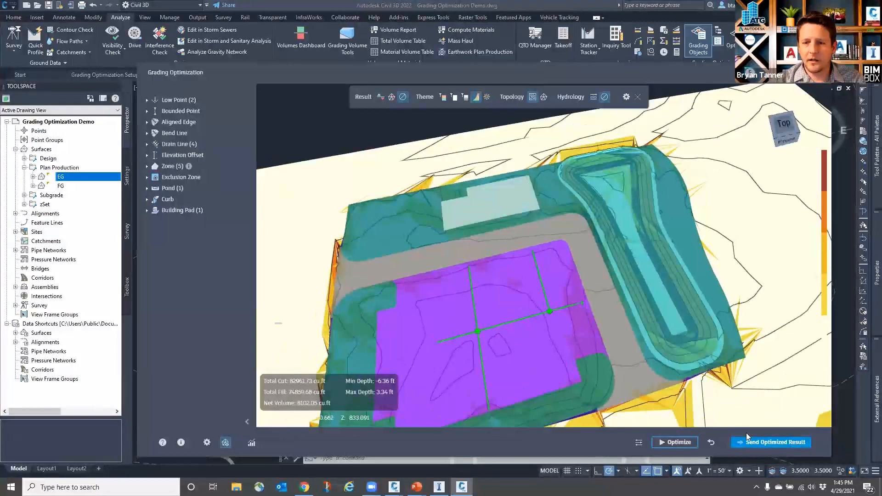
click(769, 443)
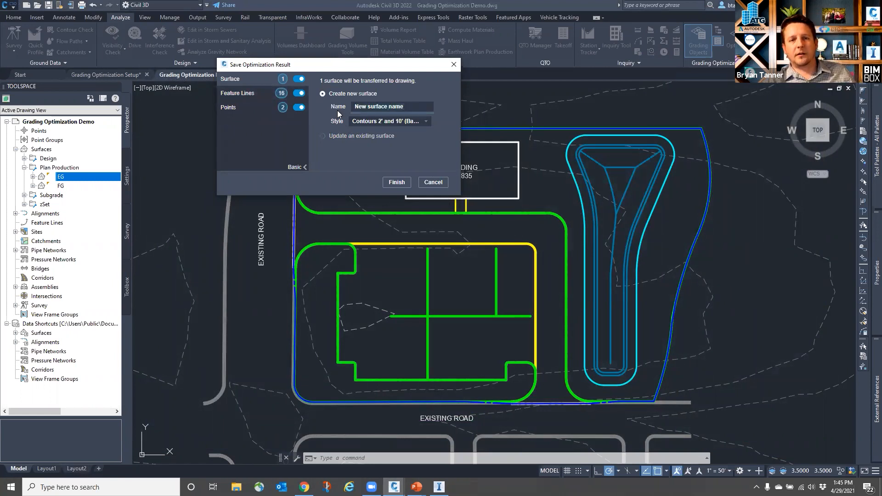
Step: Name the new surface "new from optimization" with the .2 and 1 style, and finish saving the result with its feature lines and points
text(new from optimization)
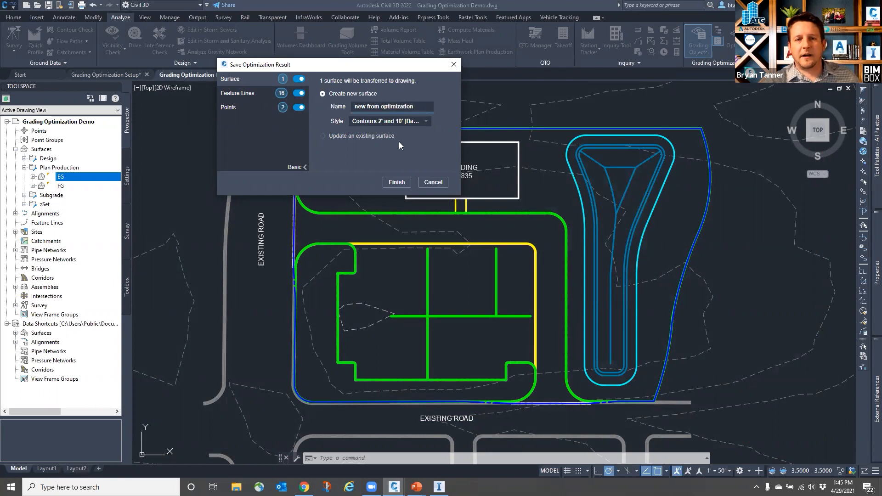
click(391, 121)
scroll(402, 148, up, 2)
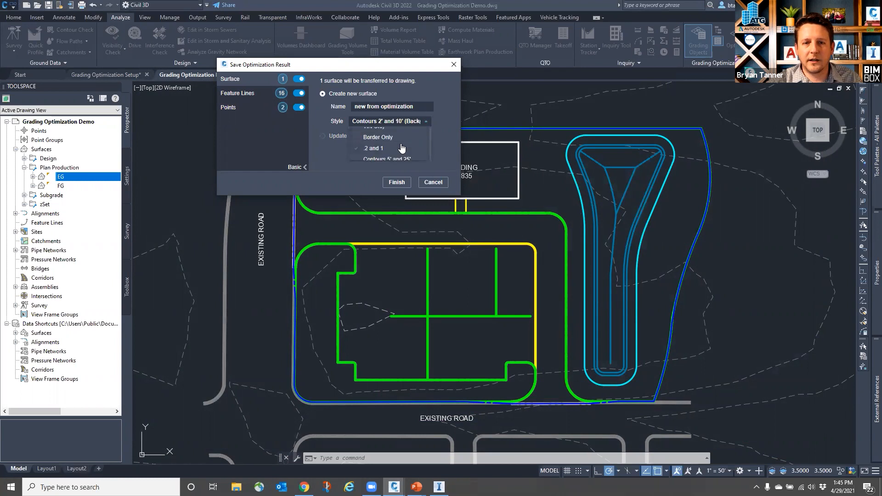
scroll(392, 153, down, 2)
scroll(407, 147, down, 4)
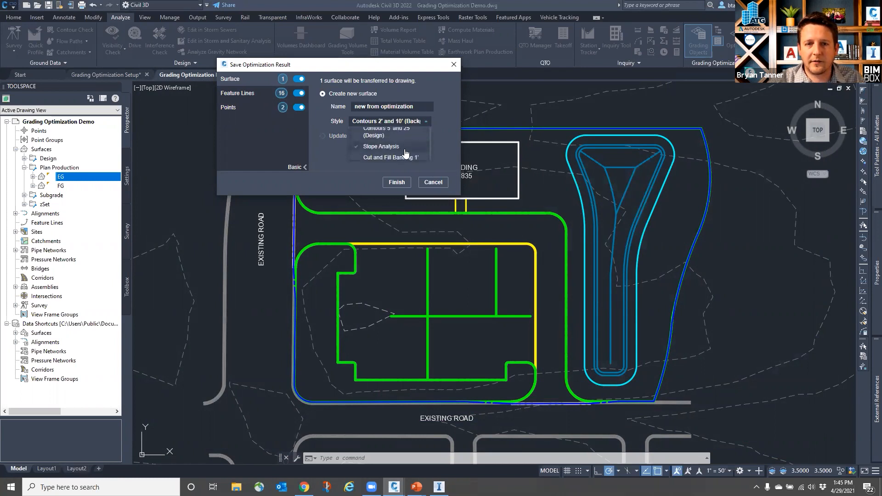
scroll(407, 153, down, 2)
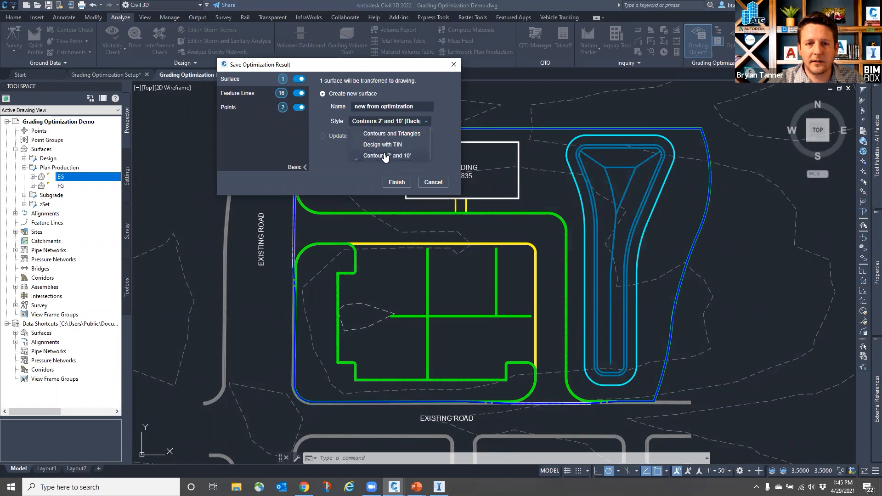
click(406, 129)
scroll(395, 146, up, 3)
scroll(395, 146, up, 3)
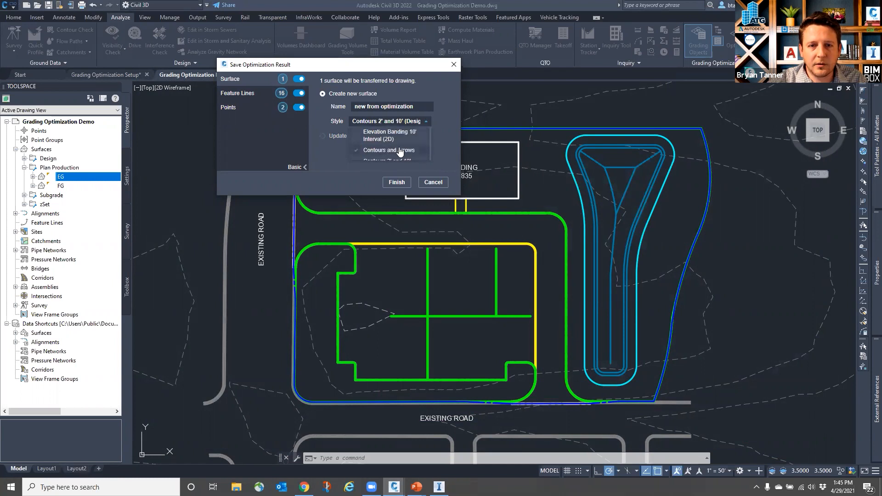
scroll(400, 152, up, 3)
click(389, 157)
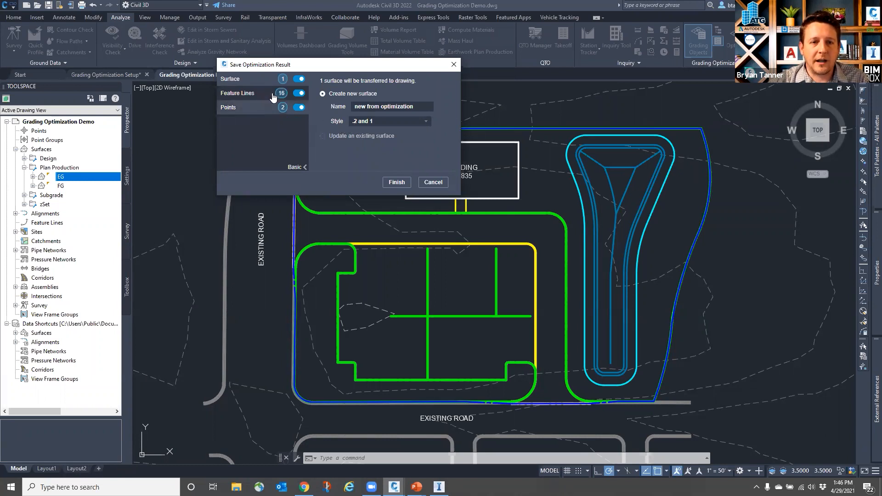
click(298, 94)
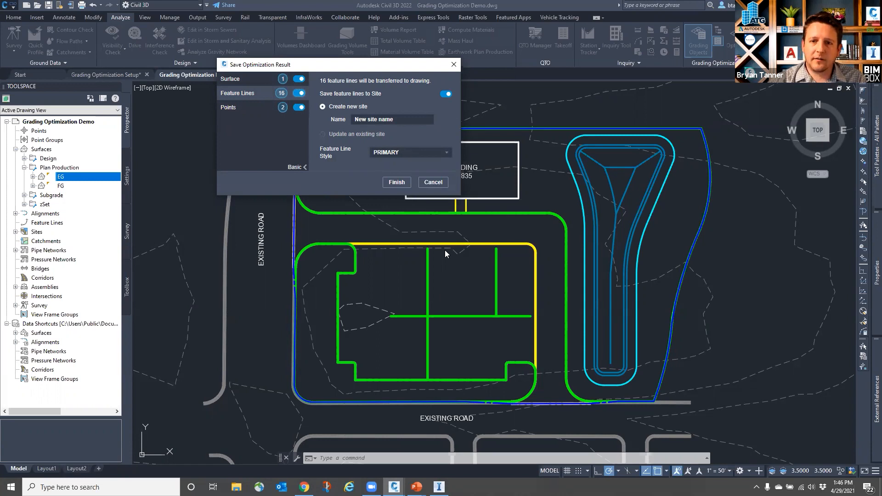
click(393, 183)
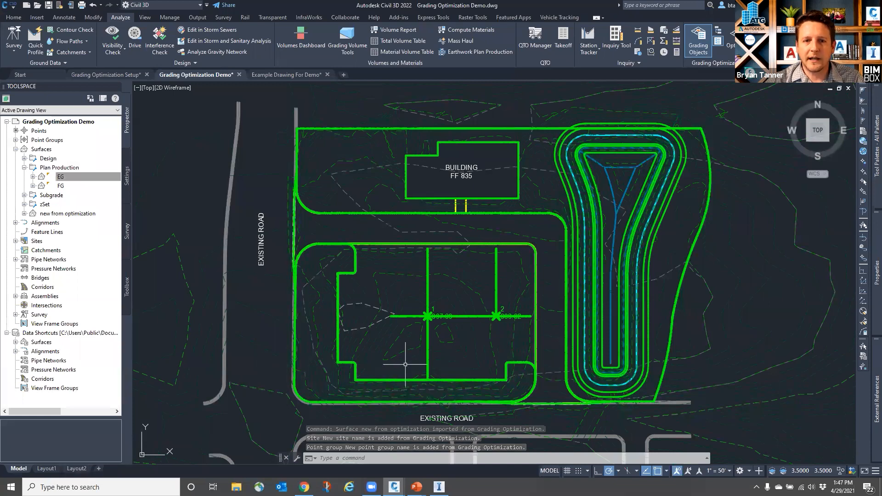
Step: Examine the imported low points and their elevation labels along the parking lot's drain lines
scroll(411, 363, up, 4)
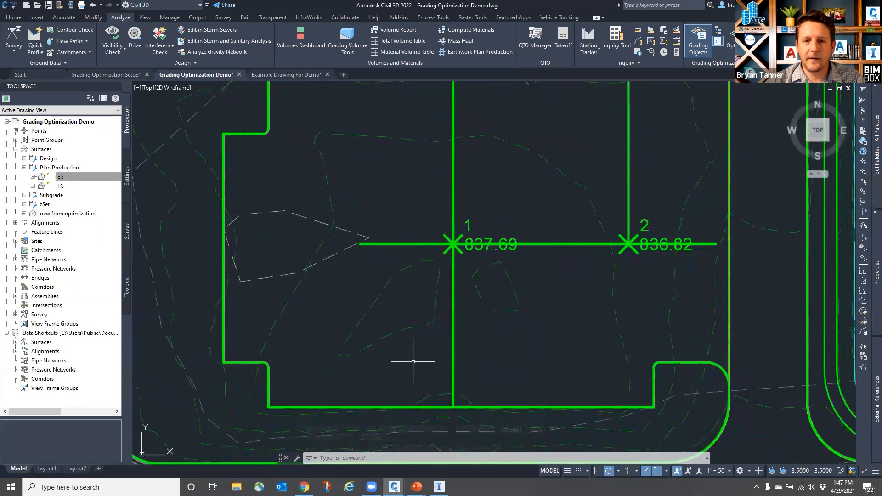
scroll(418, 287, up, 2)
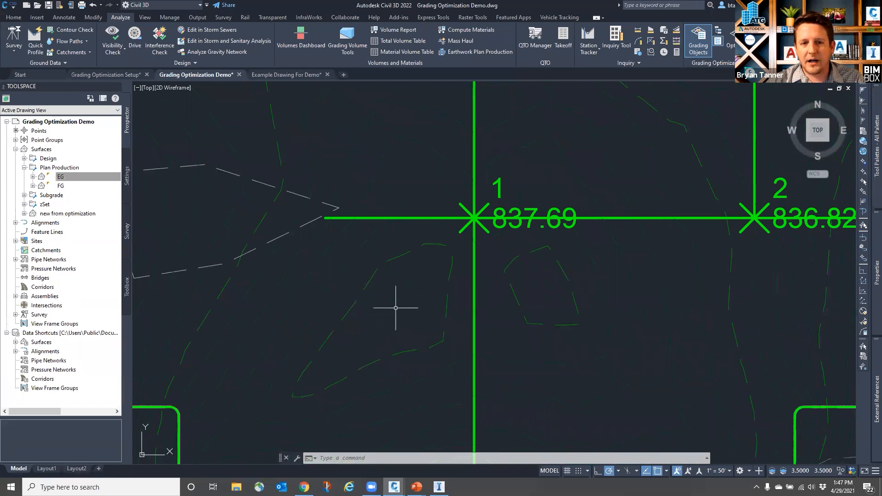
scroll(479, 221, down, 2)
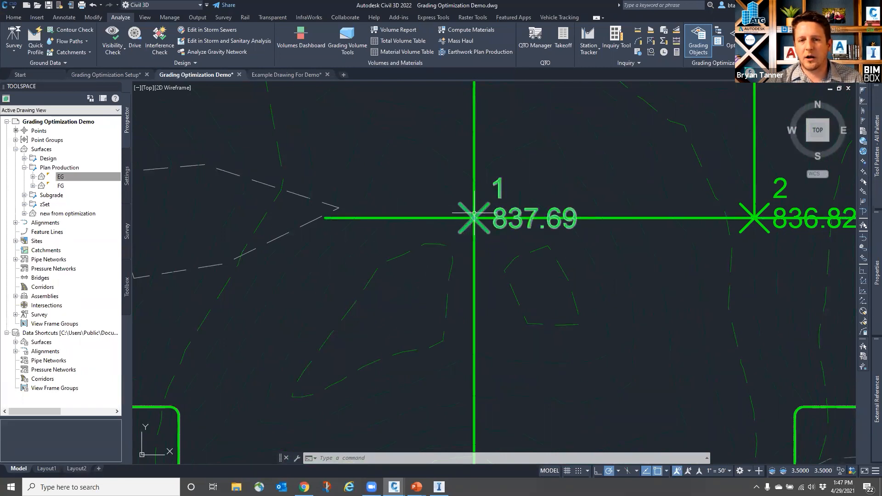
scroll(469, 222, down, 4)
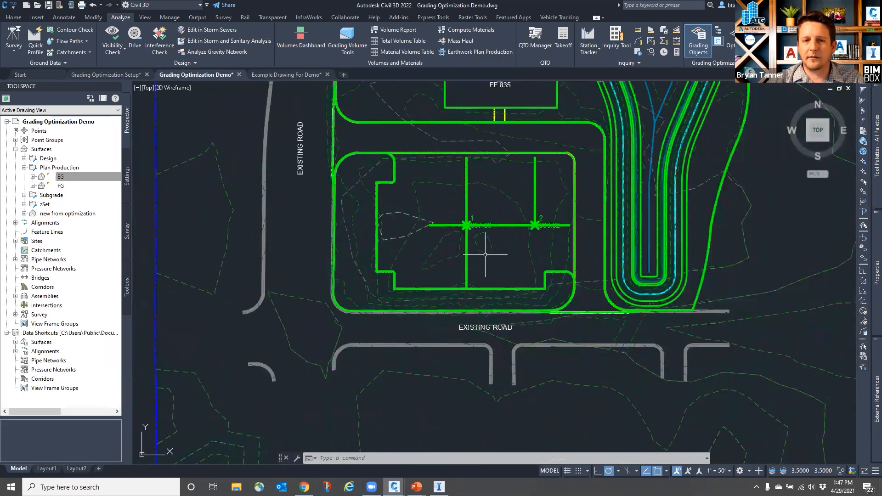
scroll(466, 268, down, 4)
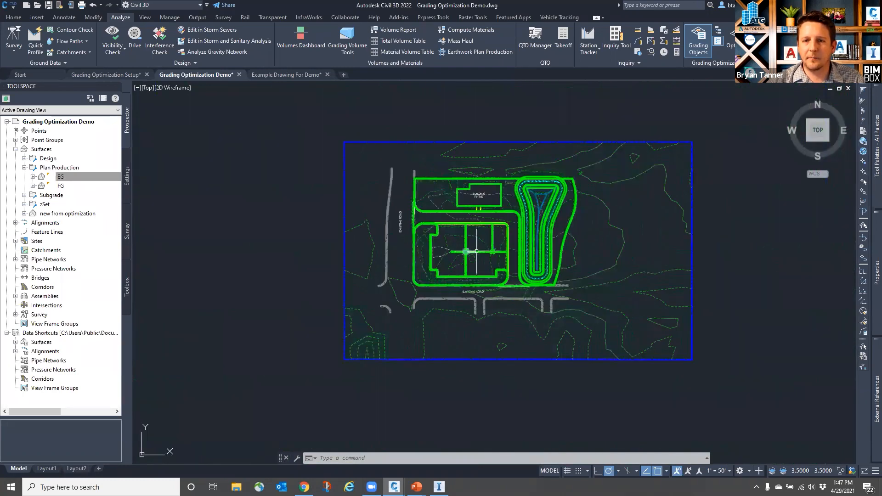
Step: Examine the new surface's contours beyond the site boundary and check the description of the Grading Limit object
scroll(467, 269, up, 2)
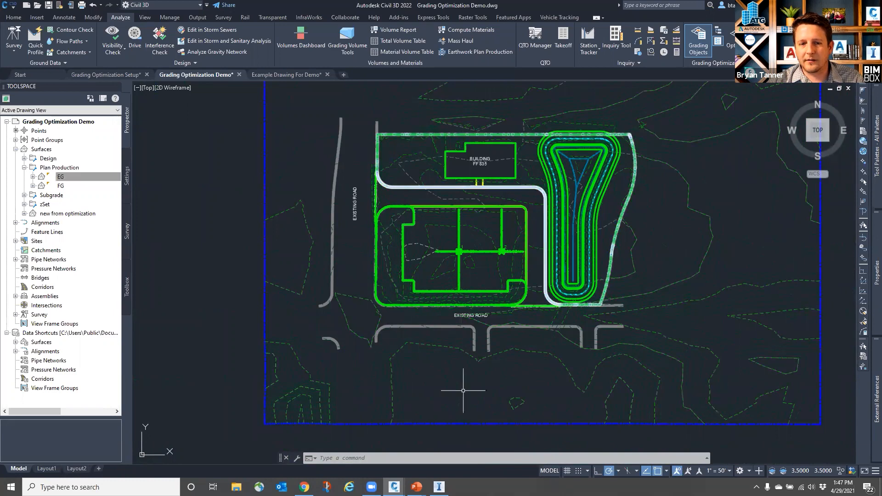
scroll(608, 375, up, 5)
scroll(725, 351, up, 6)
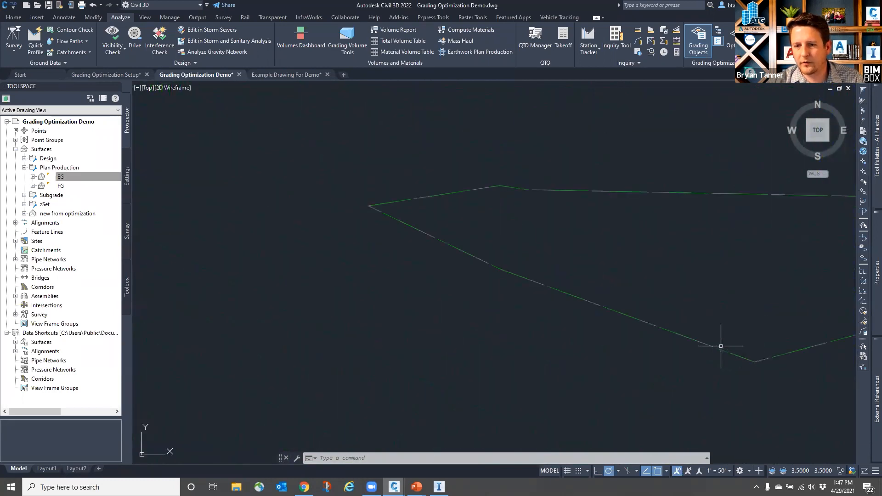
scroll(680, 336, down, 8)
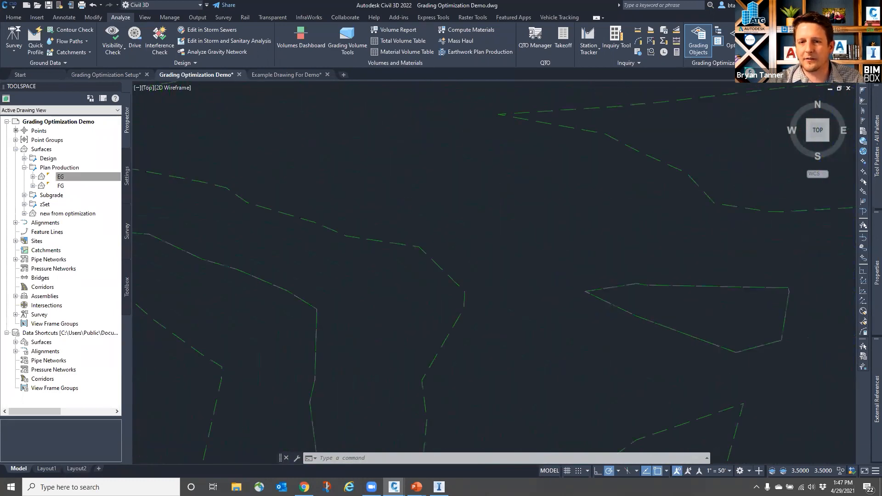
scroll(703, 344, up, 2)
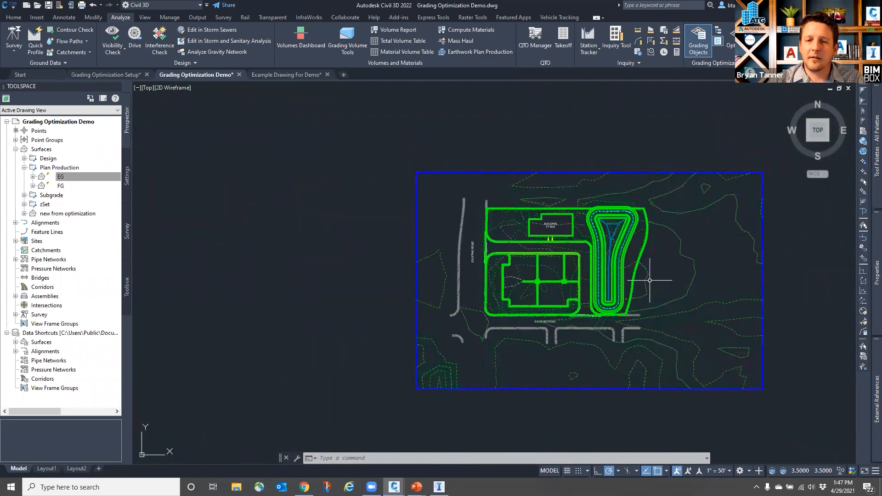
scroll(577, 236, up, 2)
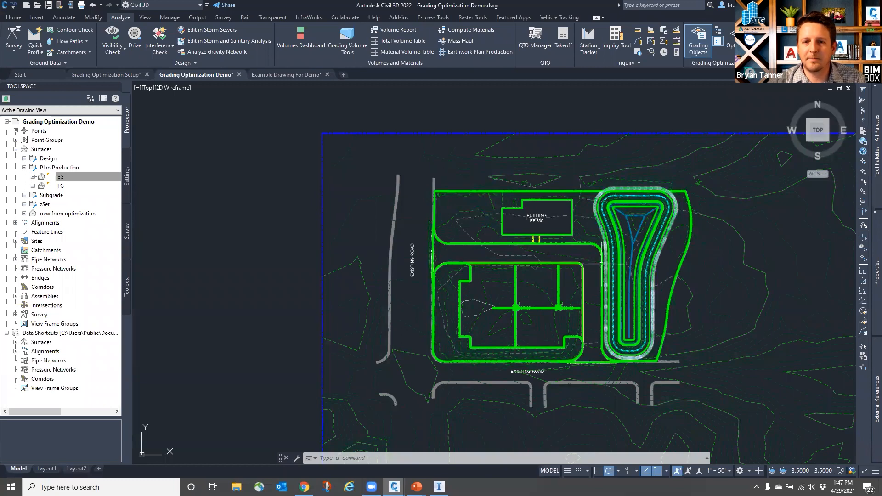
scroll(532, 253, up, 2)
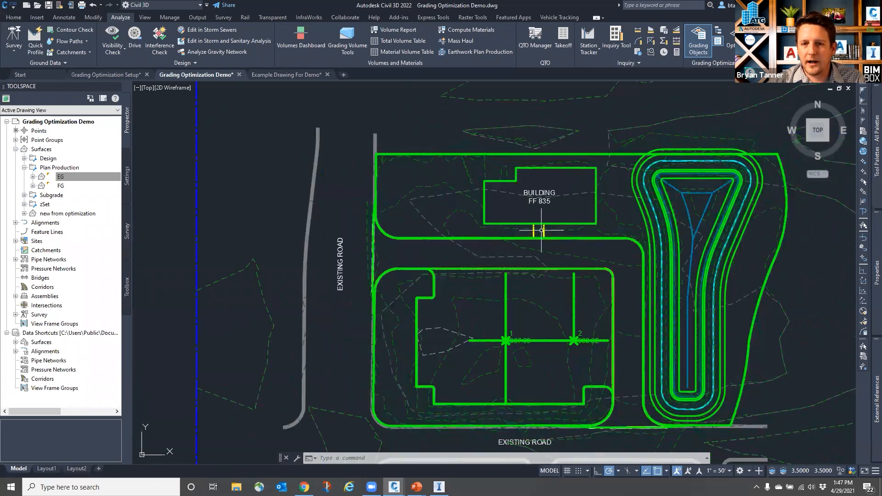
scroll(479, 246, down, 4)
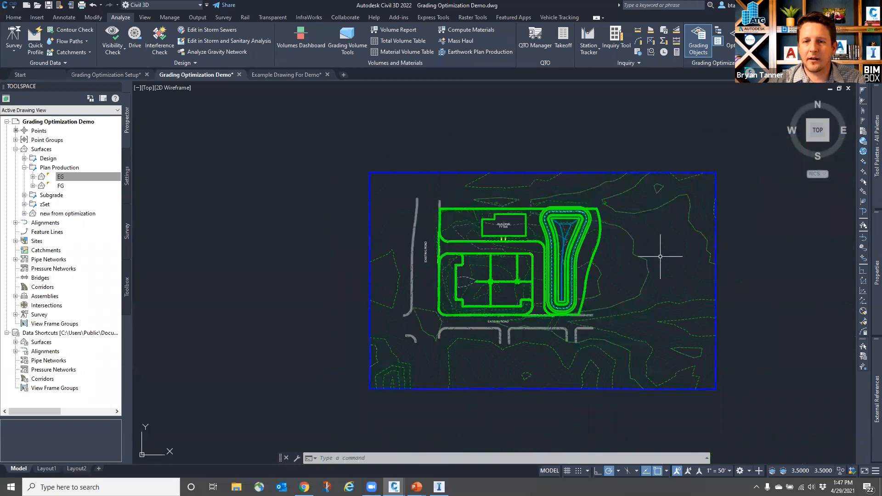
mouse_move(868, 173)
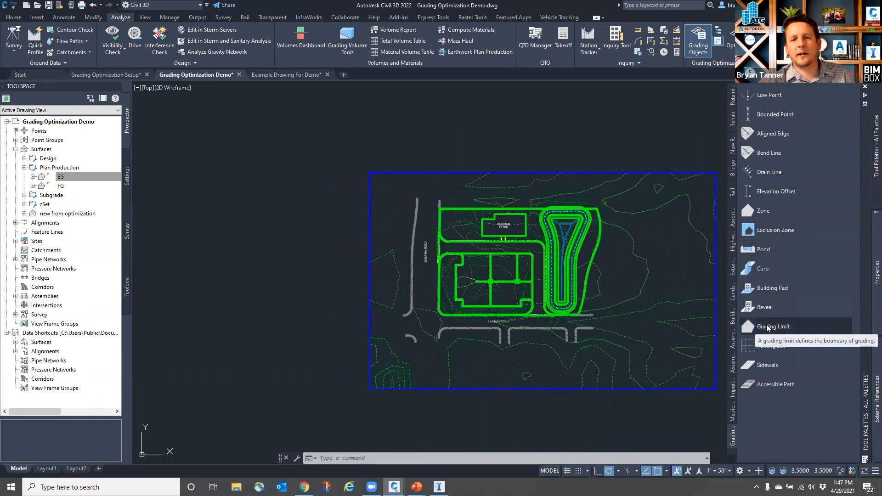
key(Escape)
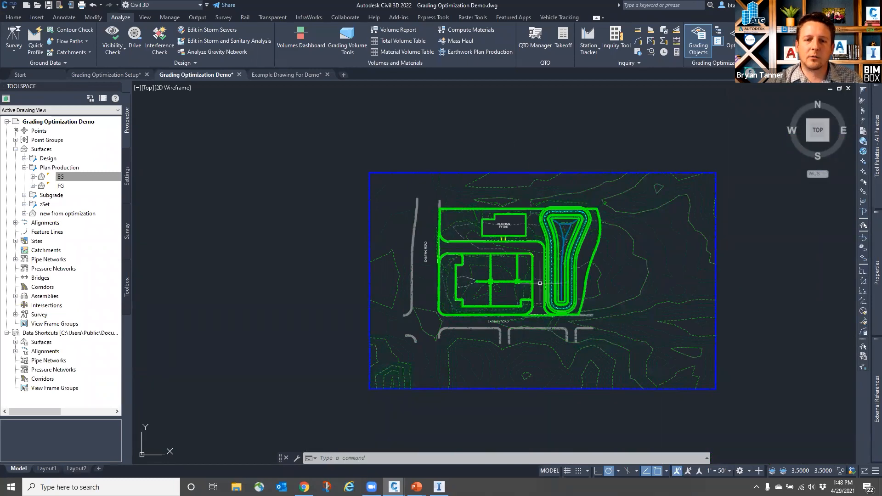
Step: Select the drain feature line running north from low point 1 in the parking lot
scroll(523, 270, up, 2)
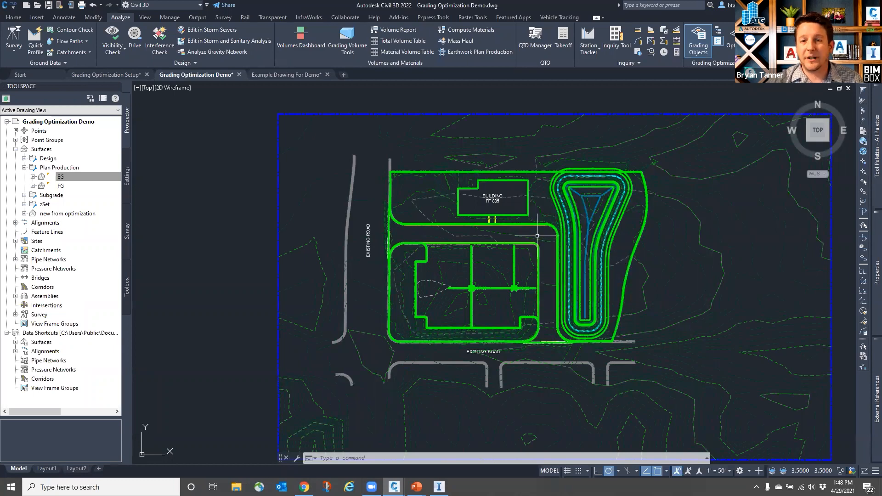
scroll(530, 244, up, 2)
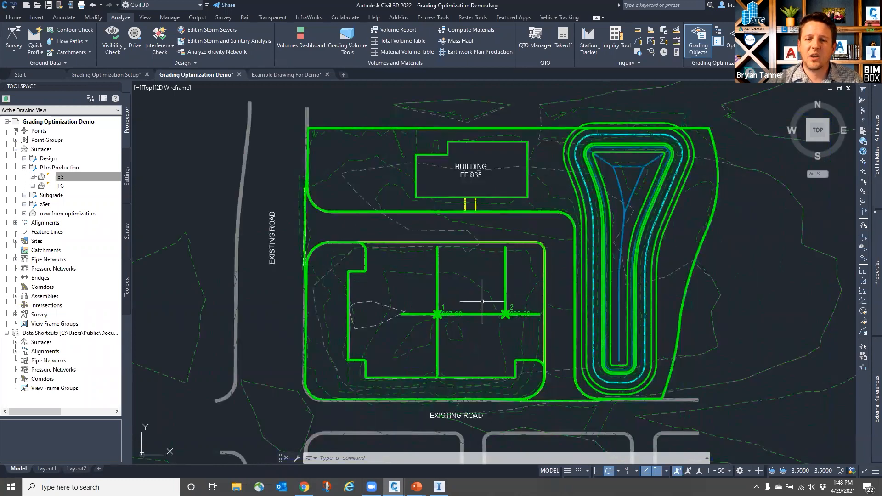
click(437, 266)
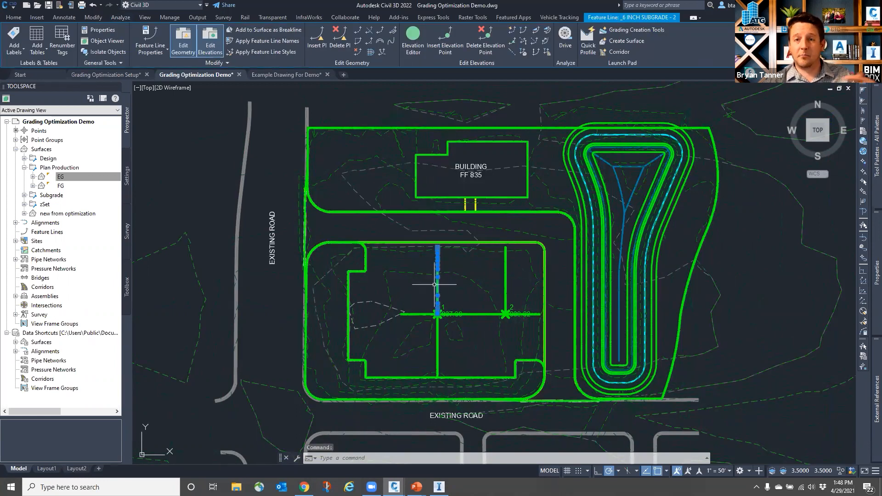
Step: Review the selected drain feature line's stations, elevations and grades in the Elevation Editor, and clear the selection
click(413, 43)
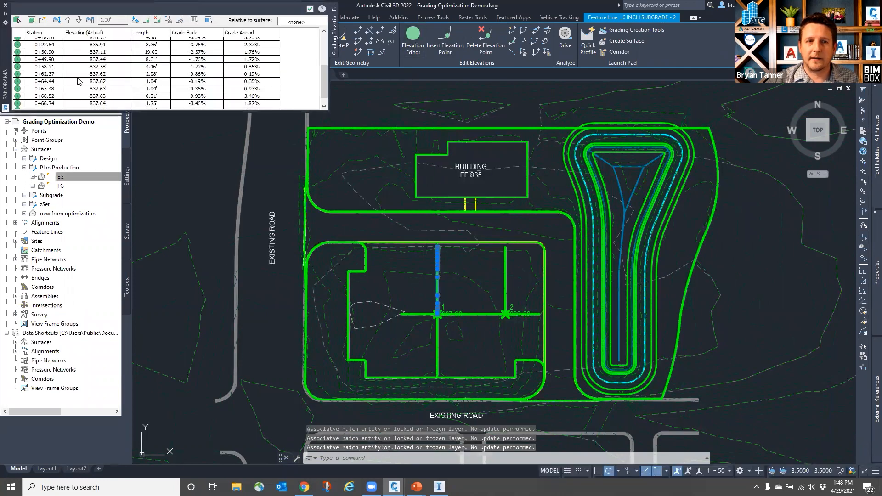
mouse_move(4, 47)
mouse_down()
mouse_move(110, 153)
mouse_move(191, 169)
mouse_move(167, 166)
mouse_up()
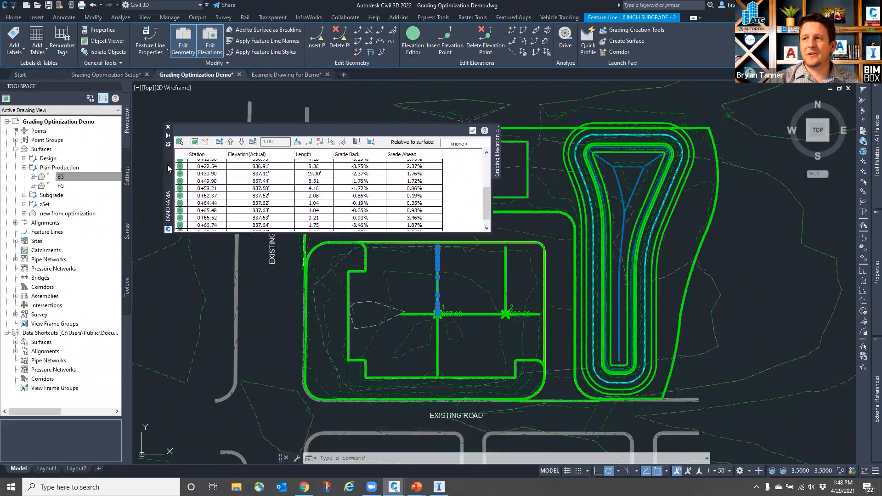
click(472, 132)
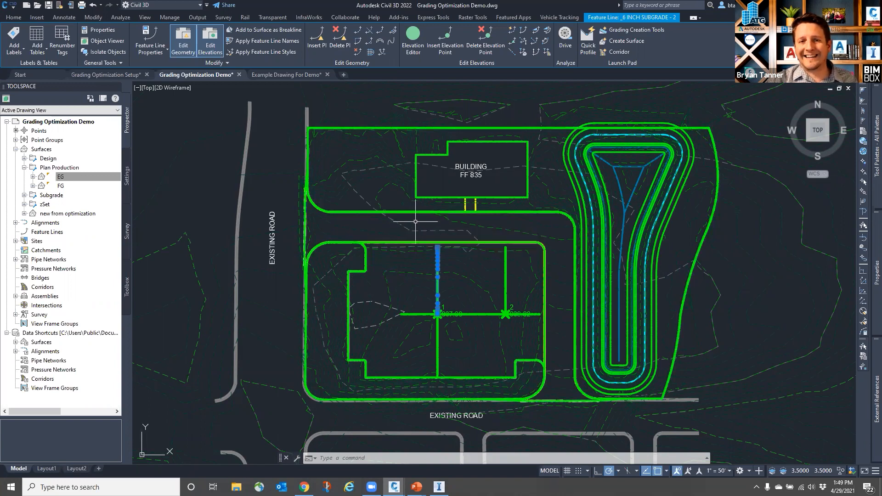
mouse_move(404, 222)
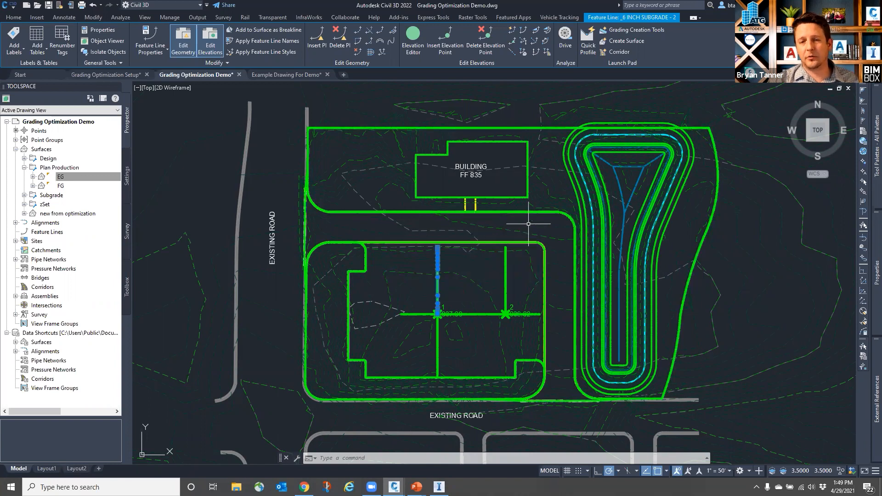
mouse_move(517, 223)
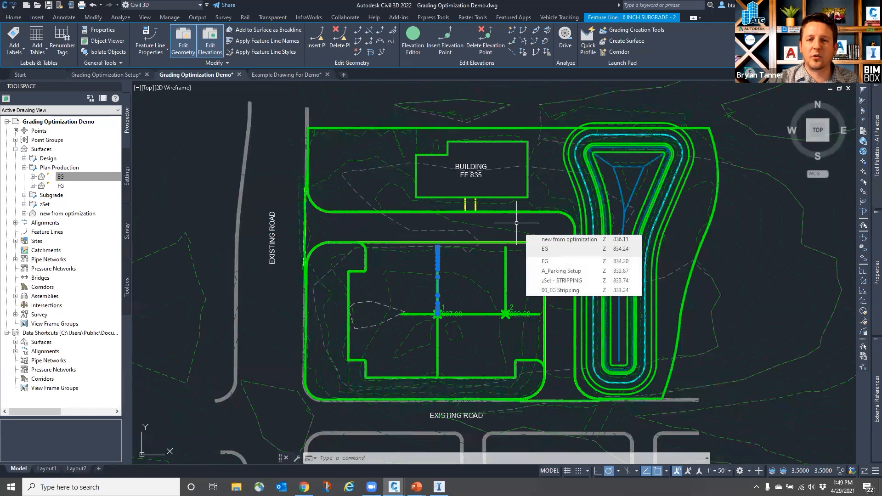
key(Escape)
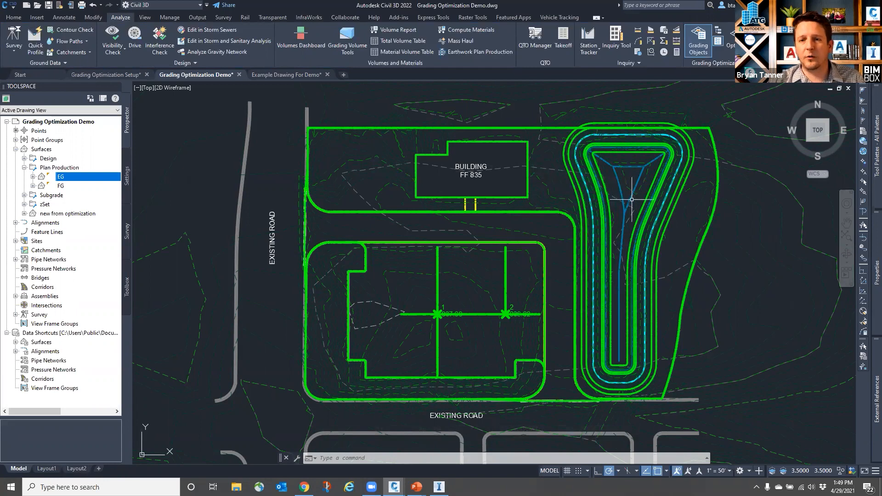
mouse_move(633, 193)
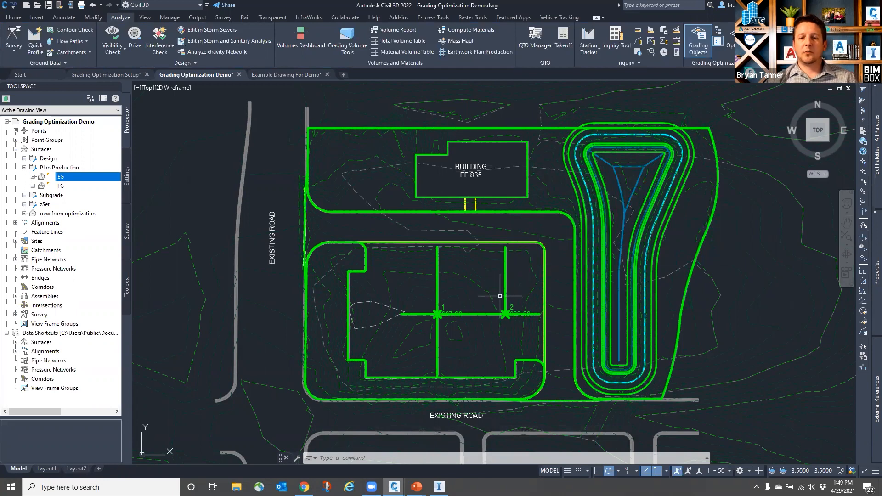
mouse_move(531, 290)
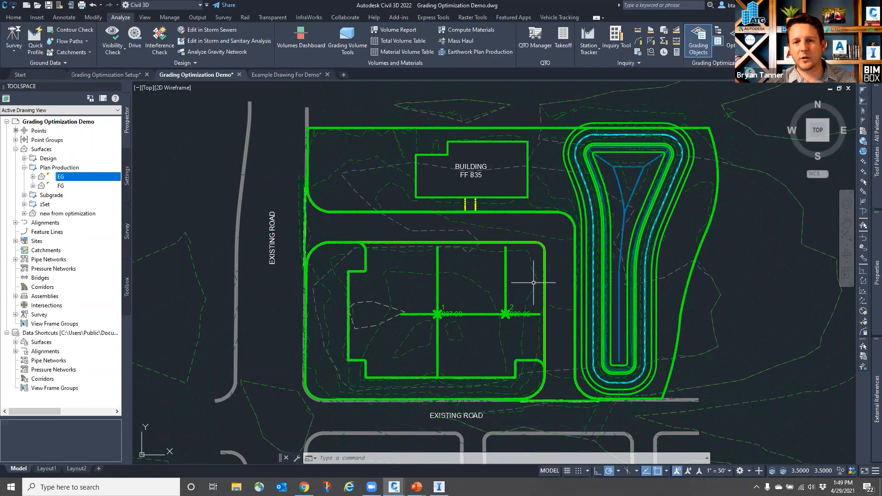
mouse_move(535, 272)
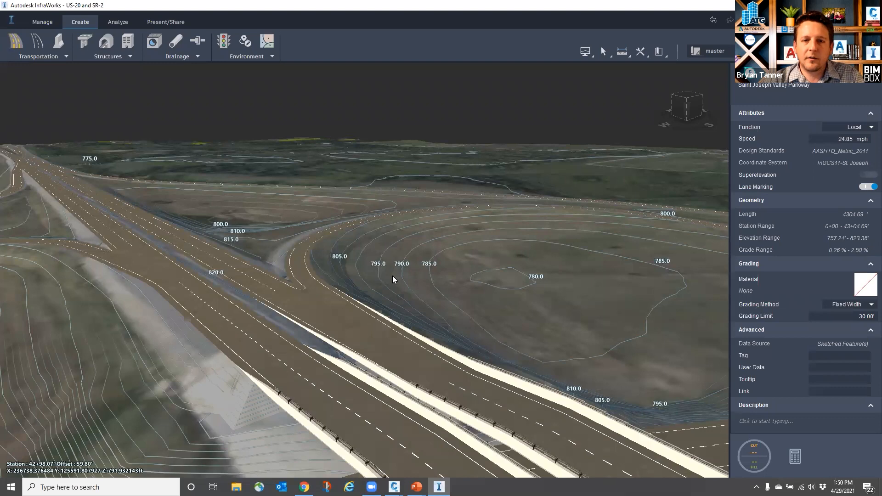
Step: In the InfraWorks US-20 and SR-2 model, convert the highway's two-lane planning road beside the ramp merge to a component road
drag(392, 275, 390, 277)
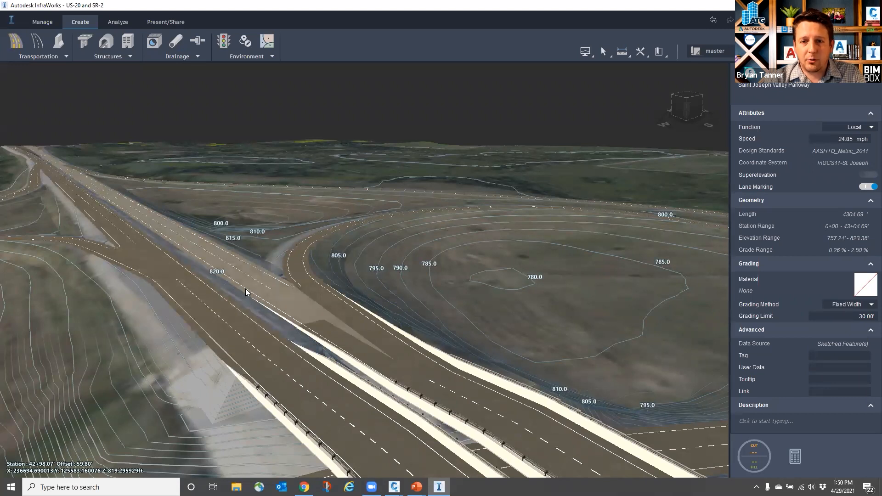
click(122, 238)
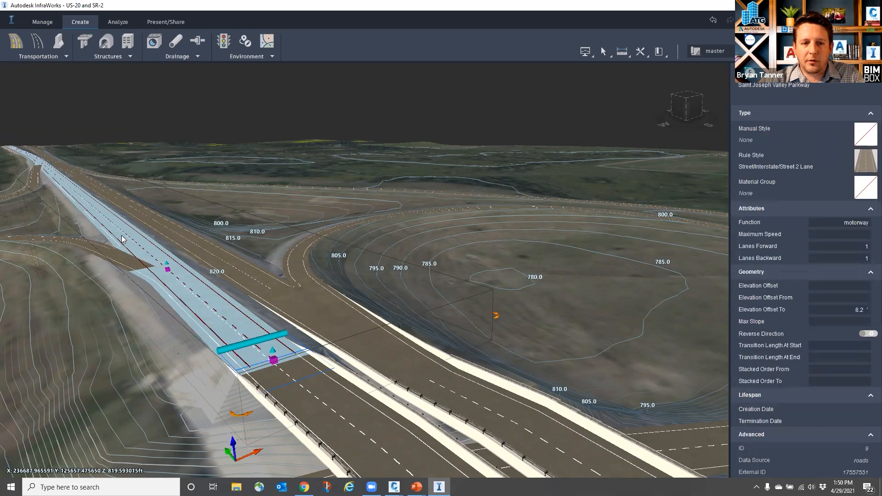
right_click(124, 242)
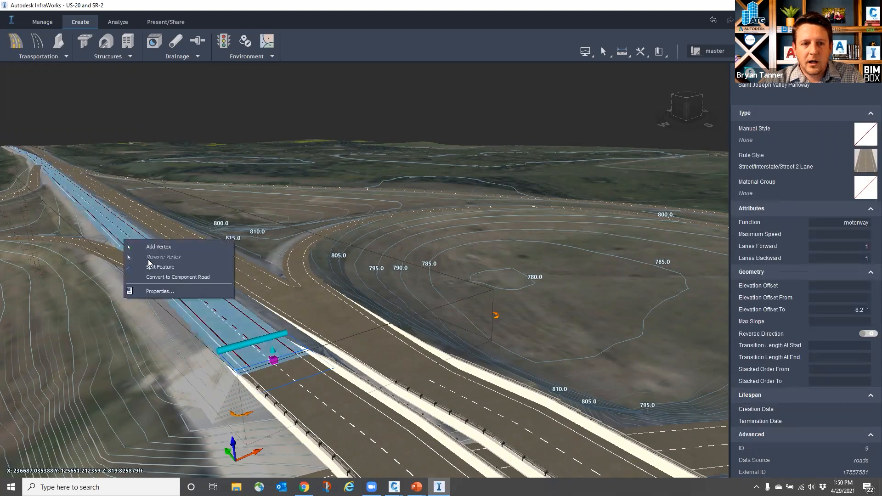
click(175, 278)
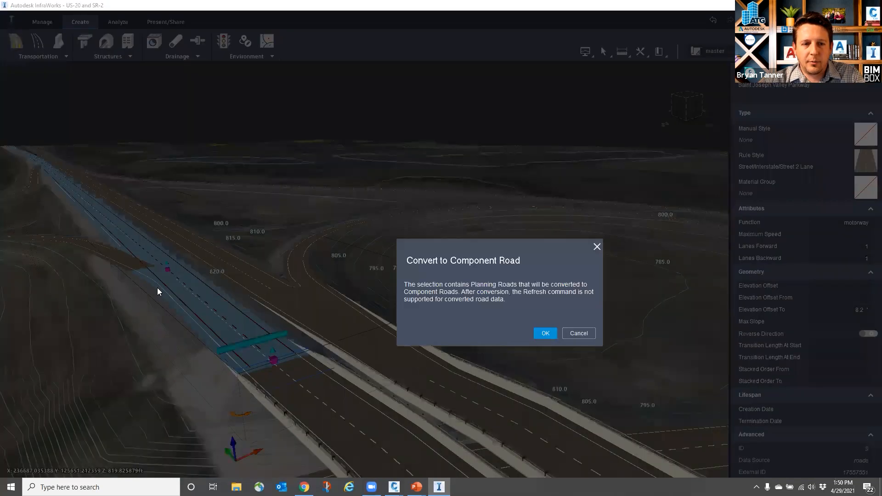
click(544, 334)
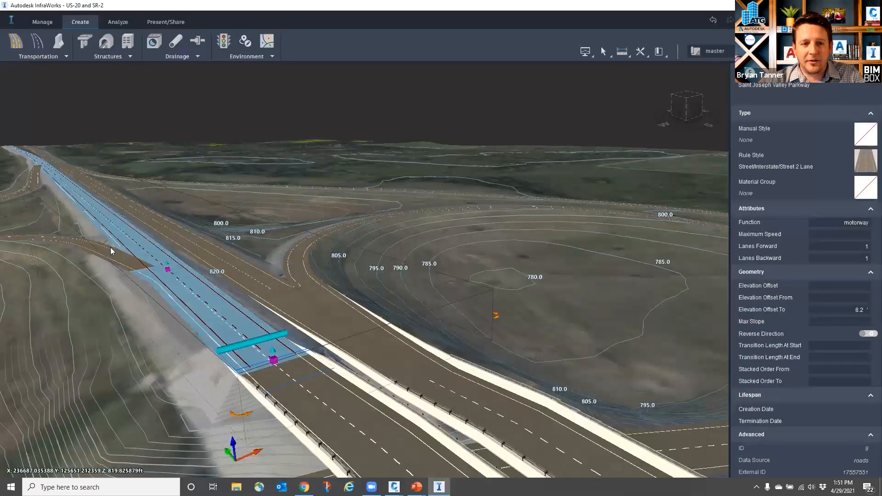
Step: Examine the converted road's grading, stationing and ramp connections along its length, and clear the selection
scroll(70, 214, up, 4)
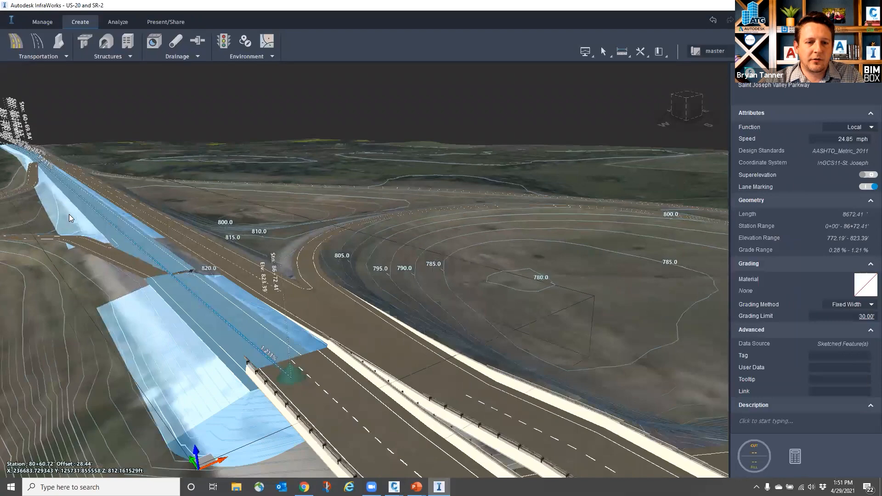
scroll(208, 270, up, 3)
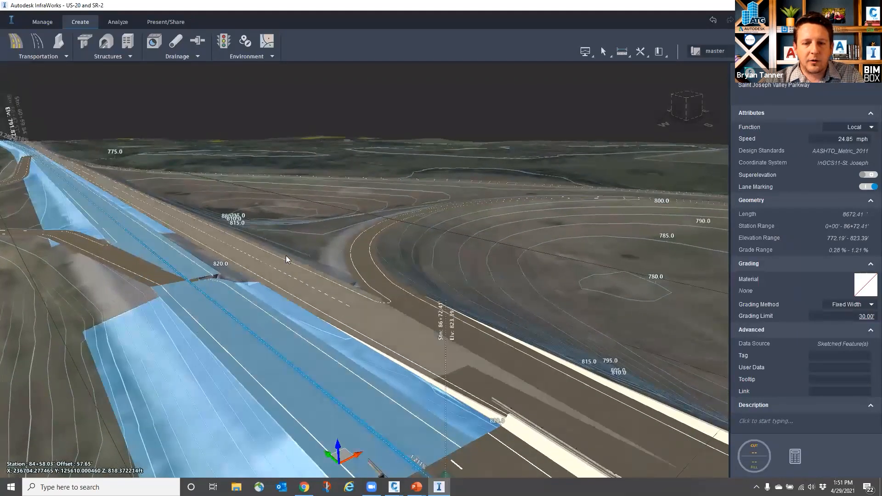
shift+middle_drag(315, 389, 326, 374)
drag(327, 374, 309, 379)
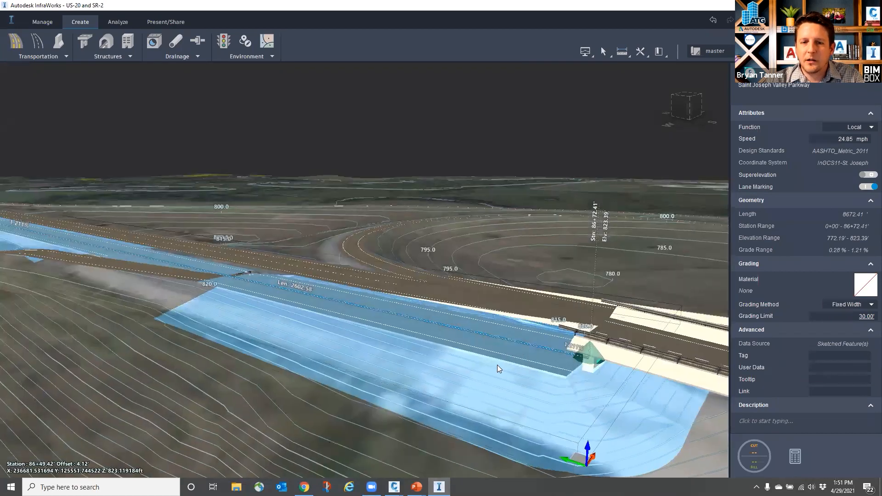
drag(497, 365, 479, 364)
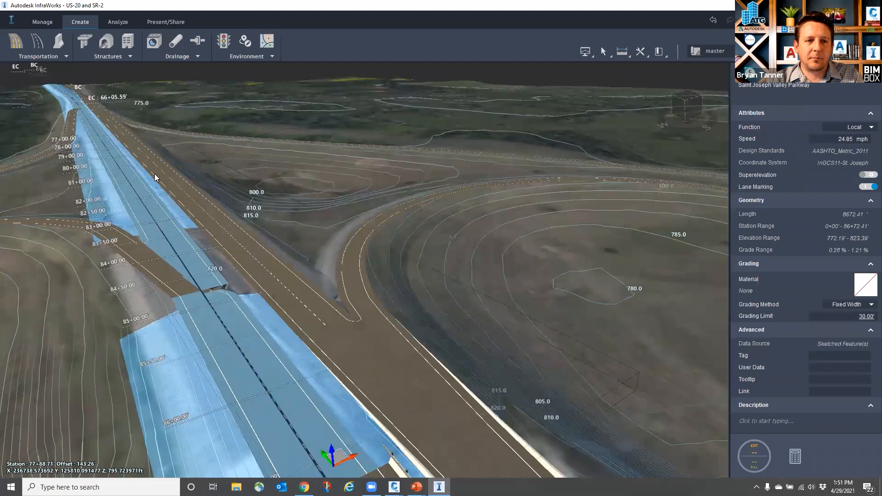
scroll(239, 216, up, 3)
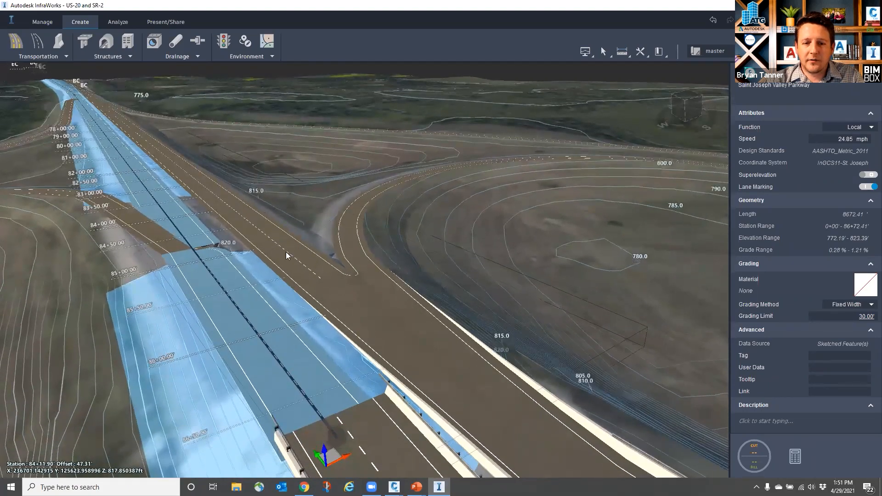
middle_drag(255, 226, 408, 394)
middle_drag(175, 180, 330, 388)
middle_drag(183, 208, 319, 386)
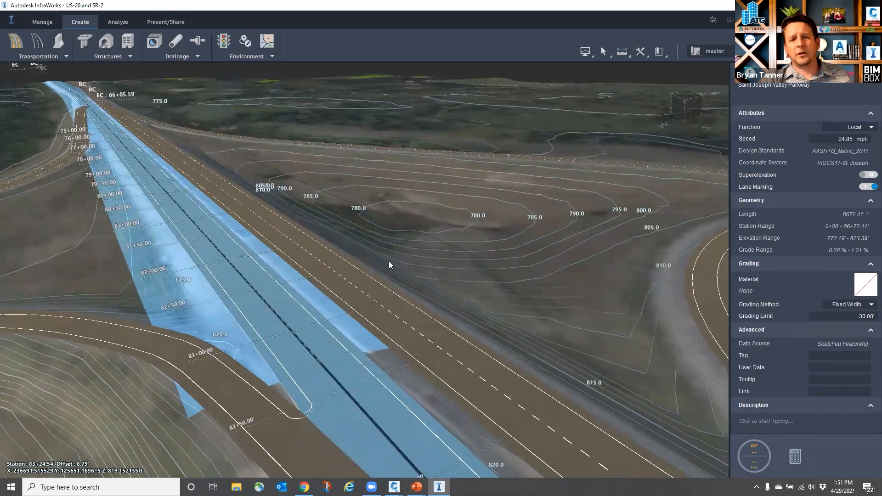
key(Escape)
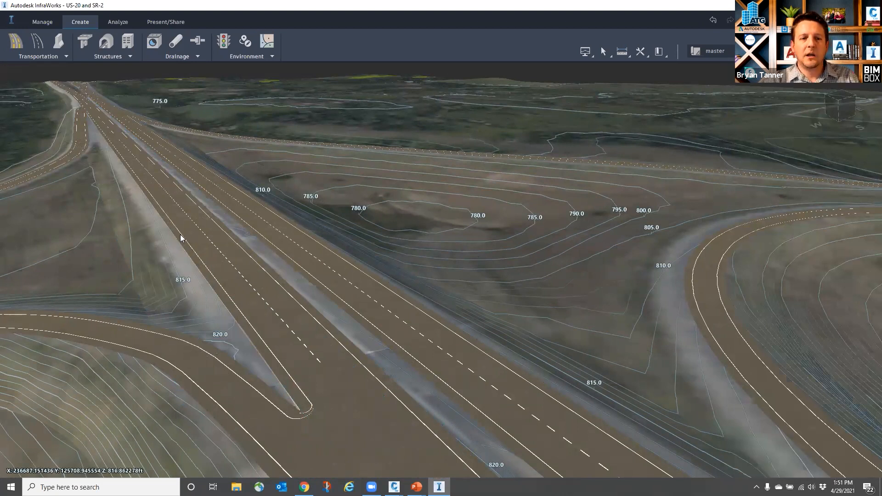
Step: Select the converted component road and start placing decorations on it
click(209, 257)
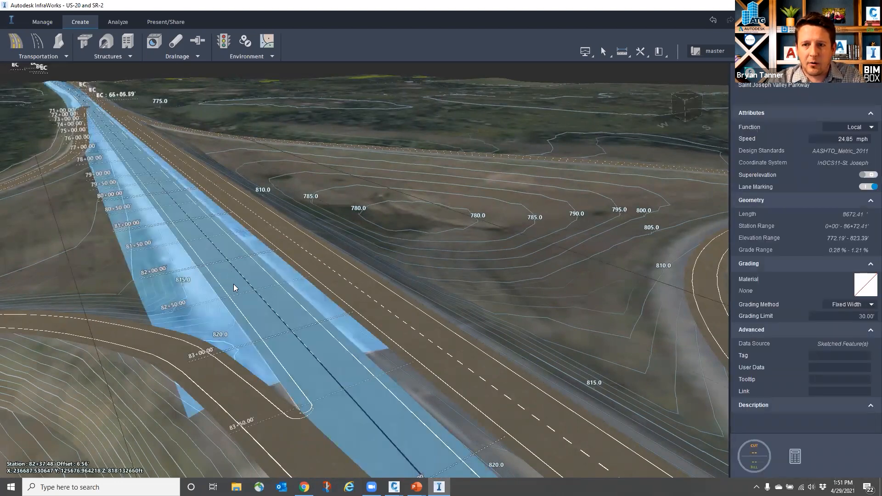
right_click(212, 249)
mouse_move(240, 357)
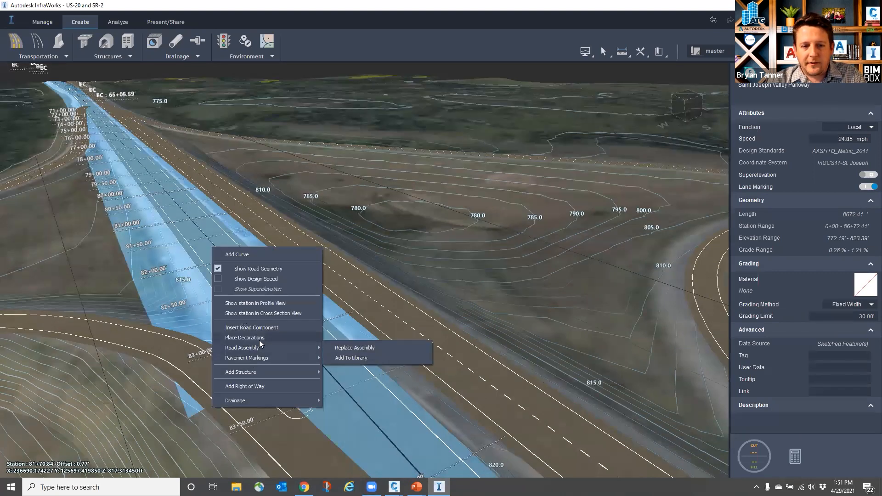
click(261, 337)
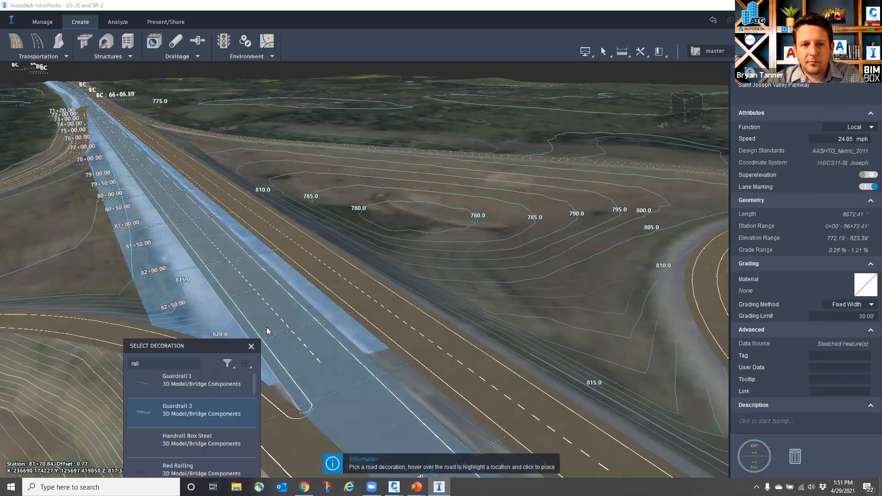
Step: Move the decoration list clear of the road and search it for "guard"
drag(206, 349, 526, 118)
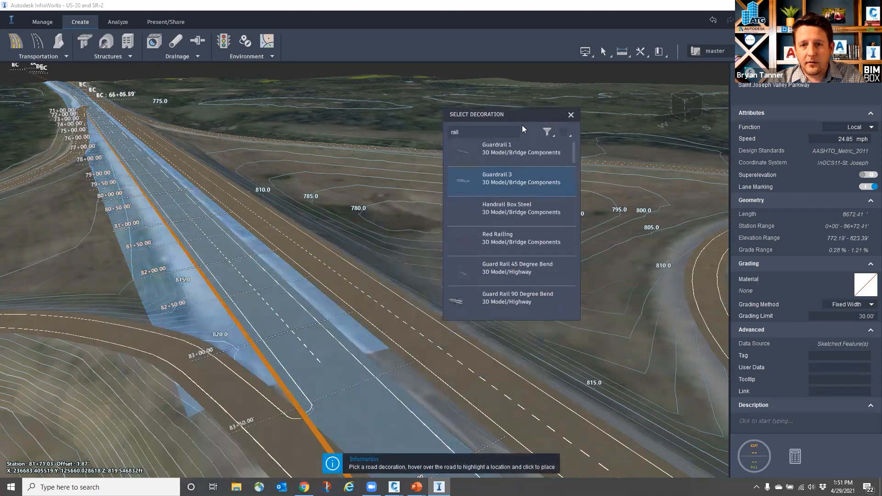
scroll(514, 225, down, 10)
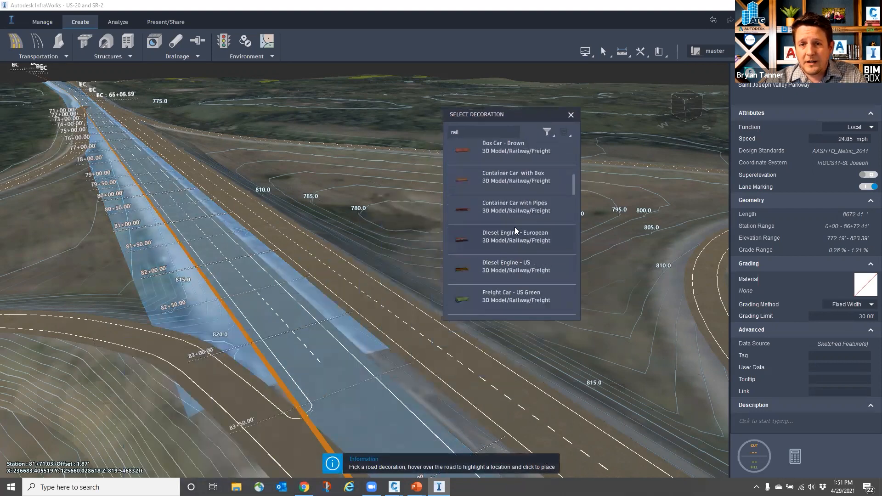
scroll(505, 213, up, 10)
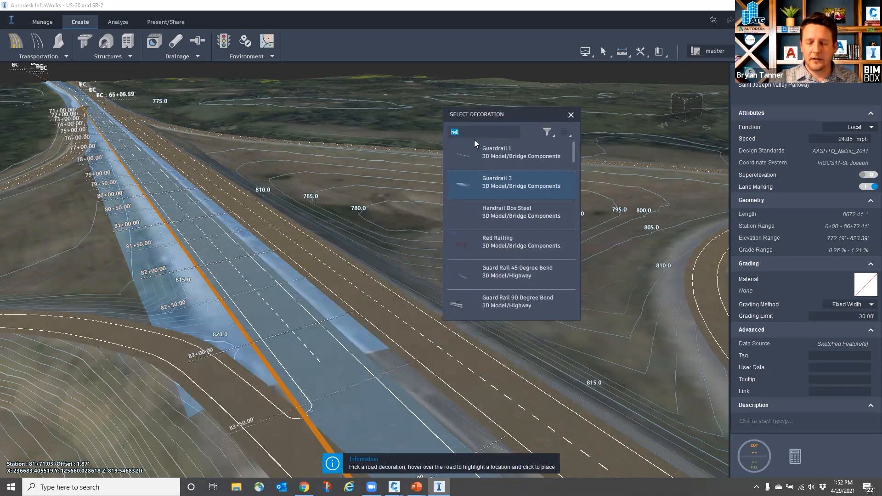
key(BackSpace)
text(guard)
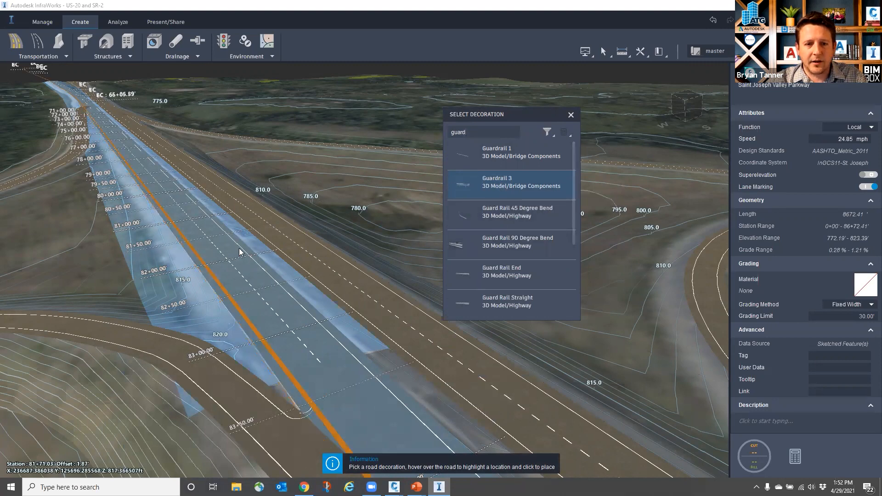
Step: Place the Guardrail 3 decoration along the component road's outer edge and inspect its run past the ramp
scroll(179, 227, up, 3)
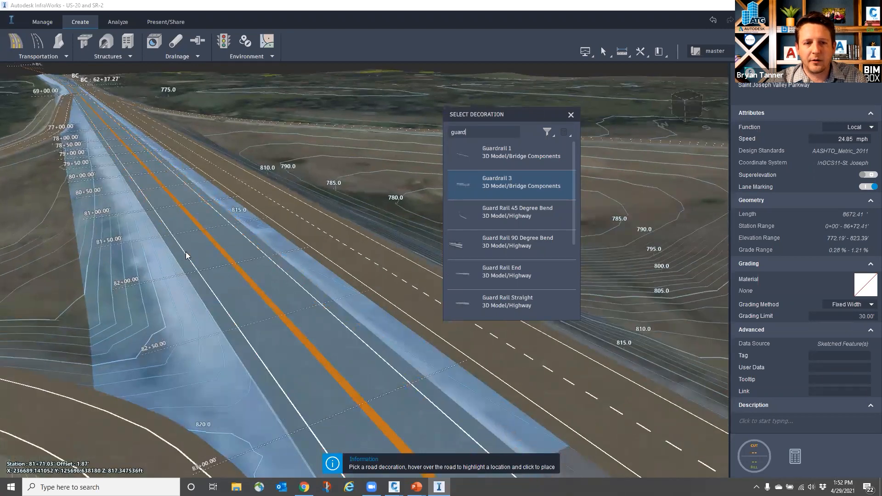
click(171, 254)
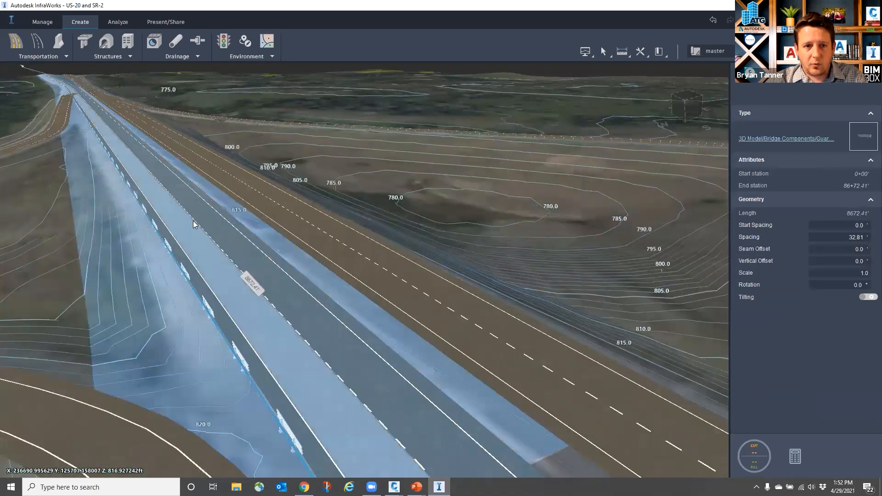
scroll(205, 165, down, 3)
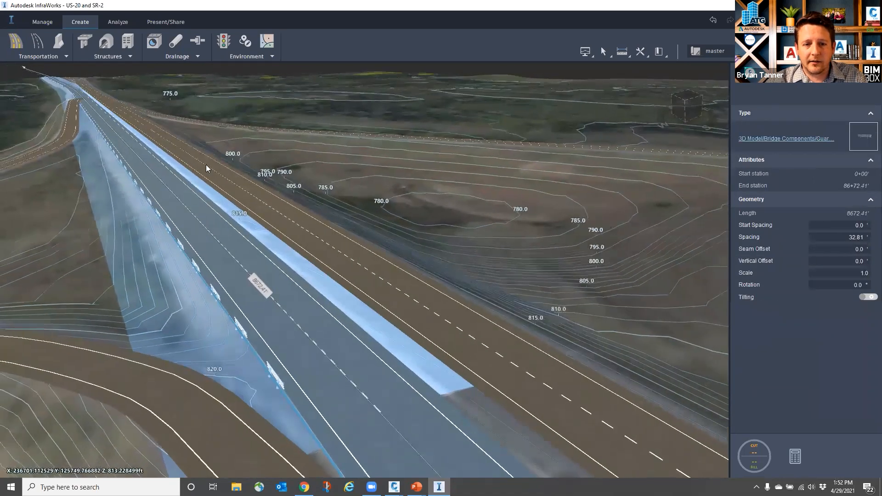
scroll(207, 162, down, 5)
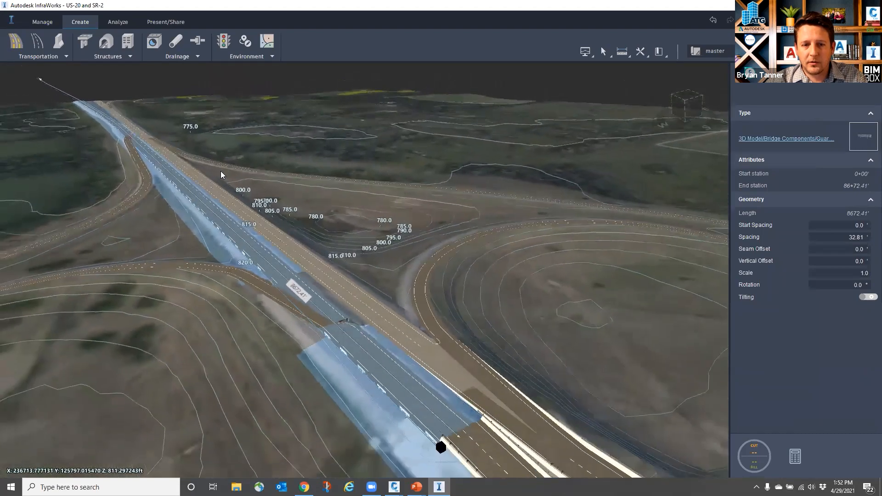
scroll(274, 296, up, 3)
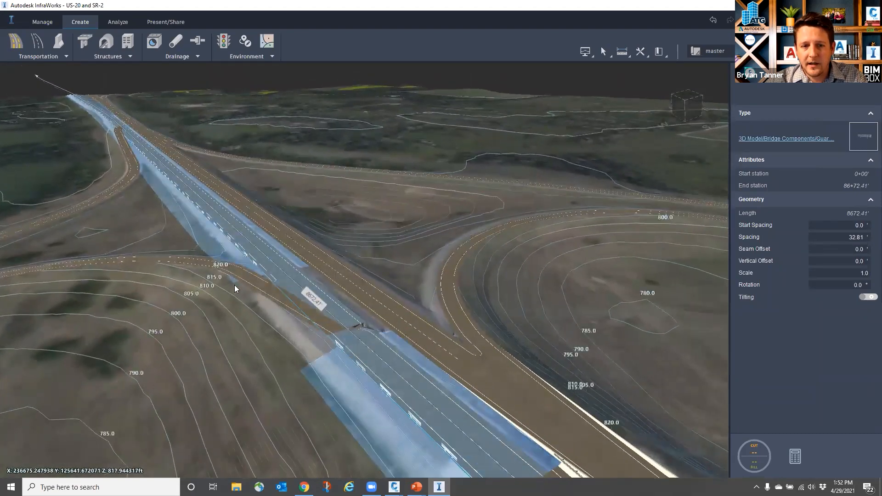
scroll(273, 299, down, 1)
scroll(273, 298, up, 3)
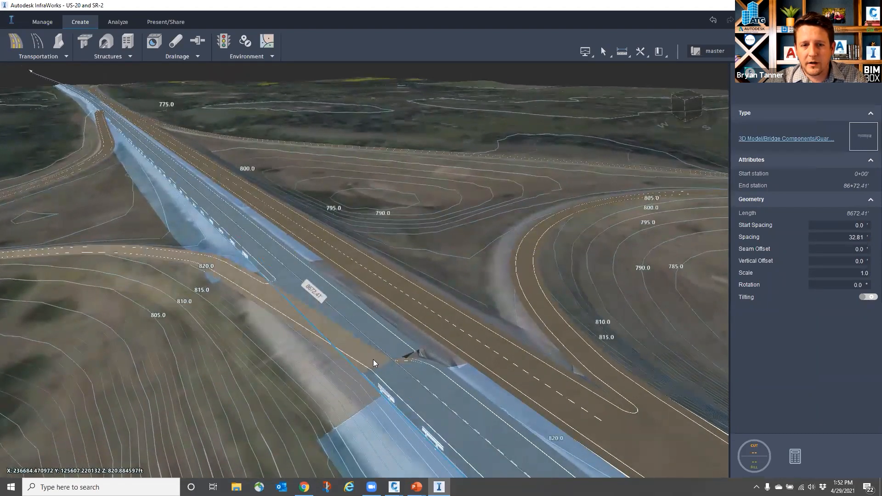
scroll(312, 335, down, 1)
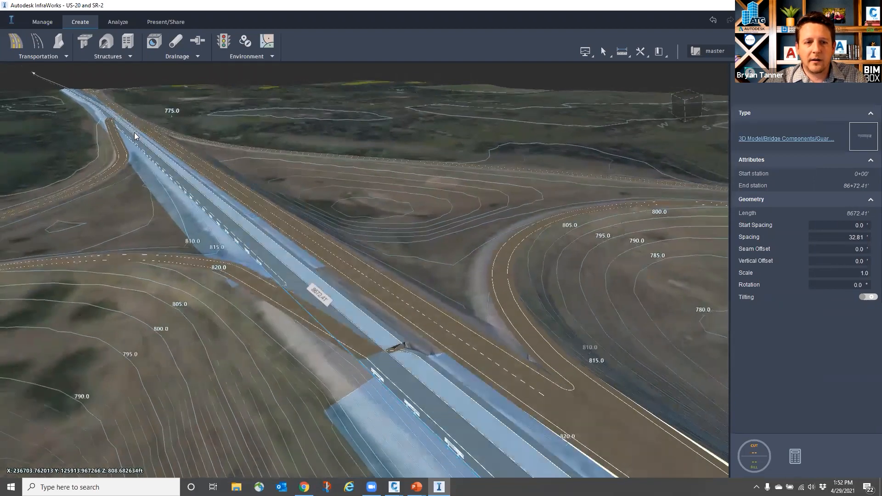
Step: Examine the guardrail's run along the component road's outer edge past the ramps
scroll(195, 255, up, 2)
scroll(166, 214, down, 1)
scroll(168, 213, up, 2)
middle_drag(169, 213, 167, 260)
middle_drag(150, 155, 187, 222)
mouse_move(149, 192)
middle_down()
mouse_move(145, 224)
mouse_move(176, 265)
mouse_move(139, 196)
middle_up()
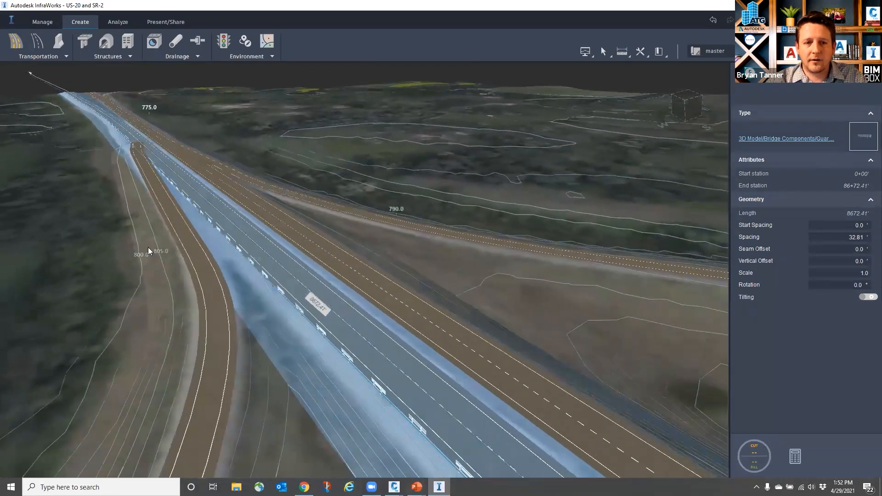
scroll(151, 138, down, 2)
scroll(237, 207, down, 2)
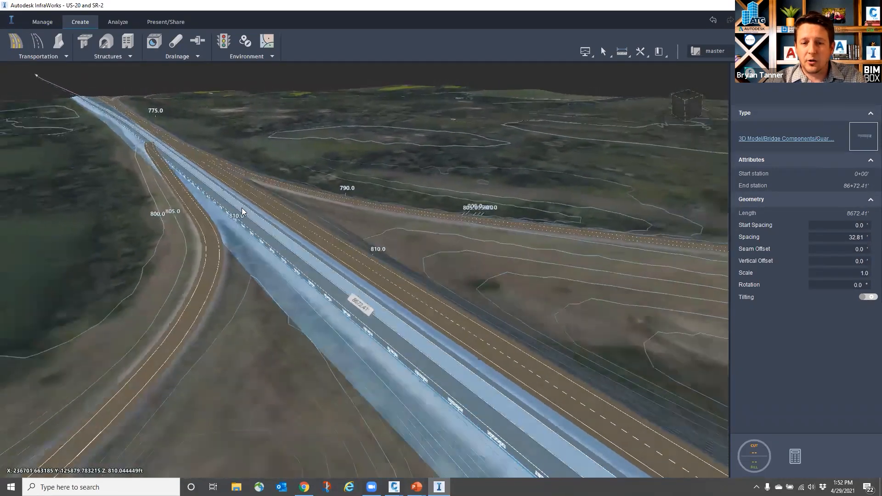
scroll(190, 148, down, 3)
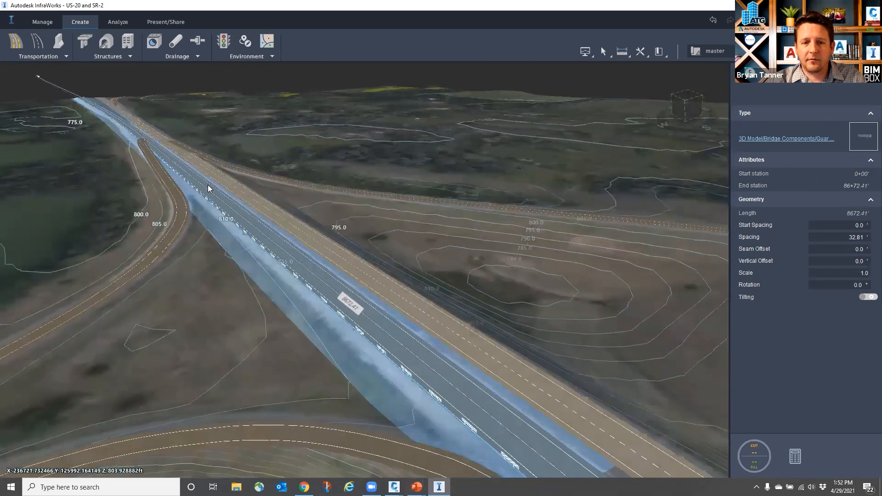
Step: Shorten the outer guardrail by moving its near end back before the ramp, to about station 83+14
scroll(439, 415, down, 5)
drag(473, 420, 339, 312)
scroll(340, 317, up, 5)
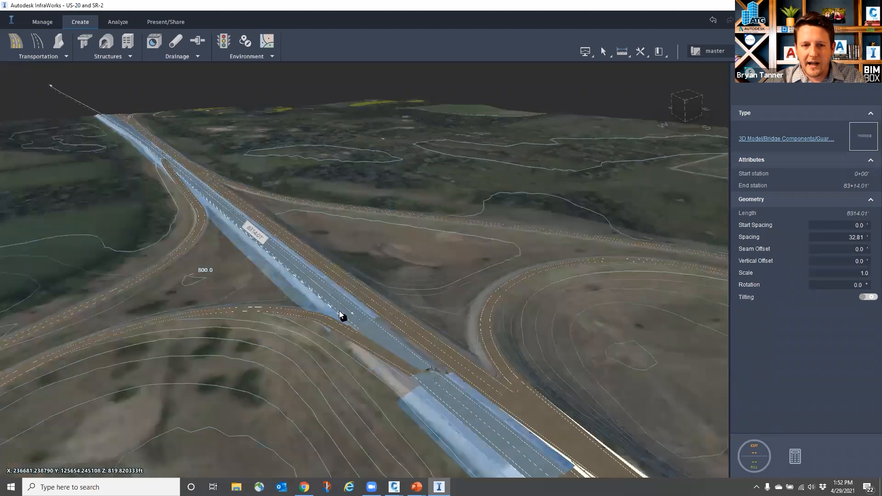
scroll(354, 359, up, 3)
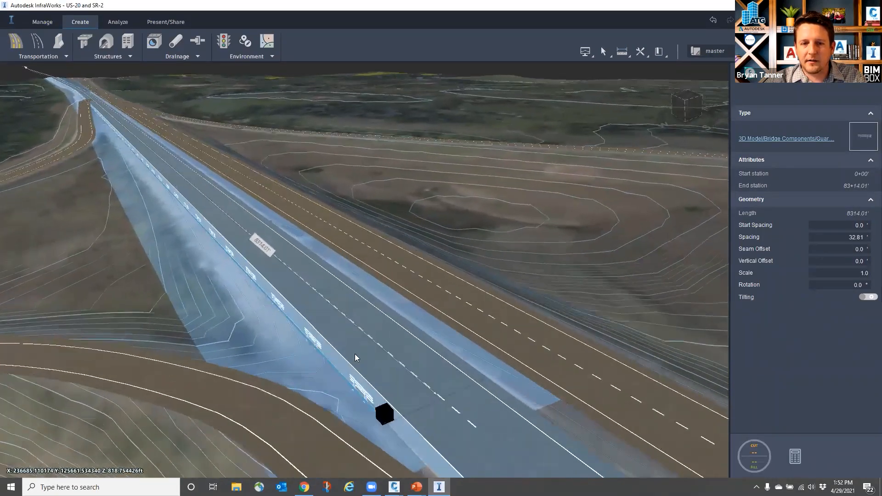
Step: Select the shortened guardrail and set its spacing to 10 ft
drag(413, 395, 309, 234)
scroll(309, 244, up, 3)
middle_drag(314, 289, 363, 447)
middle_drag(367, 294, 383, 360)
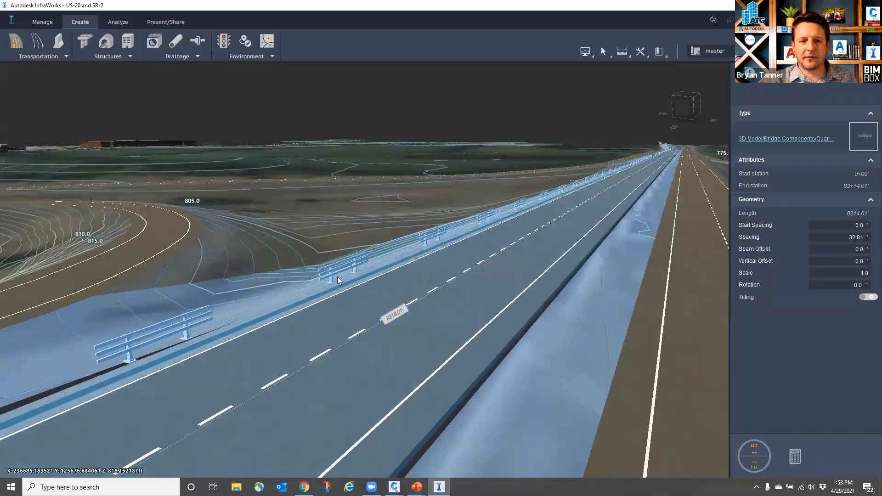
click(330, 267)
click(330, 266)
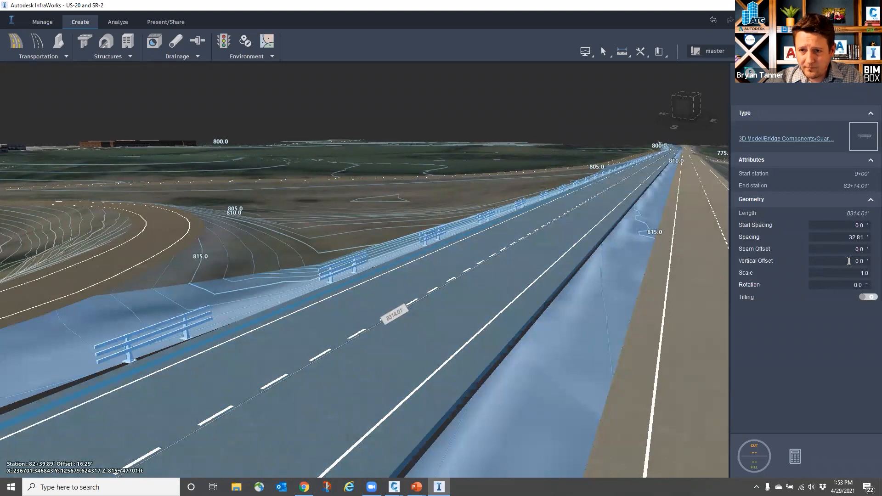
click(850, 237)
text(10)
key(Return)
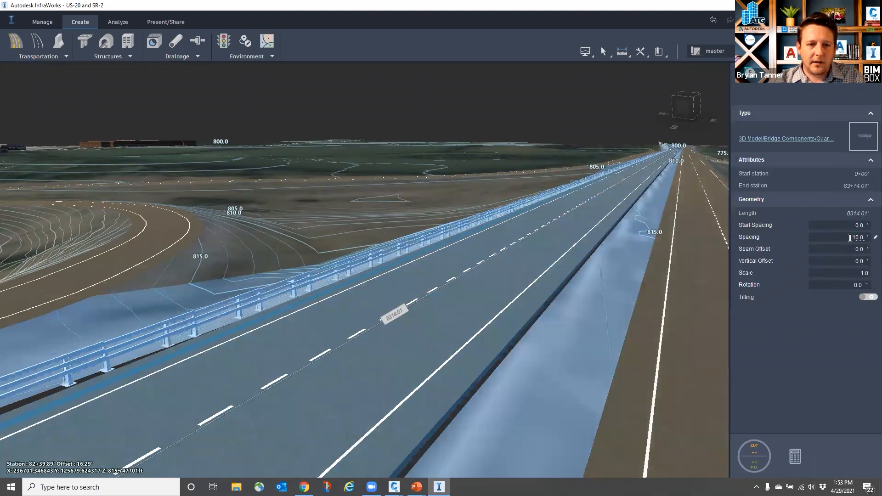
Step: Set the outer guardrail's spacing to 13 ft
middle_drag(208, 318, 271, 333)
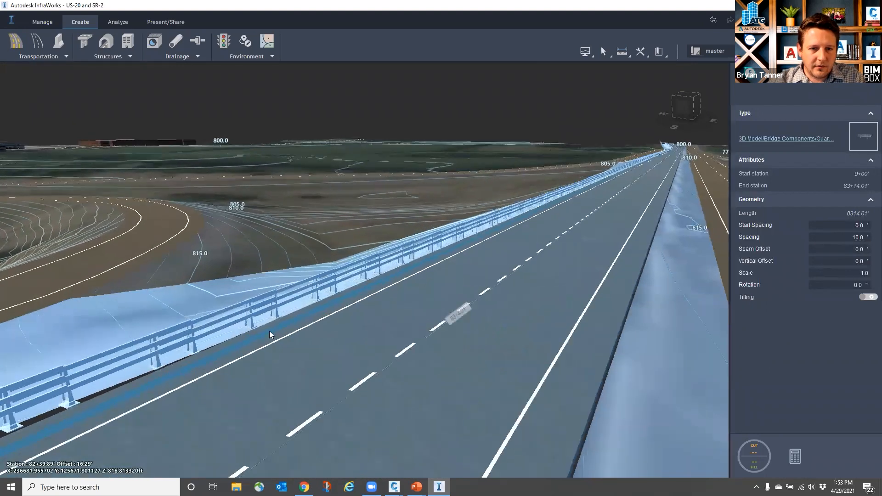
click(850, 239)
text(13)
key(Return)
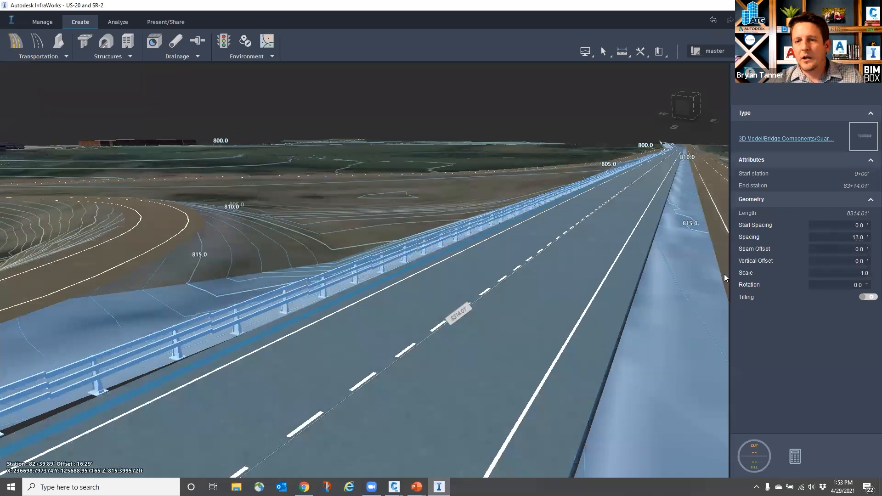
Step: Turn on tilting for the outer guardrail, reselect it and inspect its posts along the road edge
scroll(185, 336, up, 2)
middle_drag(184, 335, 253, 391)
drag(253, 391, 238, 386)
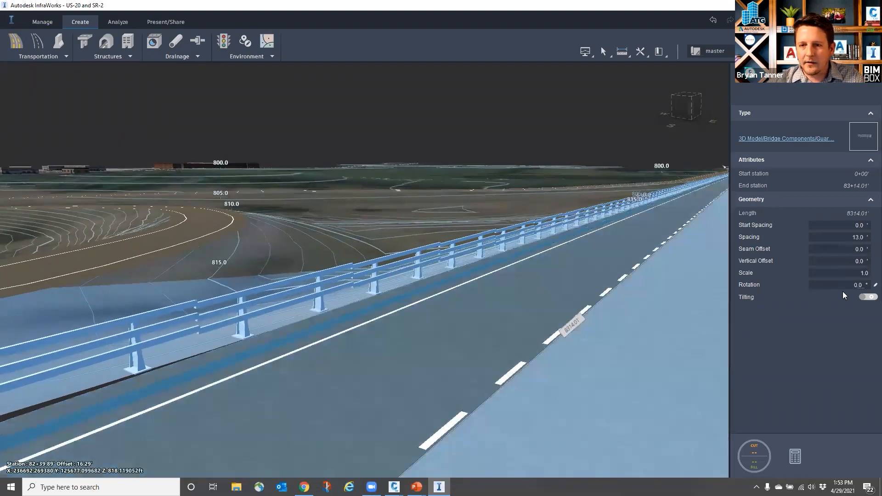
click(868, 298)
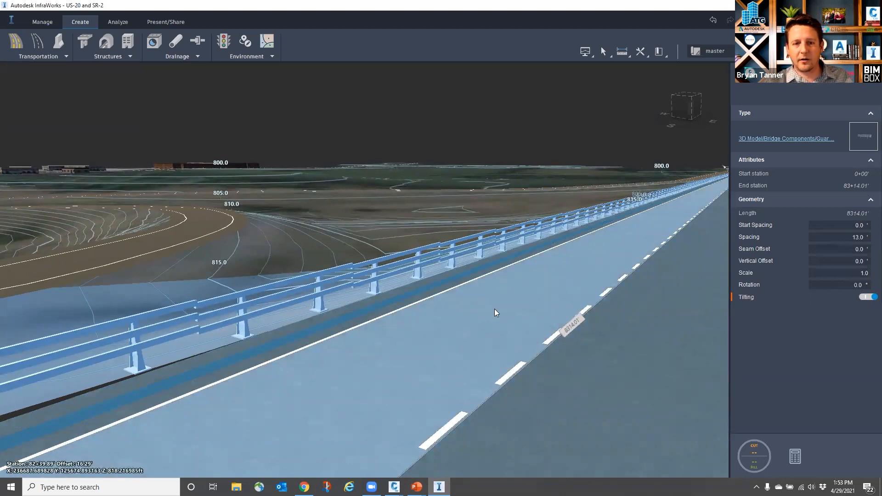
click(440, 304)
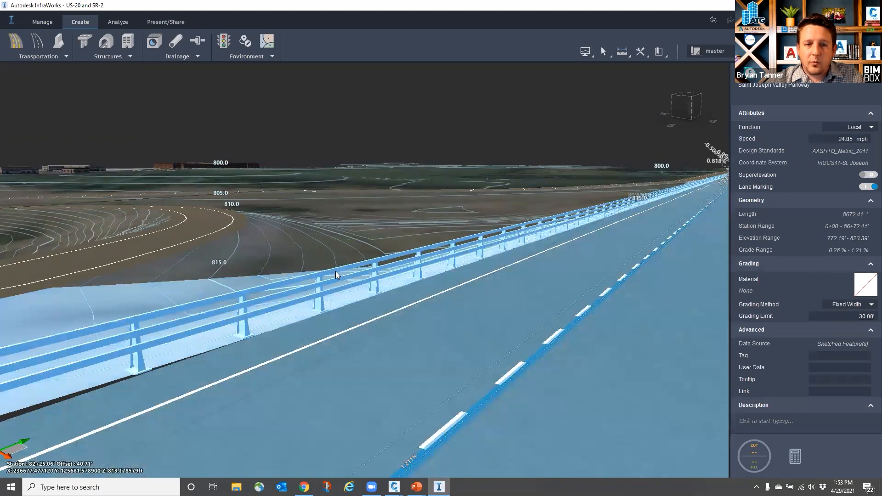
click(335, 273)
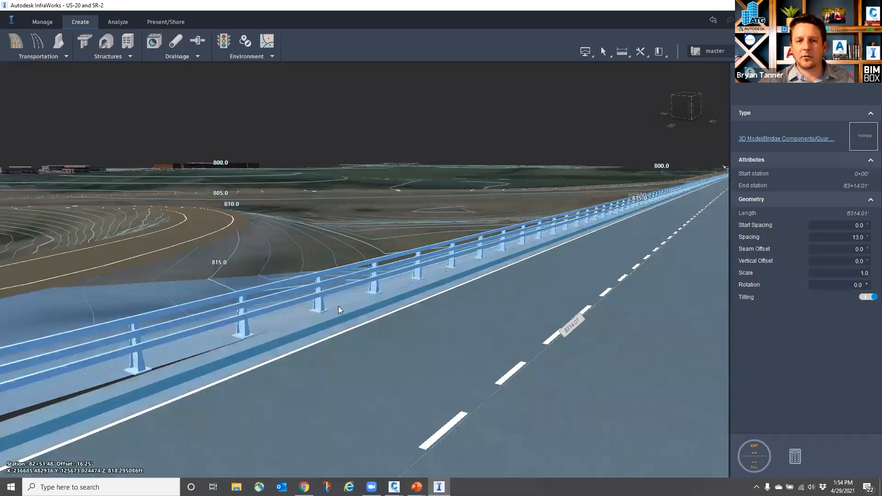
drag(310, 329, 364, 317)
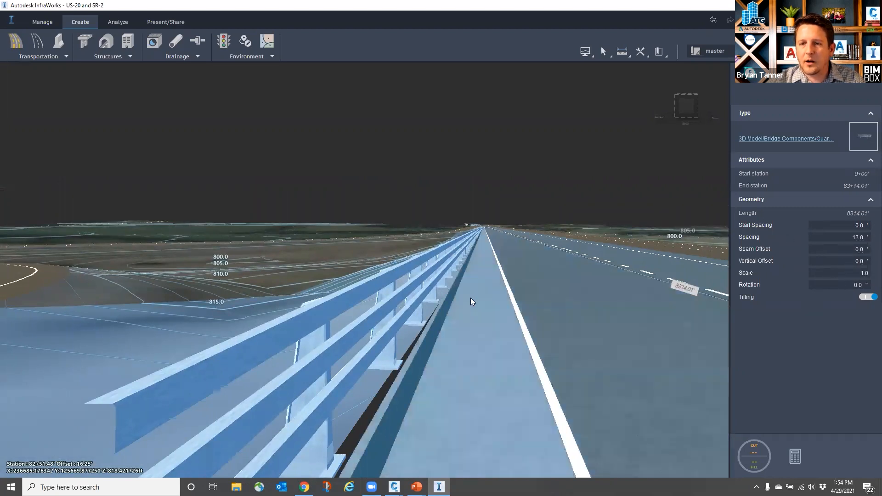
scroll(423, 292, down, 4)
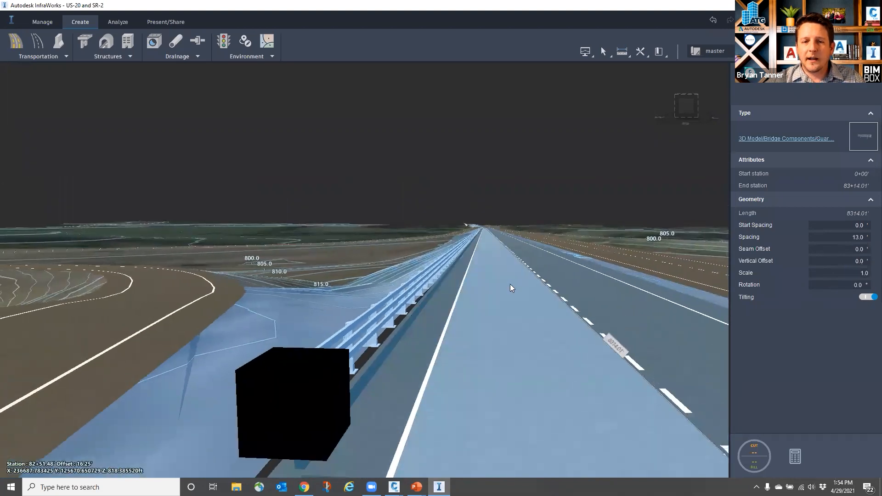
scroll(498, 300, down, 3)
scroll(435, 276, down, 1)
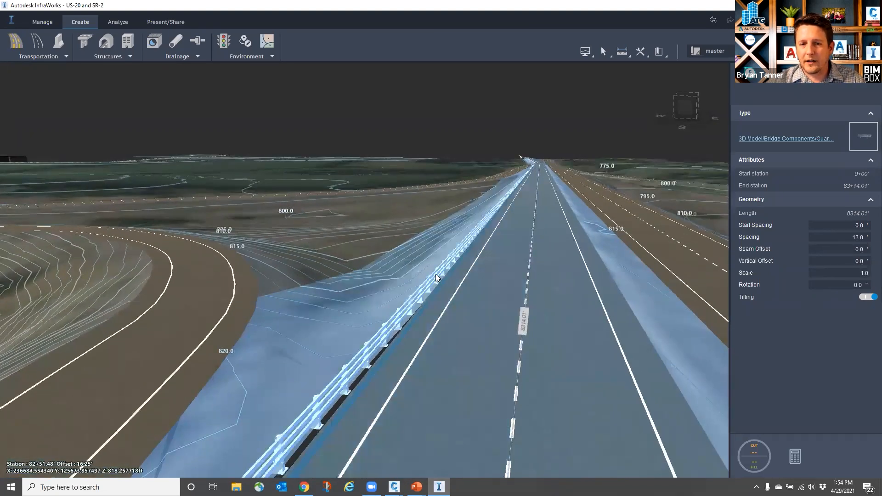
Step: Select the component road and place the Guardrail 3 decoration along its inner edge, beside the parallel road
middle_drag(648, 292, 658, 270)
middle_drag(669, 240, 300, 296)
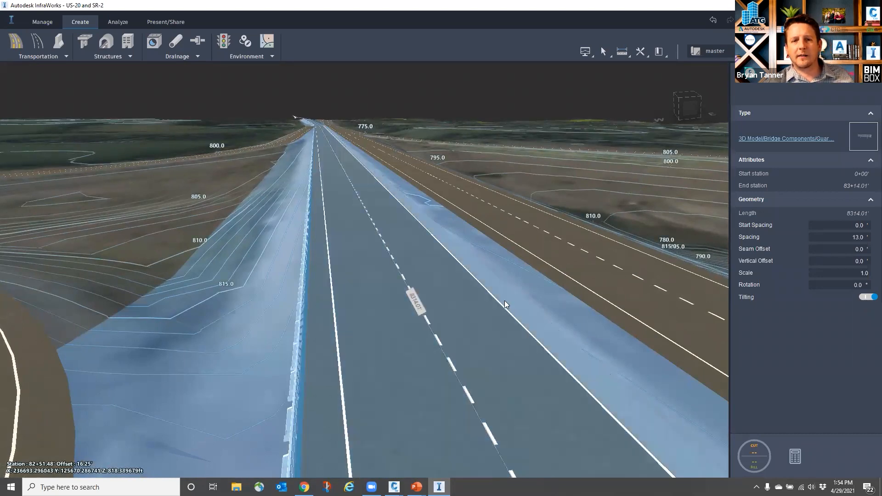
click(475, 308)
right_click(474, 307)
click(433, 307)
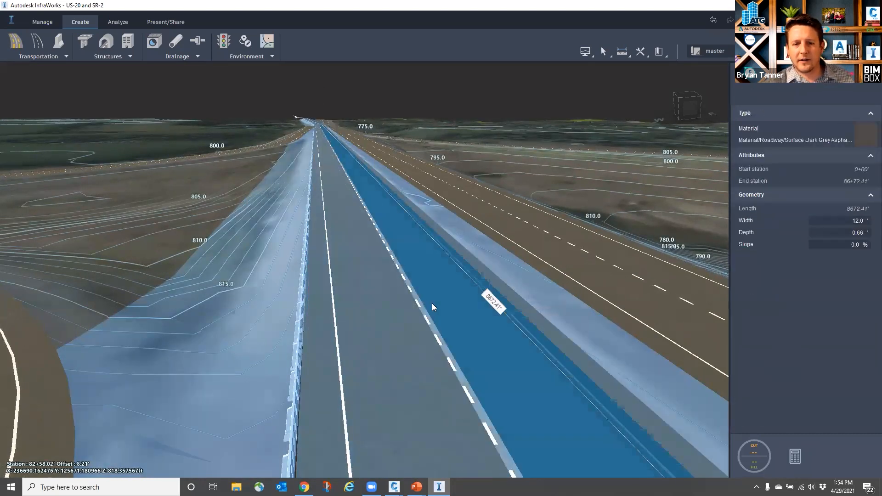
click(411, 295)
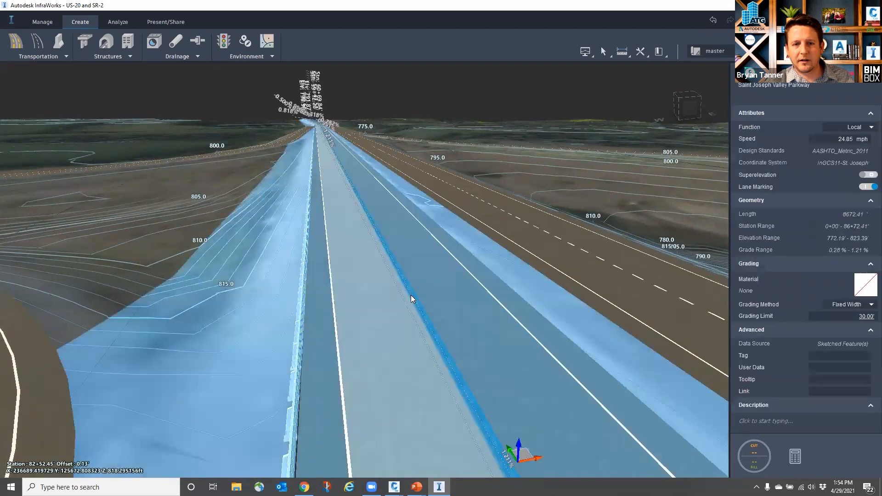
right_click(413, 297)
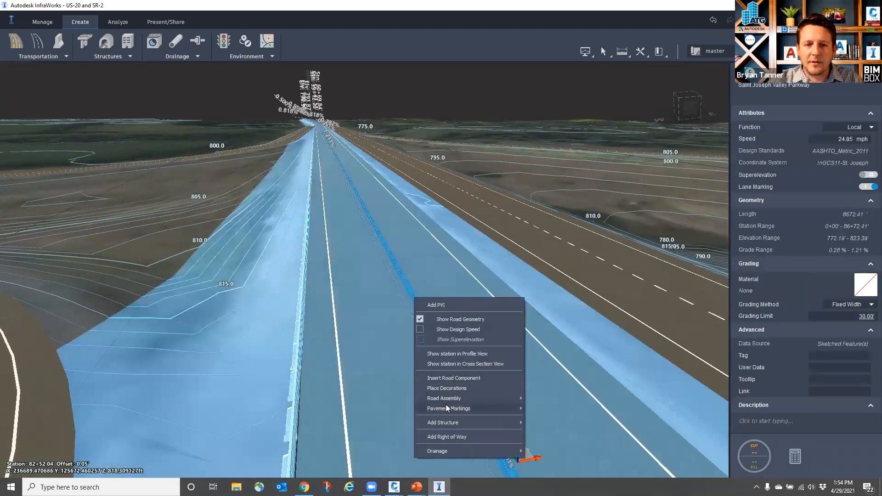
click(455, 388)
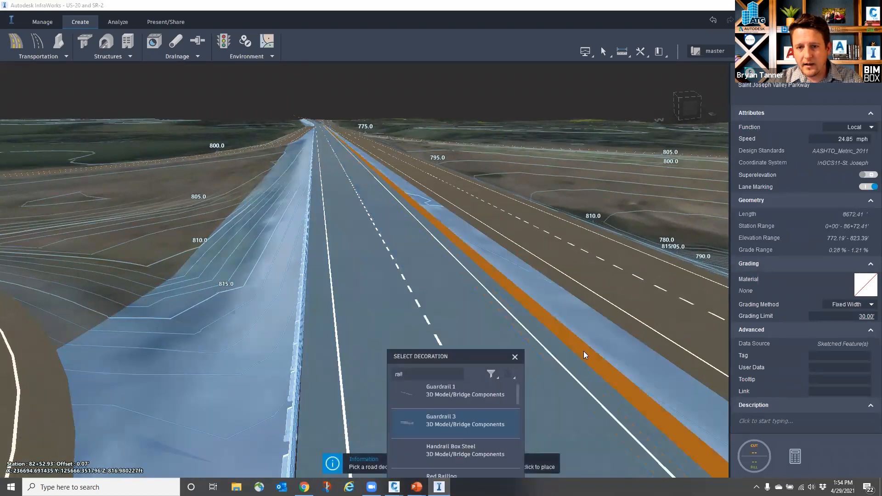
click(584, 351)
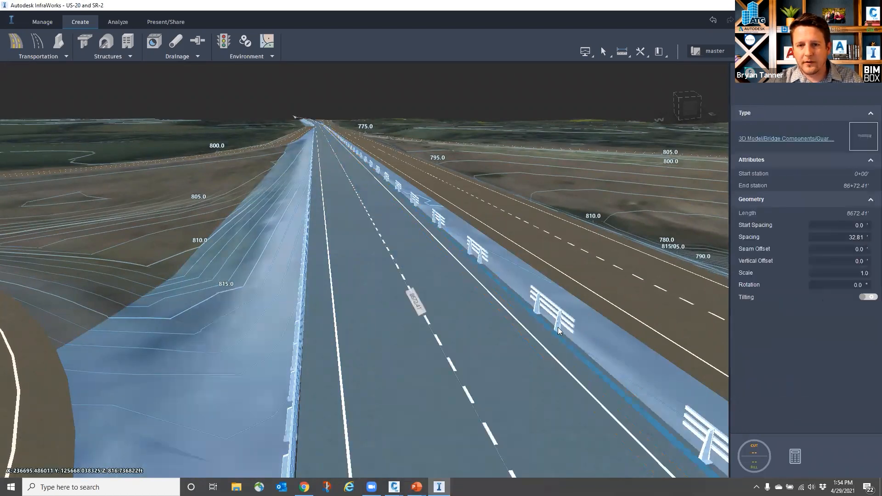
Step: Set the inner guardrail's rotation to 180 degrees and its spacing to 13 ft, and turn on tilting
click(562, 314)
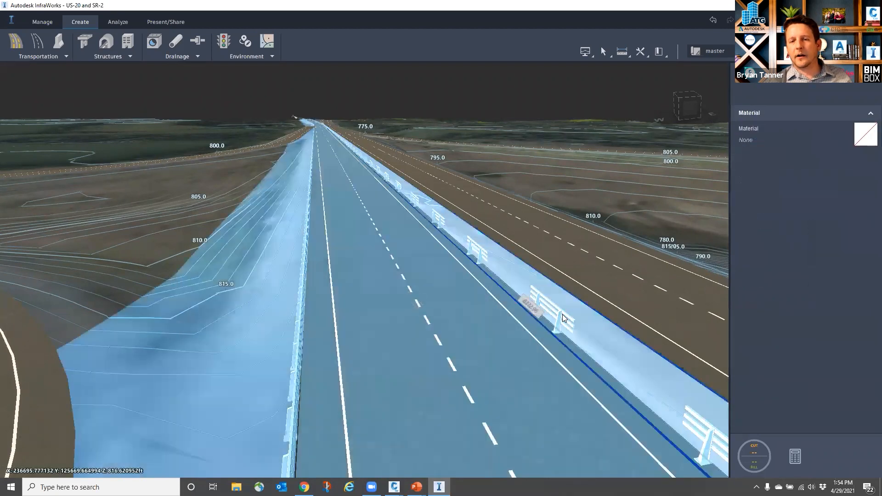
click(559, 325)
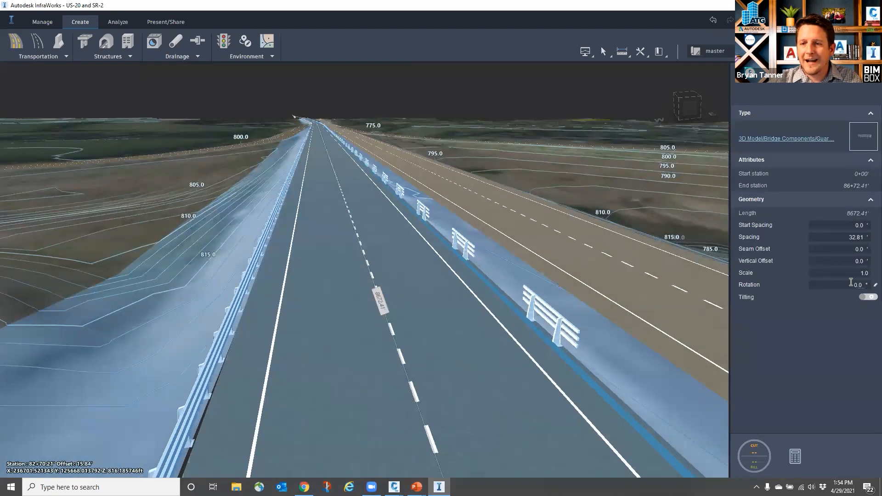
text(180)
key(Return)
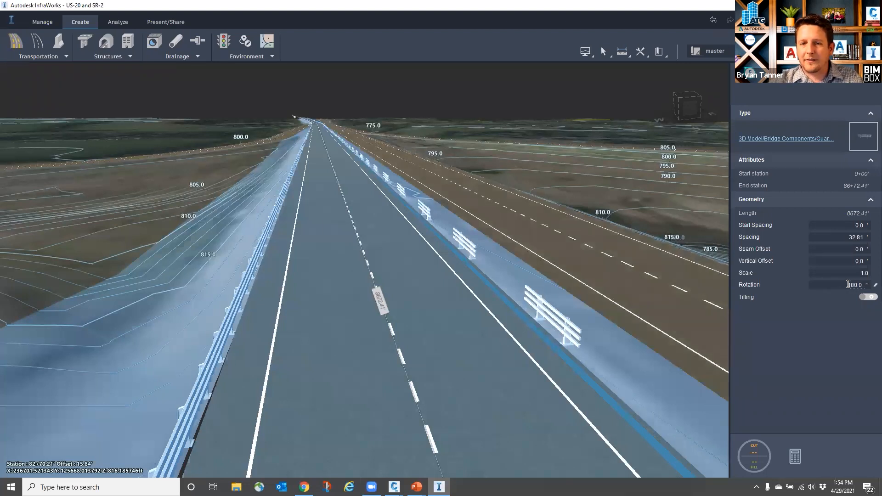
click(848, 238)
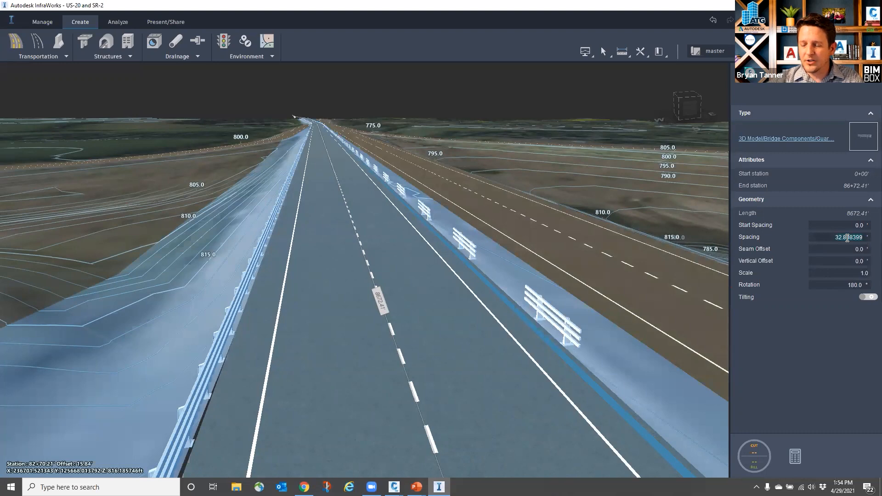
click(869, 297)
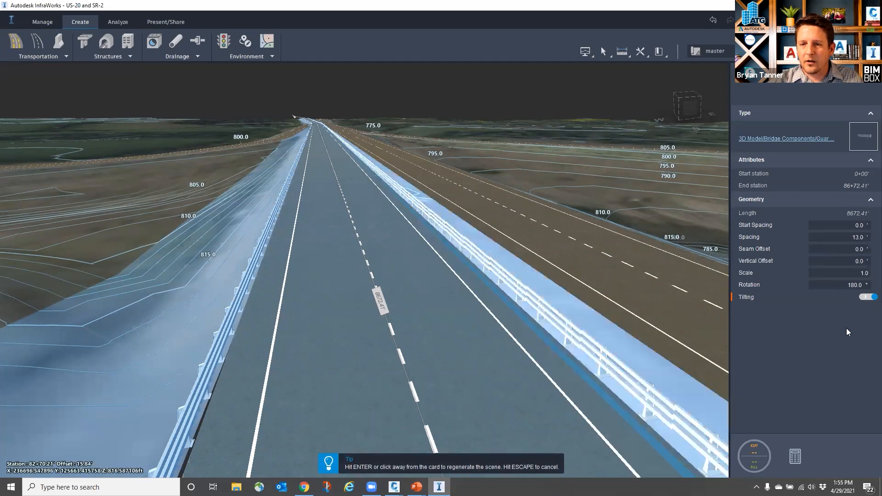
click(465, 311)
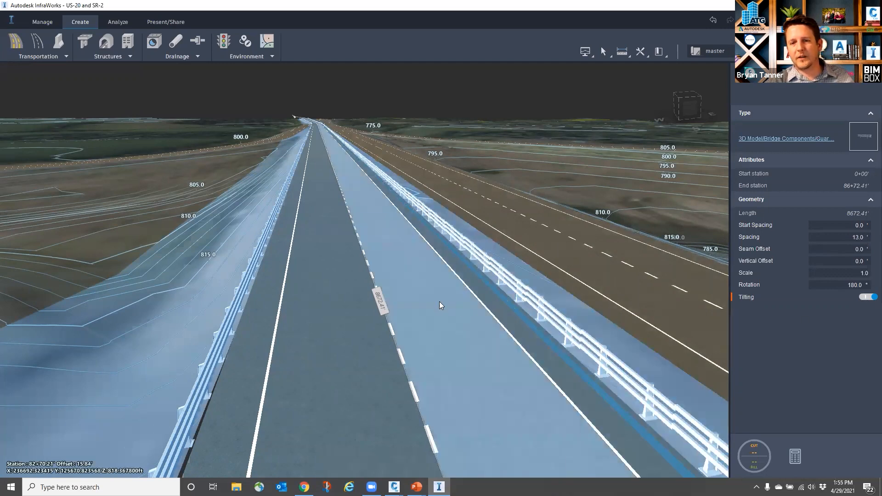
Step: Try to draw a row of trees in the Spruce Tree style along the toe of the highway embankment
middle_drag(325, 275, 373, 246)
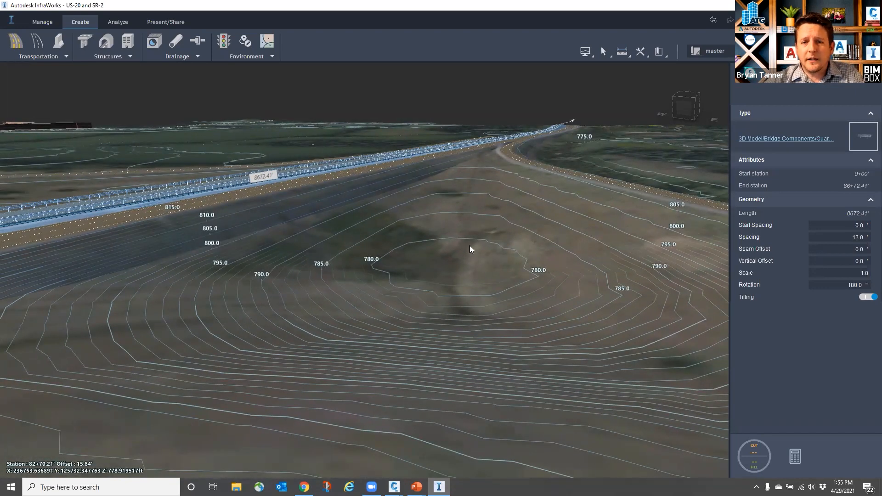
middle_drag(510, 248, 471, 257)
scroll(471, 256, up, 2)
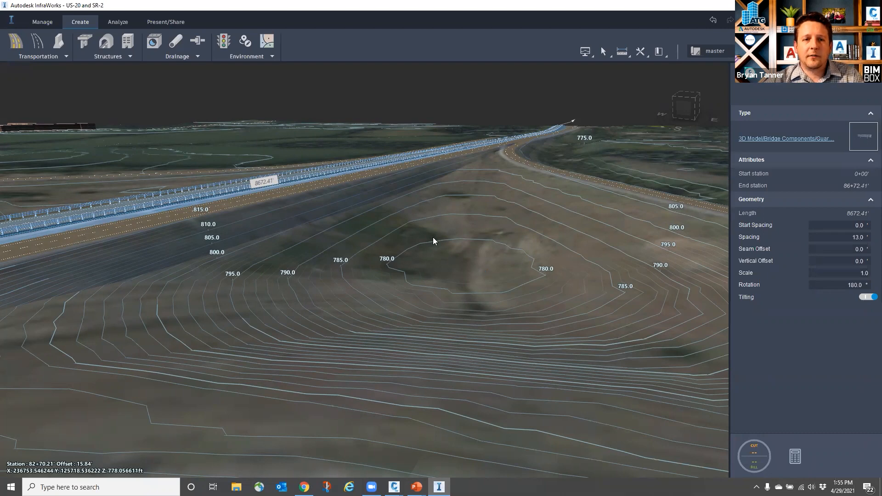
click(256, 59)
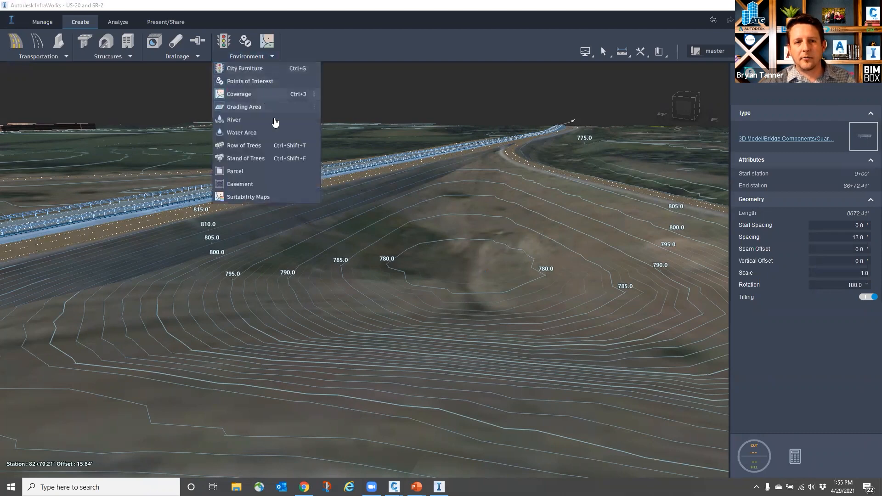
click(257, 146)
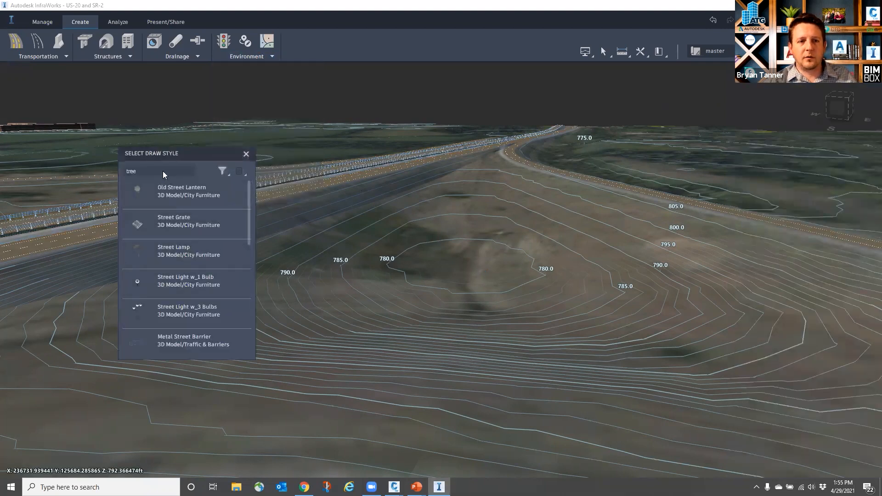
scroll(188, 234, down, 3)
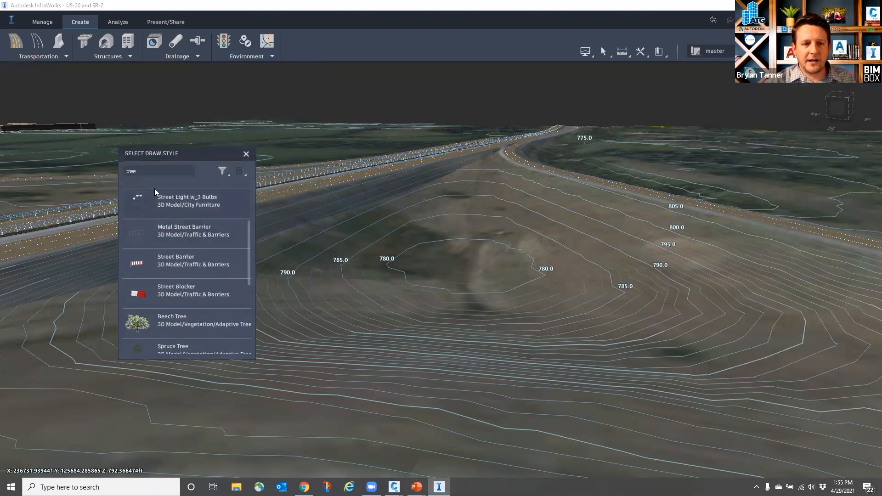
scroll(210, 294, down, 3)
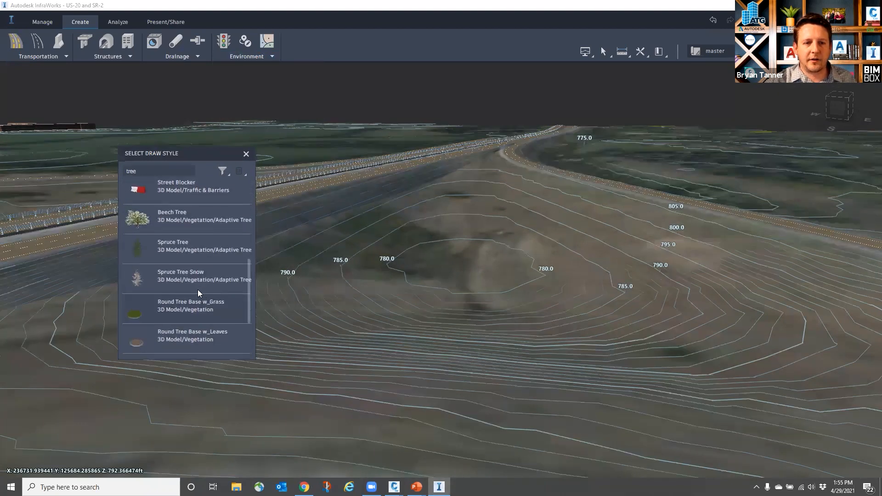
scroll(203, 275, down, 3)
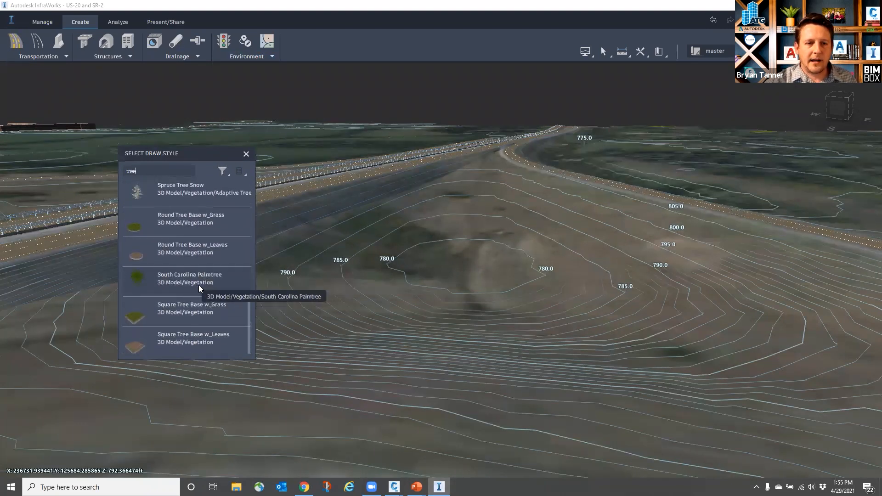
scroll(190, 284, up, 3)
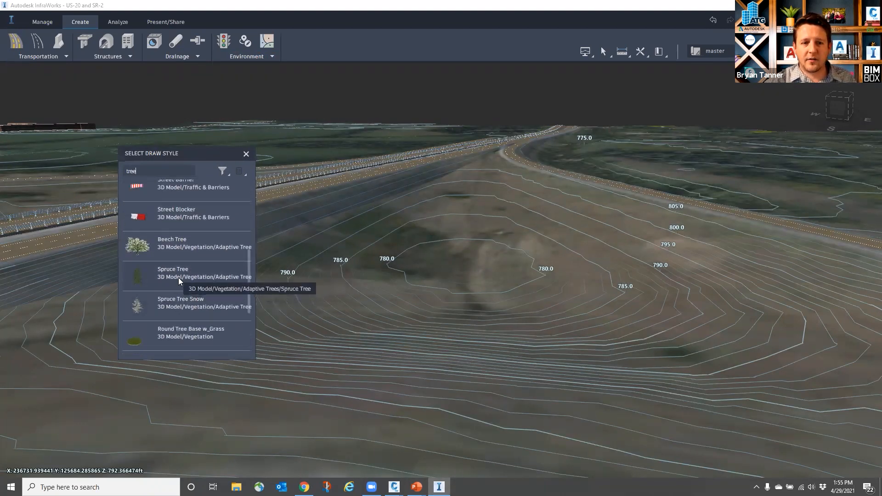
click(178, 278)
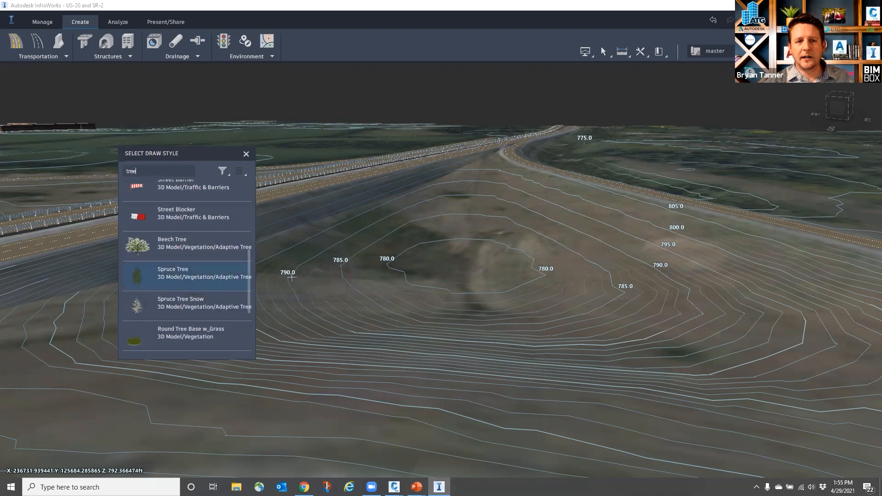
click(453, 173)
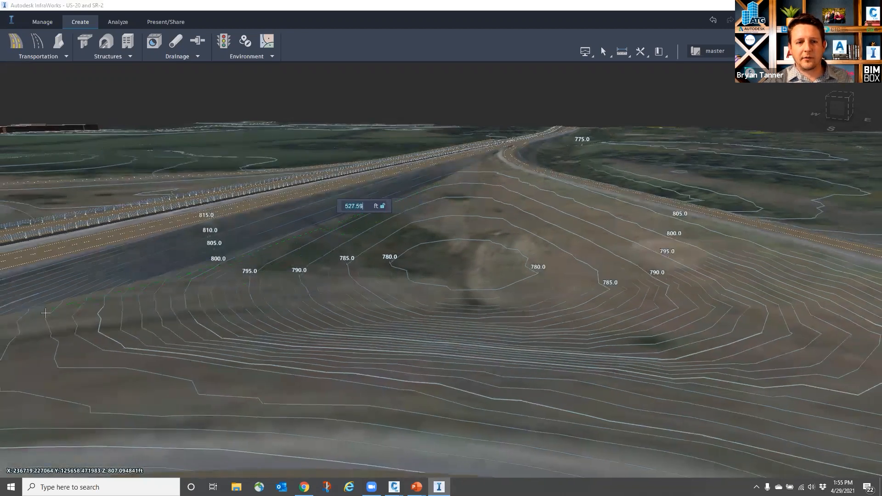
click(41, 303)
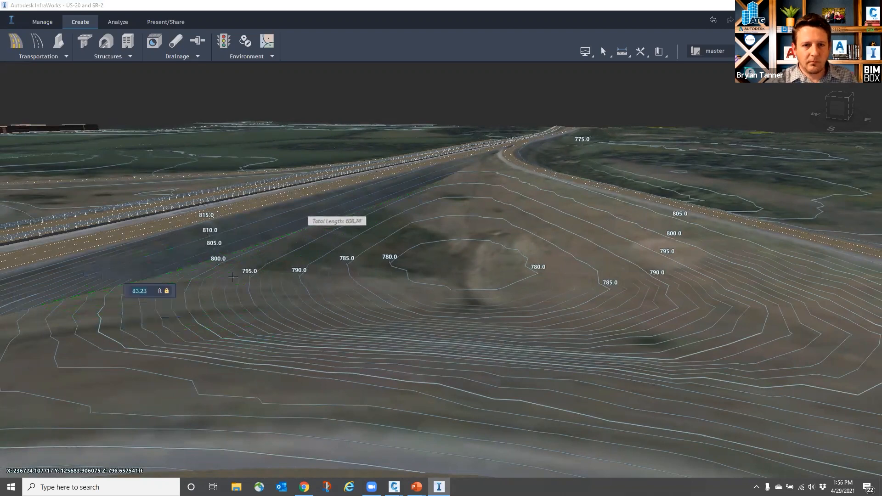
double_click(217, 278)
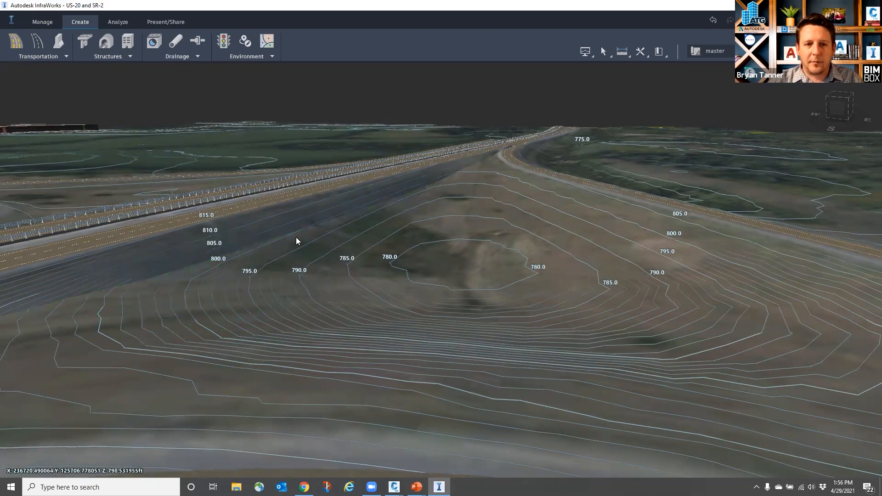
Step: Create a stand of Beech Trees covering about 50,000 sq ft in the low area between the roads, following the 790 contour
drag(327, 246, 312, 243)
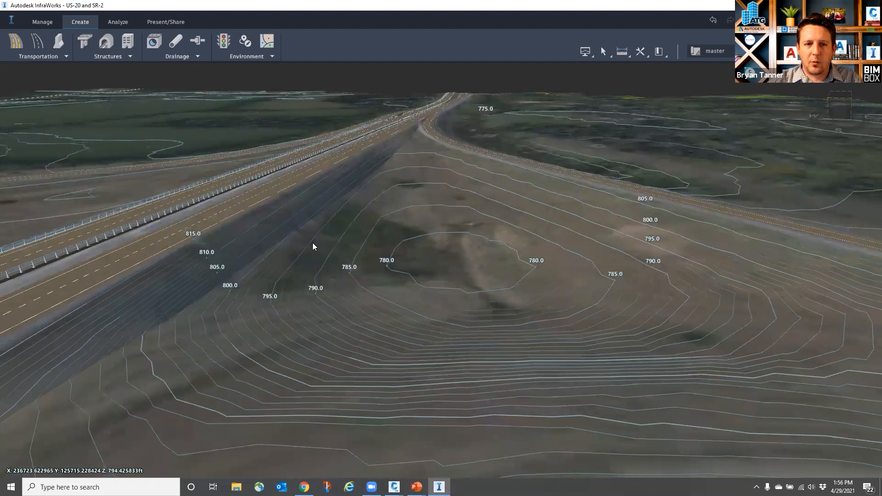
click(252, 57)
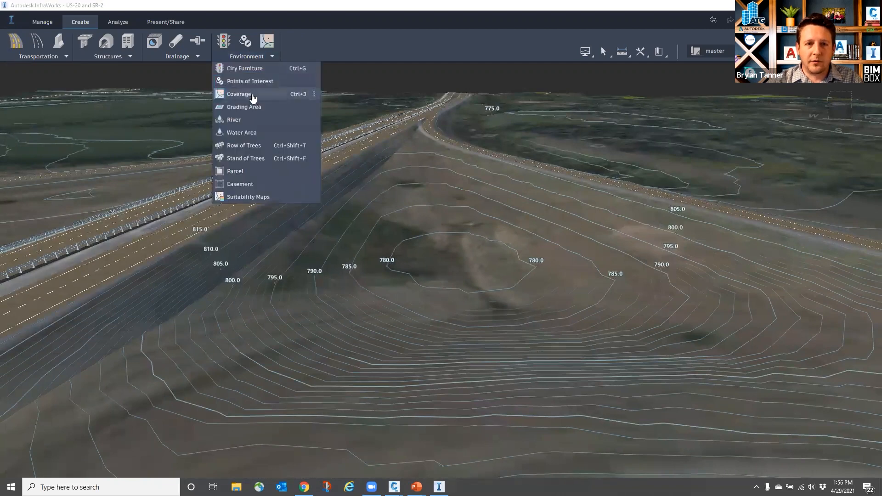
click(243, 160)
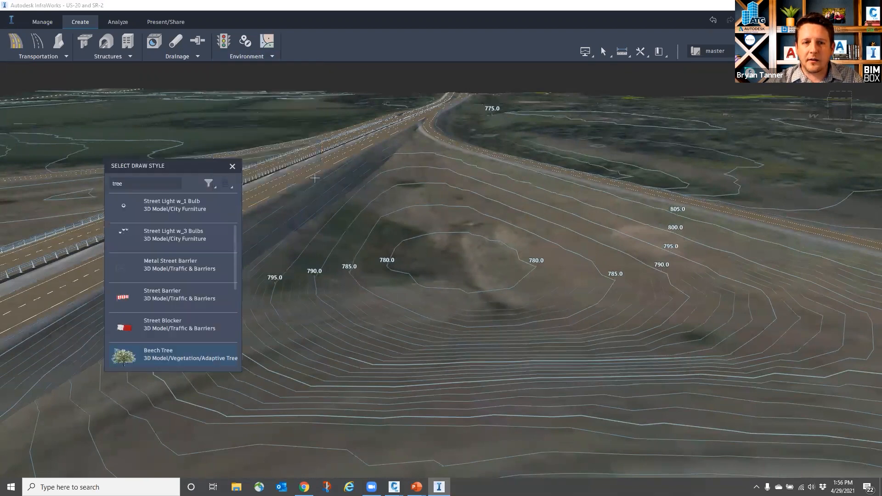
scroll(412, 172, down, 3)
click(411, 172)
click(620, 287)
click(544, 316)
click(407, 321)
click(336, 277)
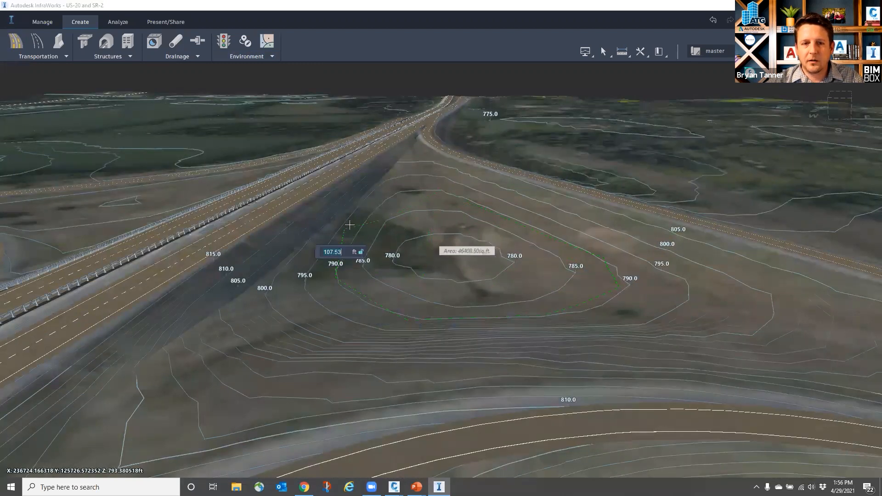
click(400, 187)
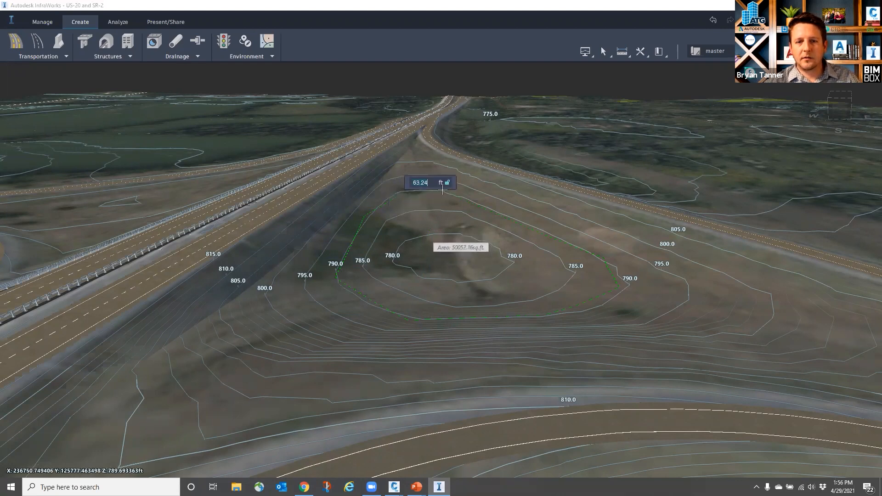
double_click(446, 181)
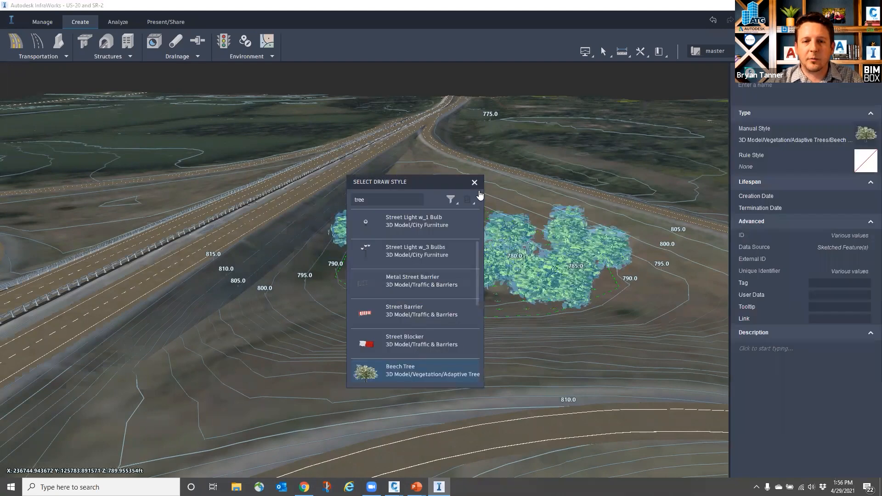
Step: Close the draw style selection and raise the beech stand's density to near the maximum
drag(435, 183, 205, 135)
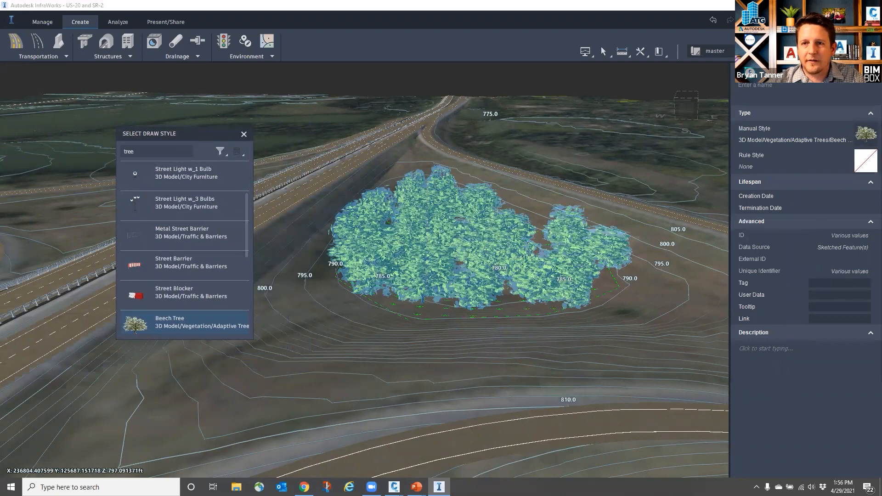
click(243, 134)
click(337, 257)
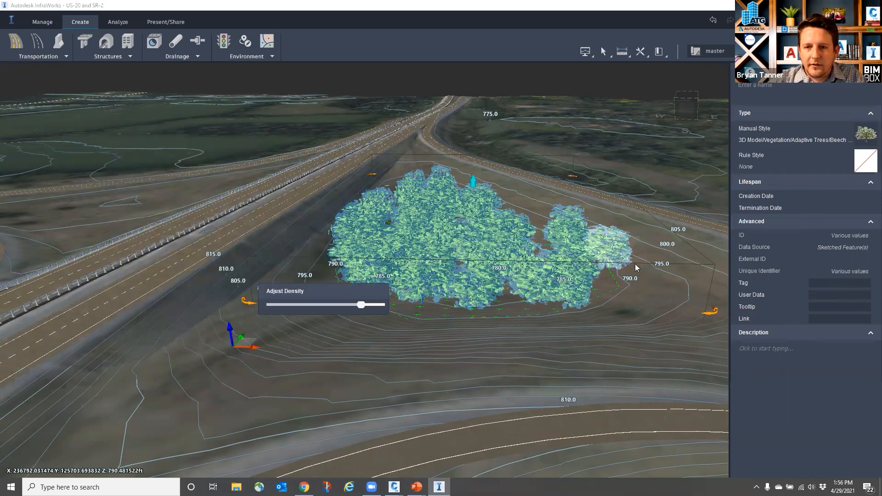
middle_drag(636, 313, 455, 343)
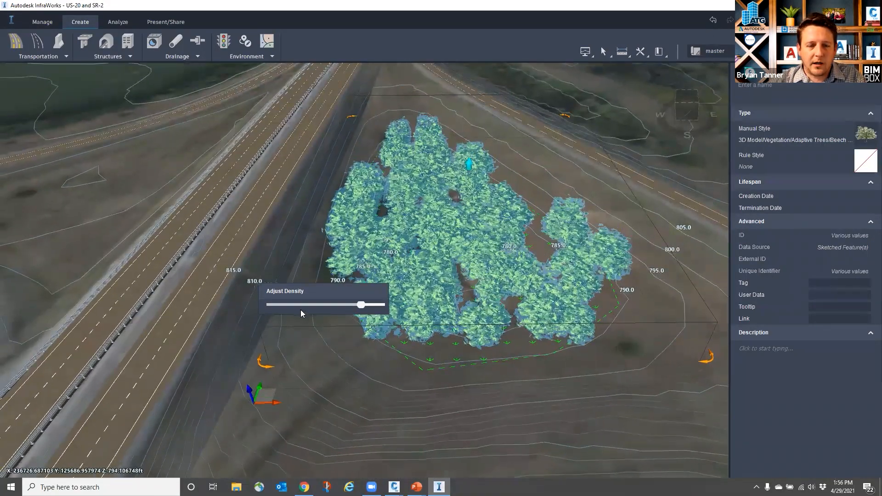
drag(363, 309, 376, 307)
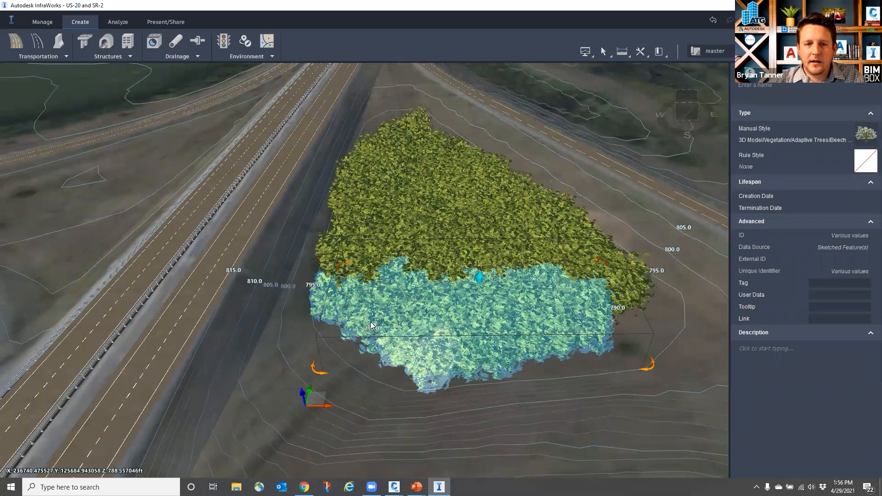
click(371, 376)
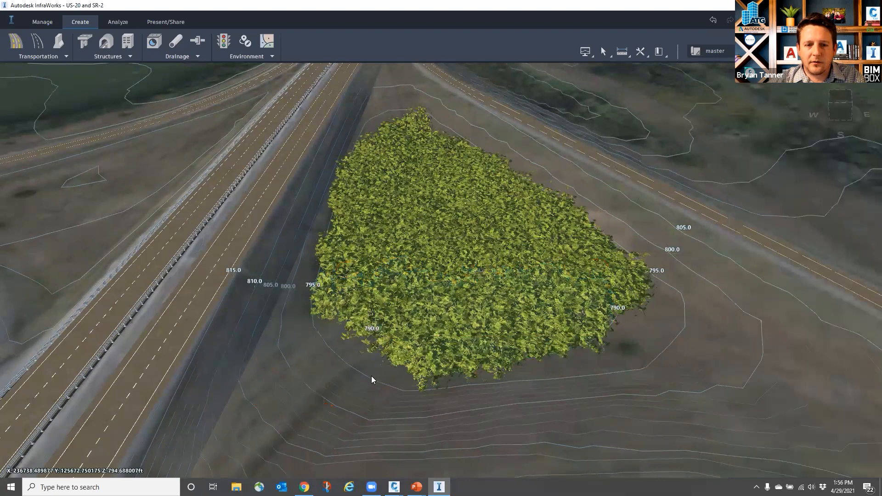
click(439, 322)
click(380, 356)
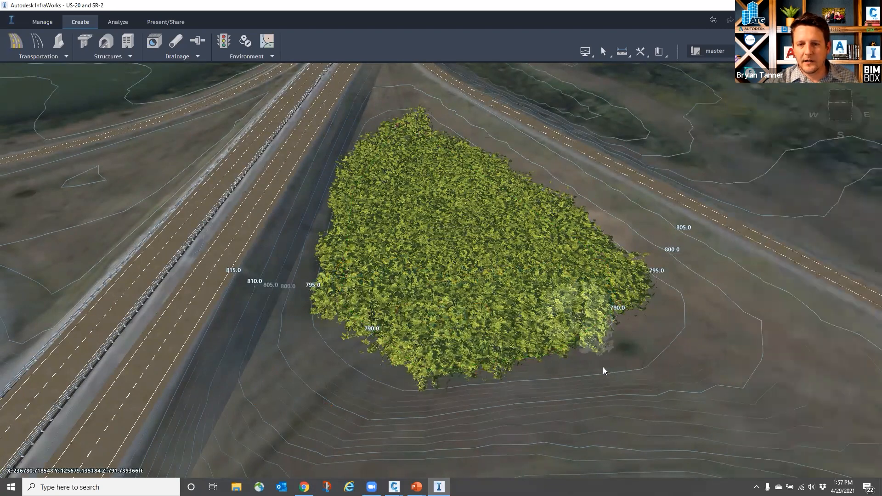
Step: Reopen the beech stand for editing at its boundary and reduce its density to about four fifths of the range
middle_drag(571, 334, 583, 308)
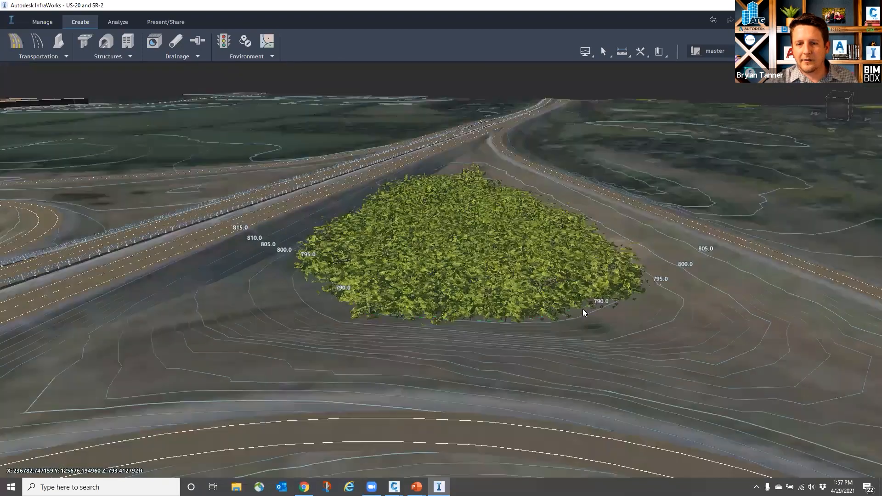
scroll(582, 312, up, 6)
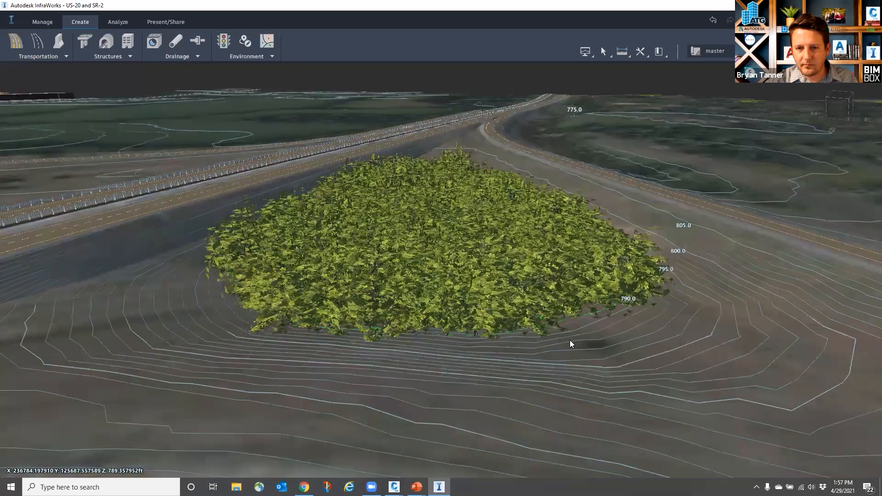
scroll(568, 356, up, 5)
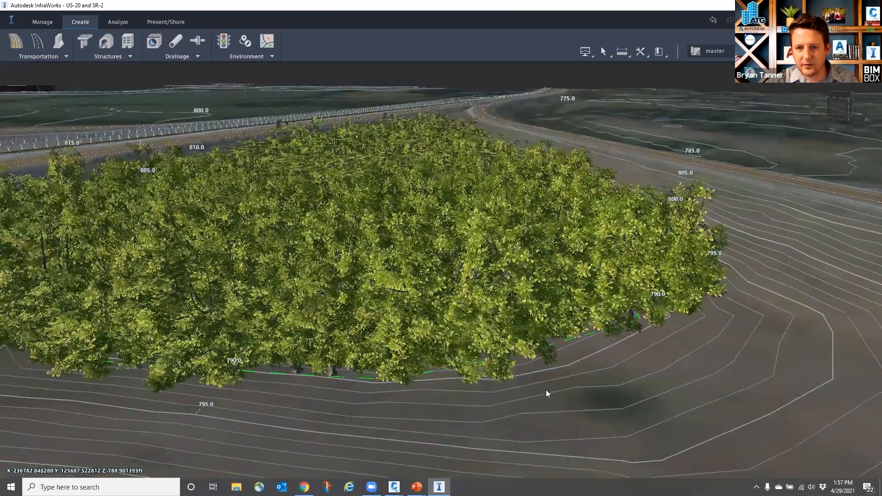
scroll(602, 385, up, 2)
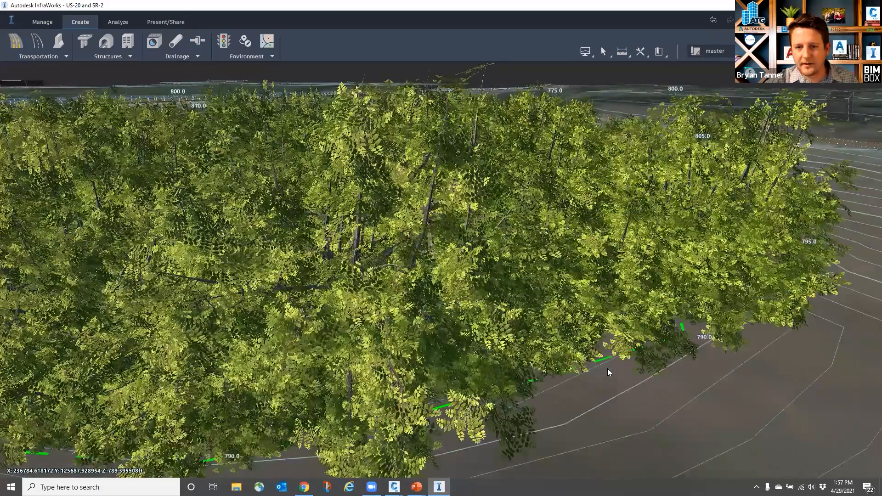
scroll(608, 369, up, 5)
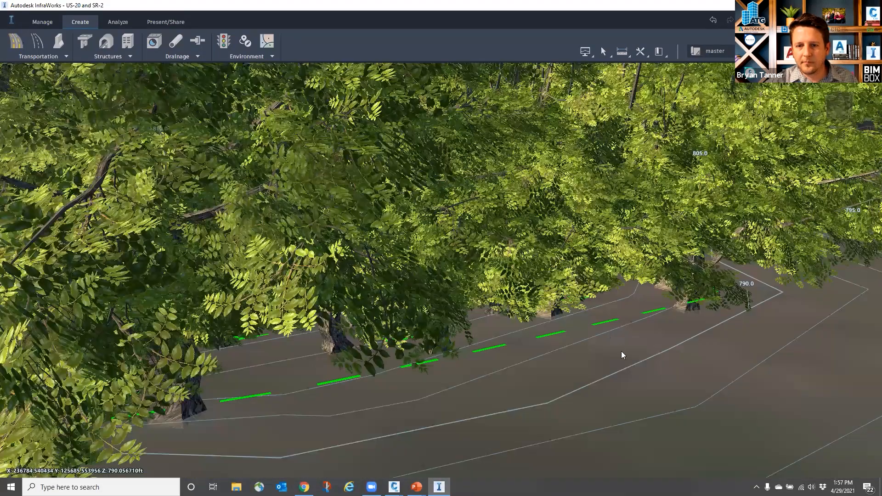
double_click(622, 352)
scroll(606, 367, down, 5)
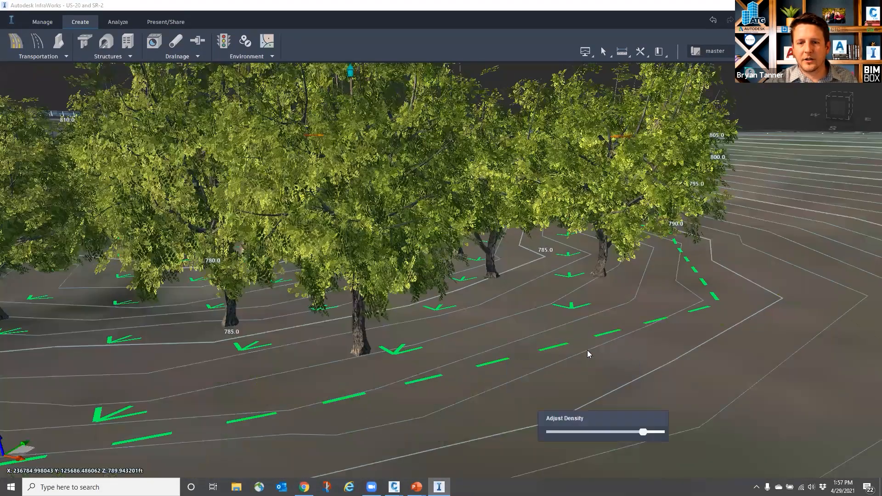
scroll(618, 316, down, 5)
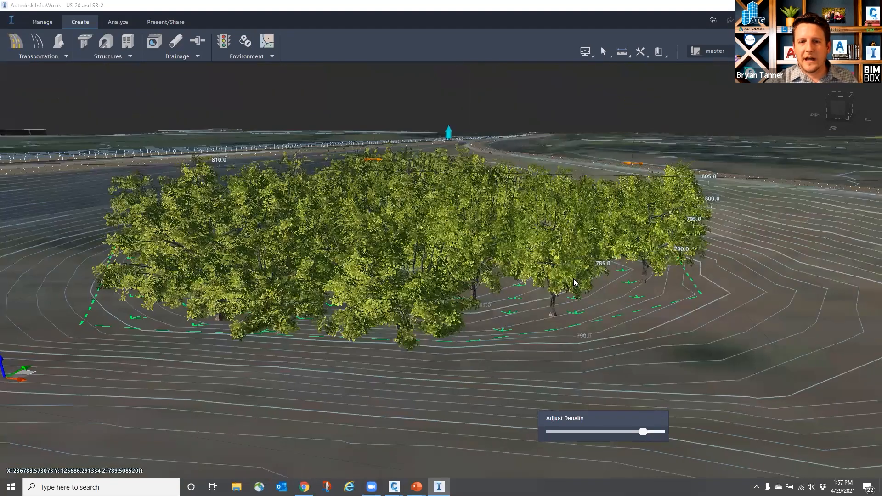
scroll(347, 311, down, 4)
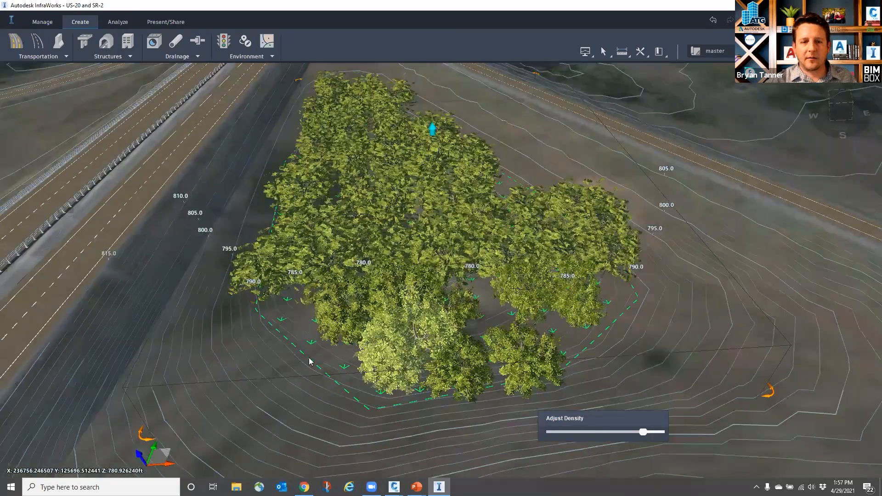
click(311, 365)
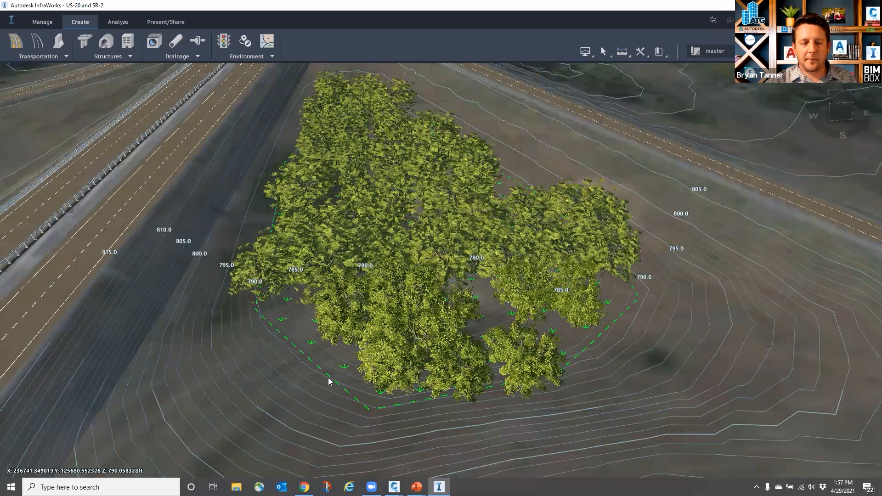
Step: Thin the beech stand to about half density, and finally set it to about three quarters of the density range
click(302, 355)
drag(306, 401, 285, 401)
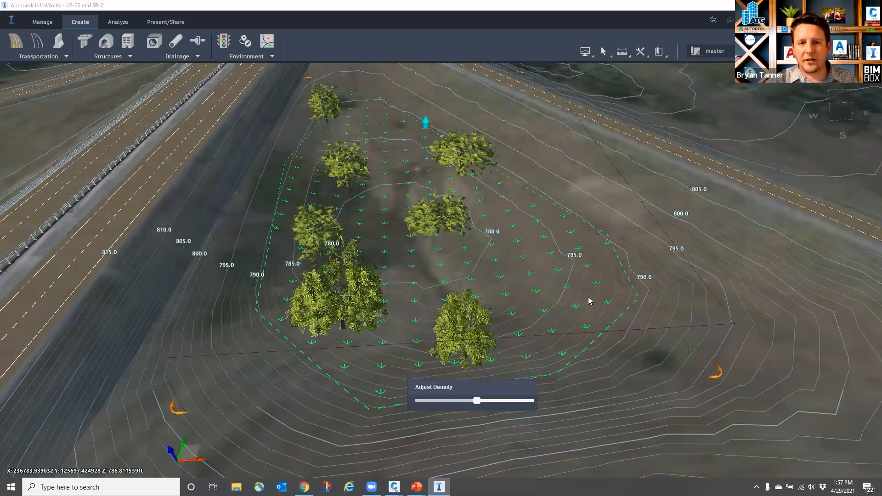
middle_drag(581, 324, 475, 408)
drag(475, 408, 506, 408)
click(530, 301)
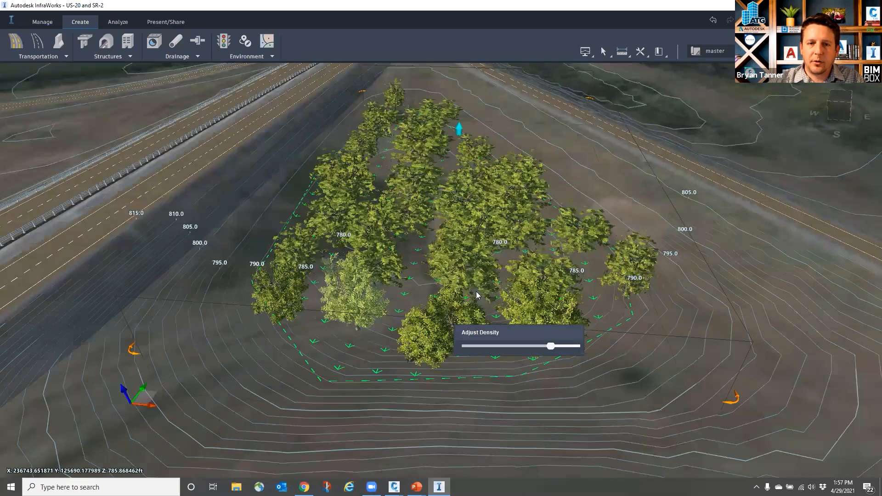
Step: Finish the beech stand's density adjustment and examine the planting together with the surrounding roads and contours from wider angles
middle_drag(439, 317, 455, 264)
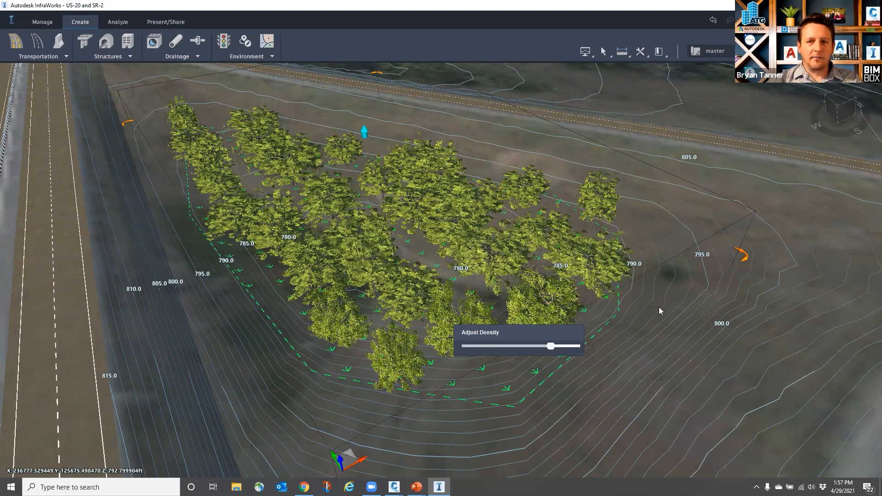
scroll(670, 305, down, 5)
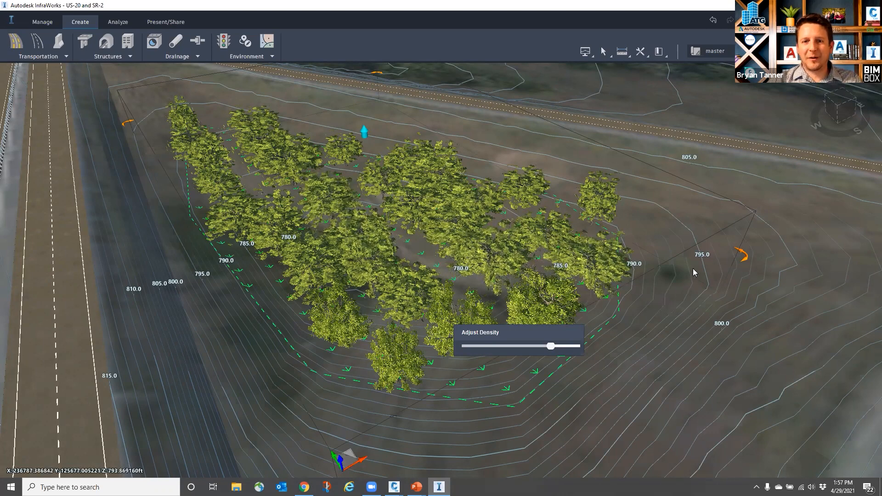
key(Escape)
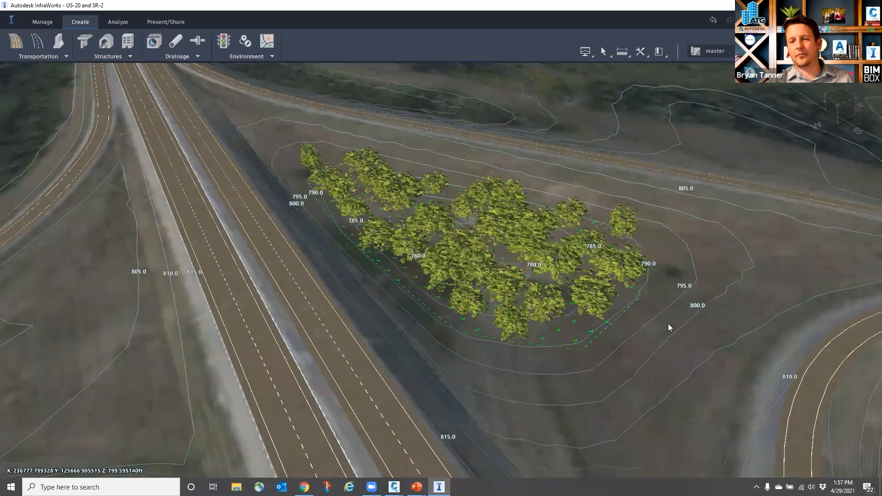
mouse_move(547, 390)
mouse_down()
mouse_move(604, 373)
mouse_move(632, 379)
mouse_move(559, 381)
mouse_up()
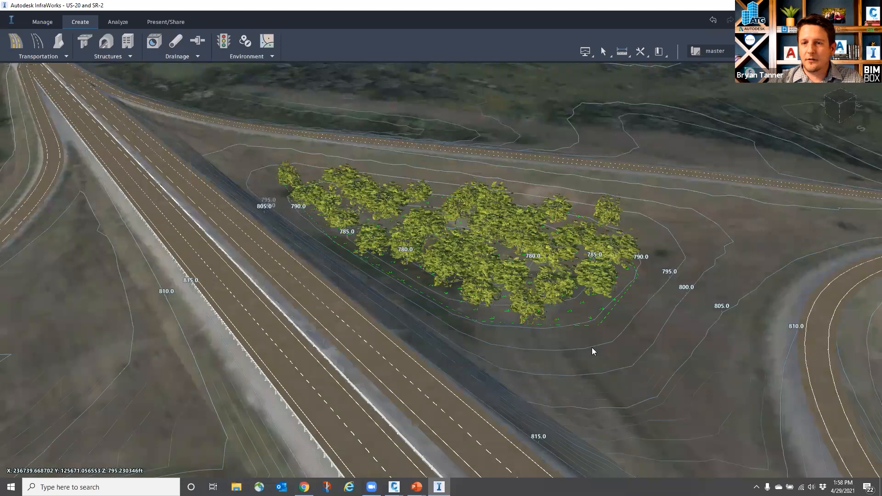
drag(575, 349, 545, 345)
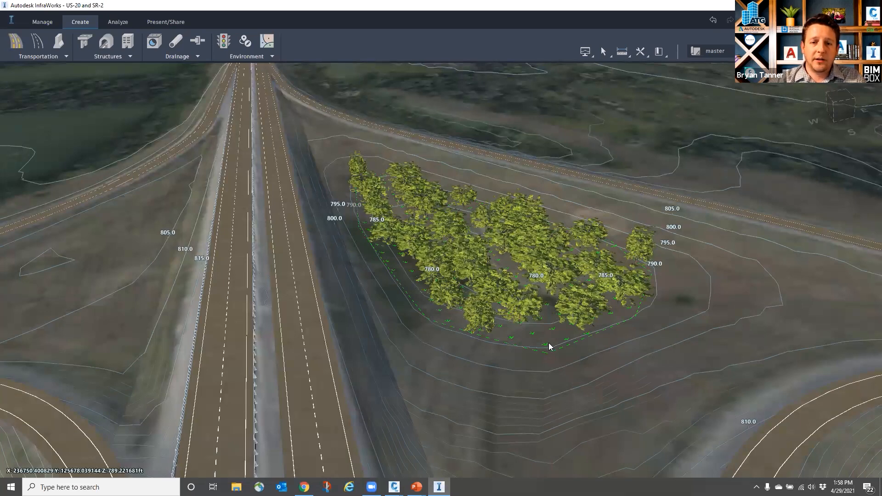
drag(541, 340, 558, 350)
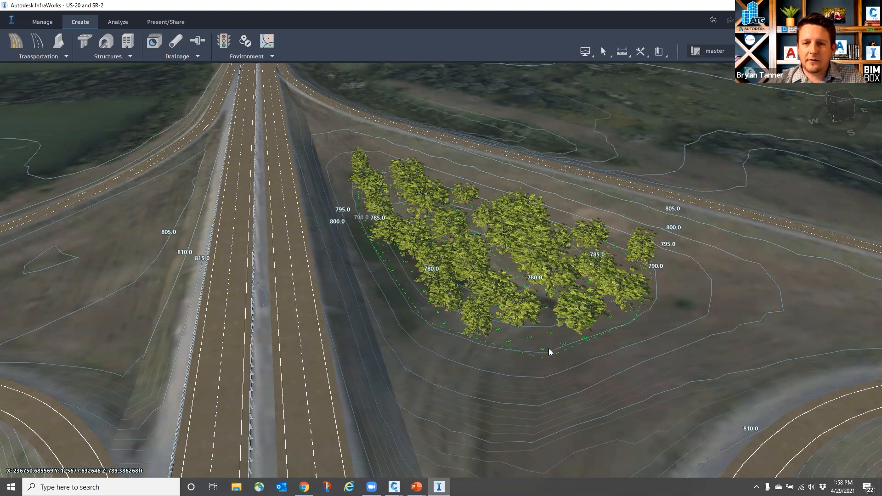
scroll(547, 344, down, 5)
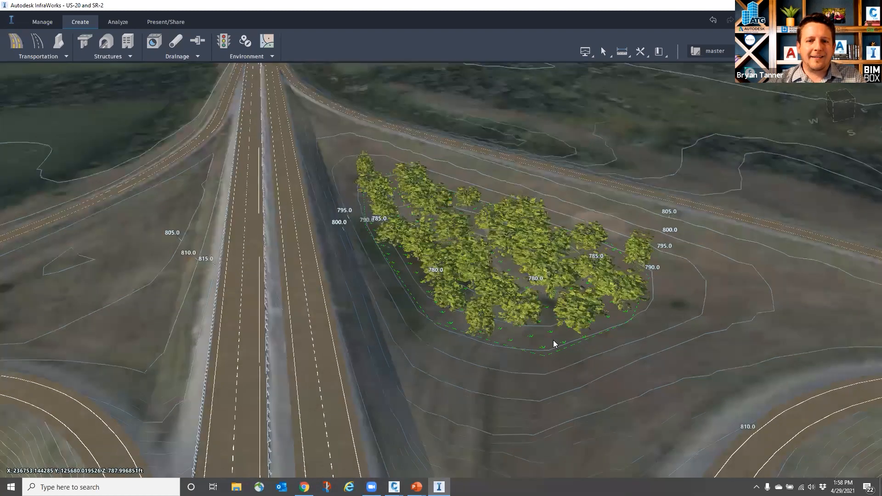
scroll(548, 352, up, 5)
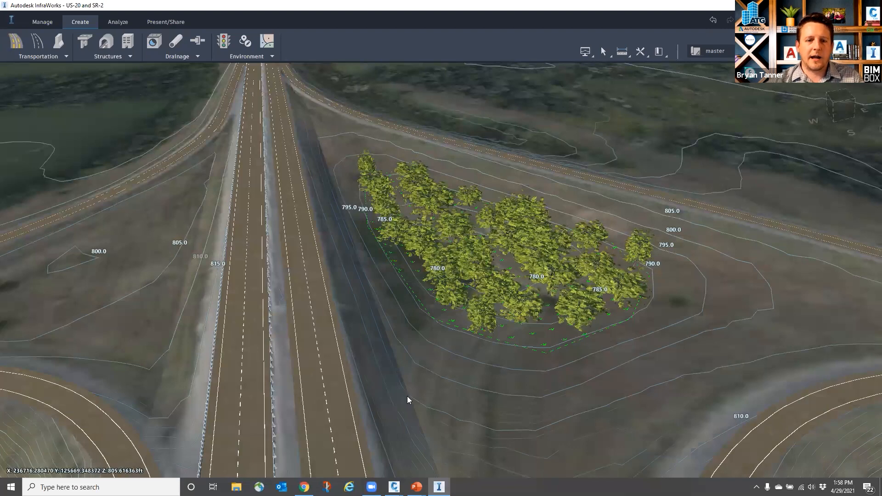
Step: Switch to the running PowerPoint slide show and advance from the Demonstration slide to the Questions slide
key(alt+Tab)
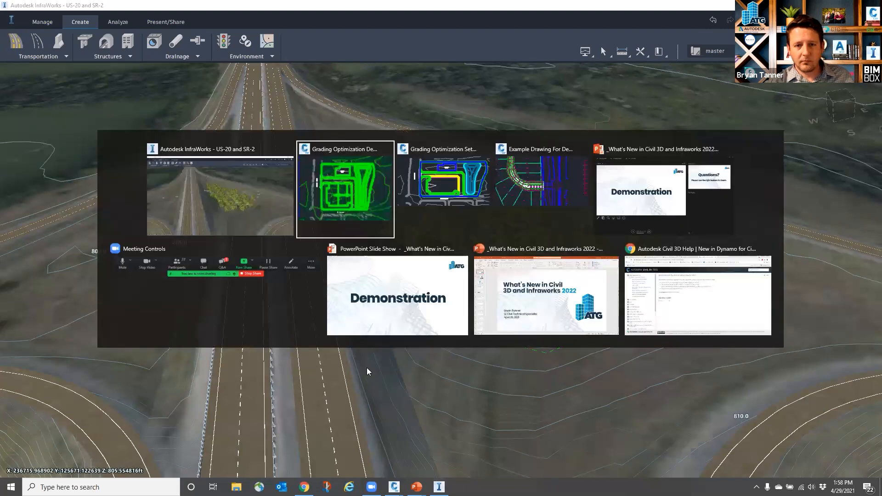
click(391, 307)
key(Right)
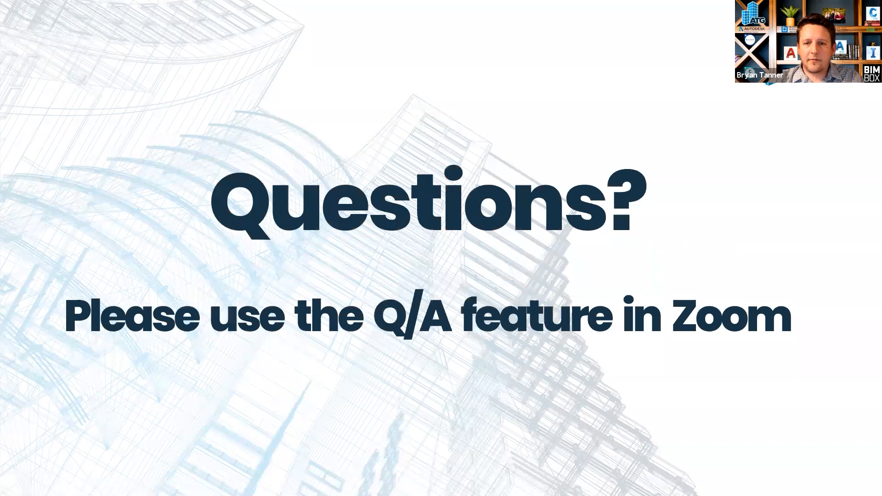